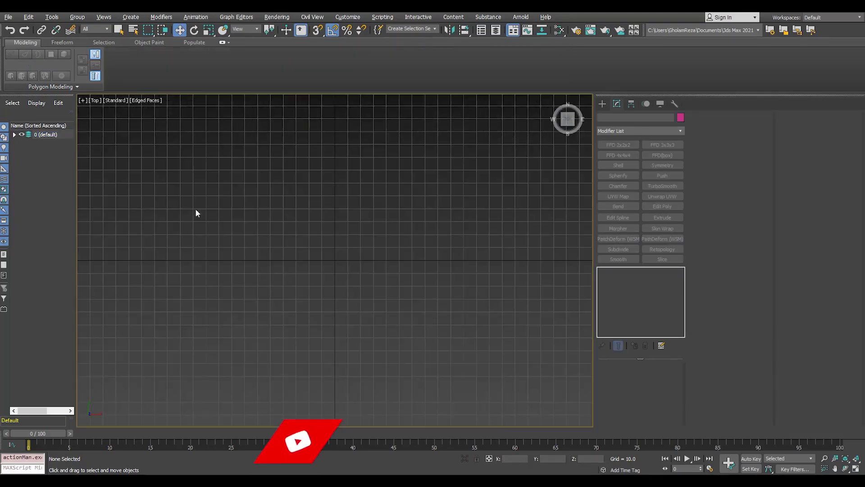
Create a Plane at the grid centre in a maximized Top view and convert it to Editable Poly.
{"action": "left_click", "coordinate": [602, 104]}
{"action": "left_click", "coordinate": [656, 196]}
{"action": "left_click", "coordinate": [337, 252]}
{"action": "right_click", "coordinate": [346, 253]}
{"action": "left_click", "coordinate": [352, 158]}
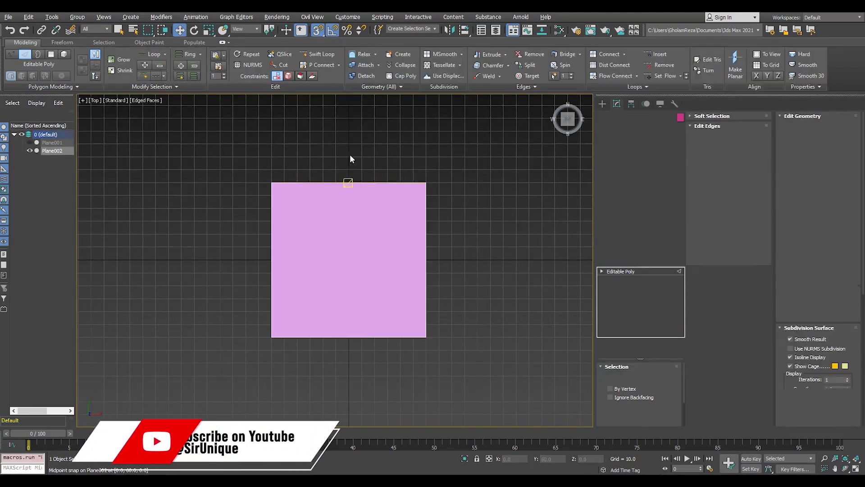
Delete the right half of the plane's vertices.
{"action": "key", "text": "1"}
{"action": "left_click_drag", "start_coordinate": [364, 379], "coordinate": [498, 154]}
{"action": "key", "text": "Delete"}
Move the top-left and bottom-left vertices to form a slanted, angular outline.
{"action": "left_click", "coordinate": [299, 187]}
{"action": "left_click_drag", "start_coordinate": [328, 187], "coordinate": [350, 190]}
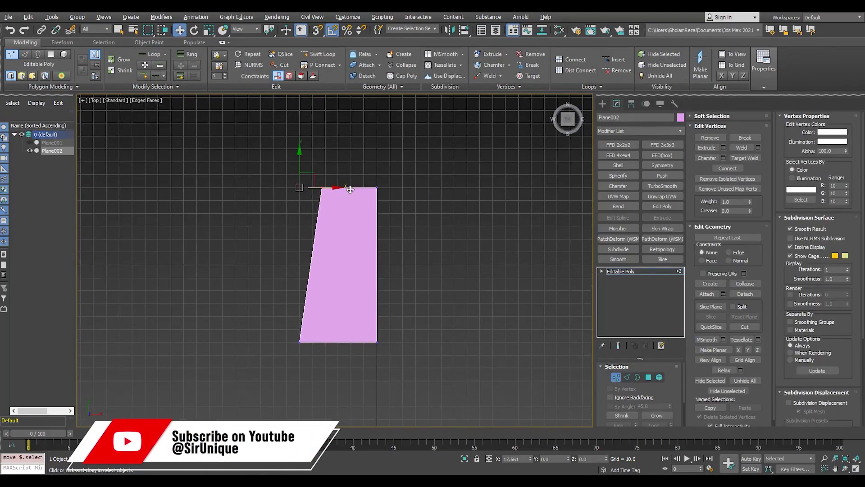
{"action": "left_click_drag", "start_coordinate": [299, 319], "coordinate": [311, 286]}
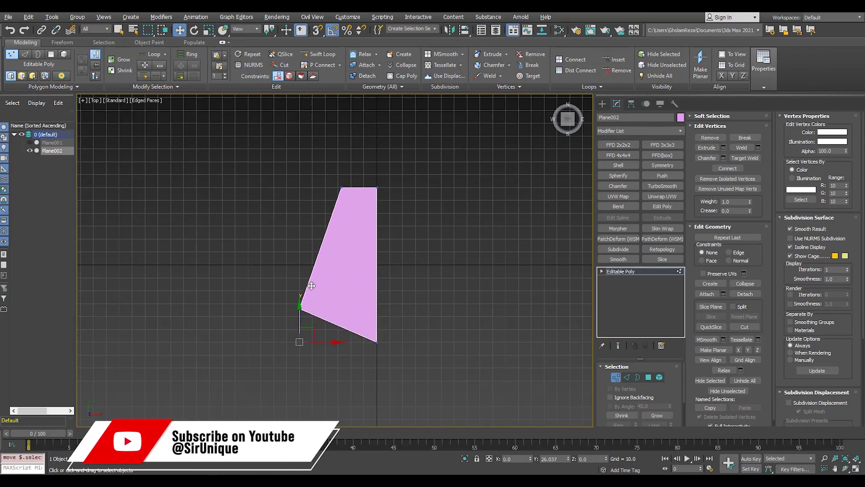
{"action": "left_click_drag", "start_coordinate": [323, 336], "coordinate": [324, 349]}
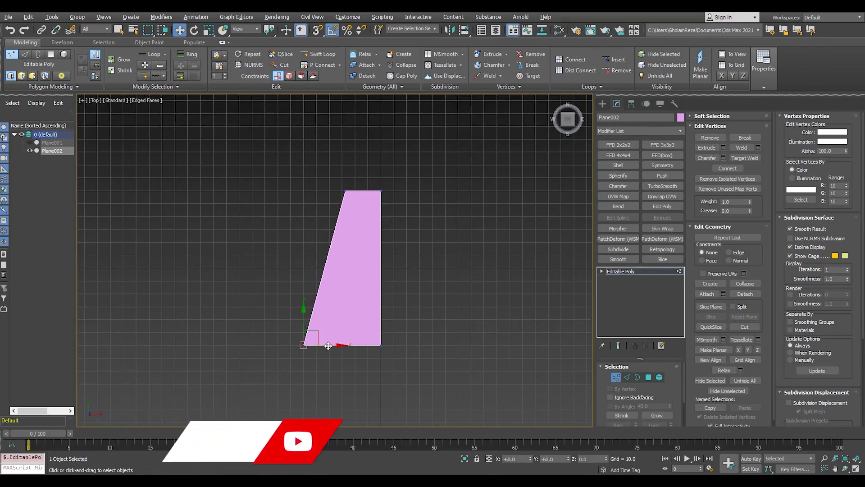
Slide the lower-left vertex outward along its edge to widen the outline.
{"action": "key", "text": "2"}
{"action": "key", "text": "shift+x"}
{"action": "scroll", "coordinate": [323, 271], "scroll_direction": "up", "scroll_amount": 2}
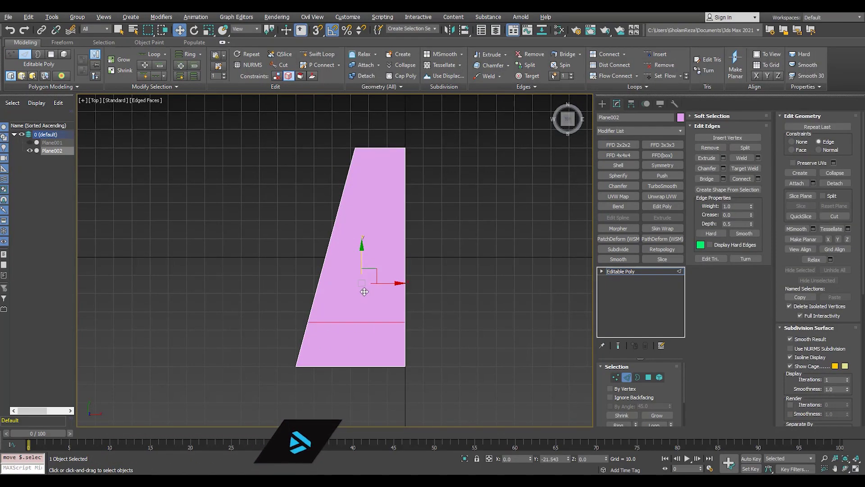
{"action": "key", "text": "1"}
{"action": "left_click", "coordinate": [309, 322]}
{"action": "left_click_drag", "start_coordinate": [336, 323], "coordinate": [306, 327]}
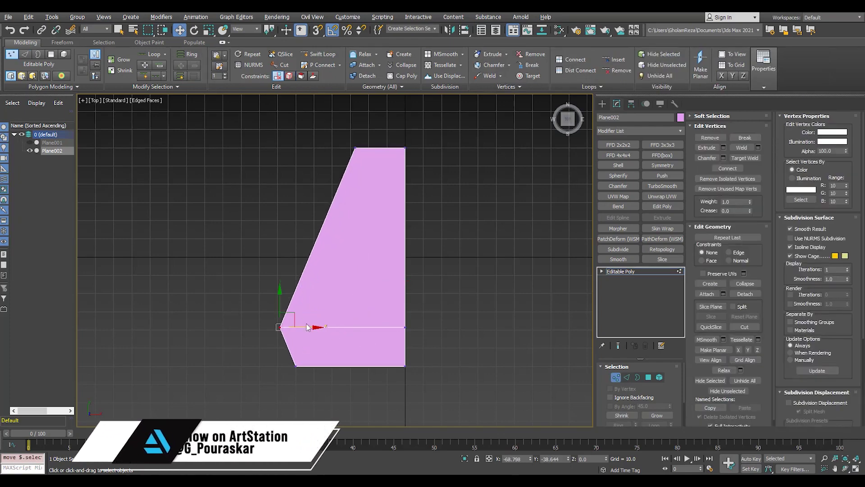
{"action": "left_click", "coordinate": [296, 366]}
{"action": "middle_click_drag", "start_coordinate": [353, 281], "coordinate": [350, 318]}
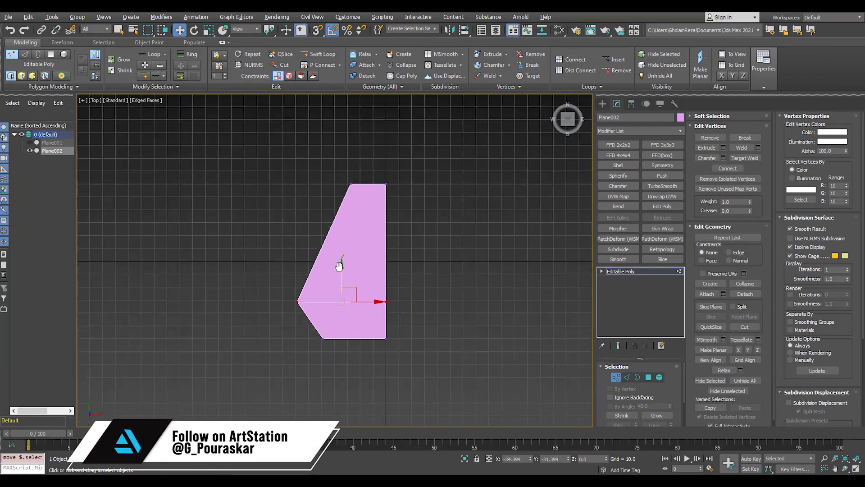
{"action": "left_click", "coordinate": [379, 185]}
View the reshaped half-plane at an angle in Perspective.
{"action": "scroll", "coordinate": [363, 186], "scroll_direction": "up", "scroll_amount": 3}
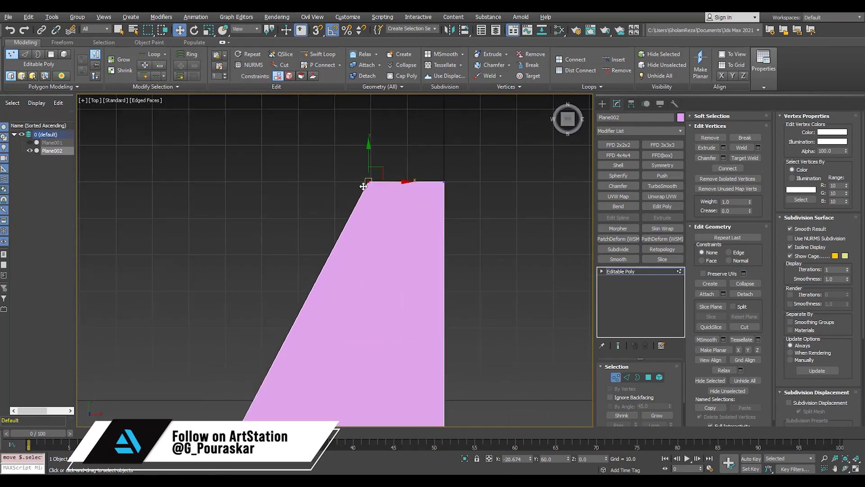
{"action": "scroll", "coordinate": [374, 235], "scroll_direction": "down", "scroll_amount": 4}
{"action": "scroll", "coordinate": [366, 194], "scroll_direction": "up", "scroll_amount": 3}
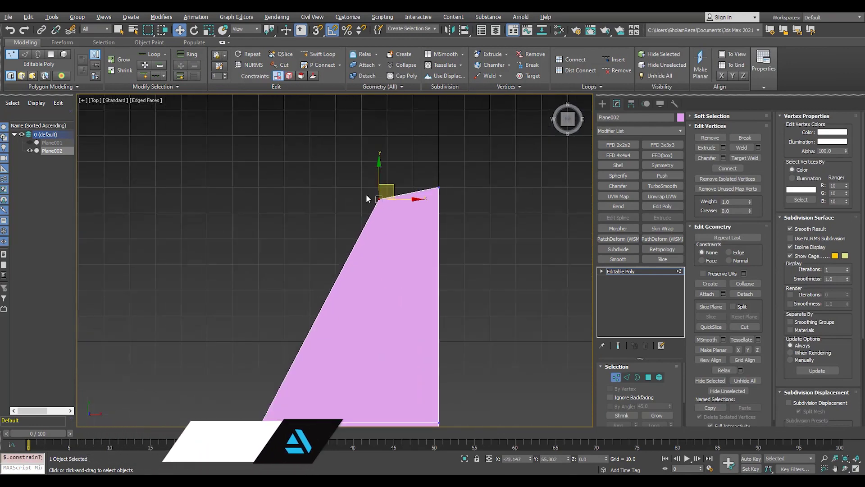
{"action": "scroll", "coordinate": [366, 194], "scroll_direction": "down", "scroll_amount": 4}
{"action": "key", "text": "p"}
{"action": "mouse_move", "coordinate": [388, 323]}
{"action": "middle_mouse_down", "text": "alt"}
{"action": "mouse_move", "coordinate": [357, 320]}
{"action": "mouse_move", "coordinate": [363, 326]}
{"action": "mouse_move", "coordinate": [345, 332]}
{"action": "mouse_move", "coordinate": [300, 297]}
{"action": "mouse_move", "coordinate": [284, 269]}
{"action": "mouse_move", "coordinate": [291, 296]}
{"action": "middle_mouse_up", "text": "alt"}
Add a Shell modifier, setting the outer amount to 30, then 20.
{"action": "left_click", "coordinate": [618, 165]}
{"action": "double_click", "coordinate": [652, 389]}
{"action": "type", "text": "30"}
{"action": "key", "text": "Return"}
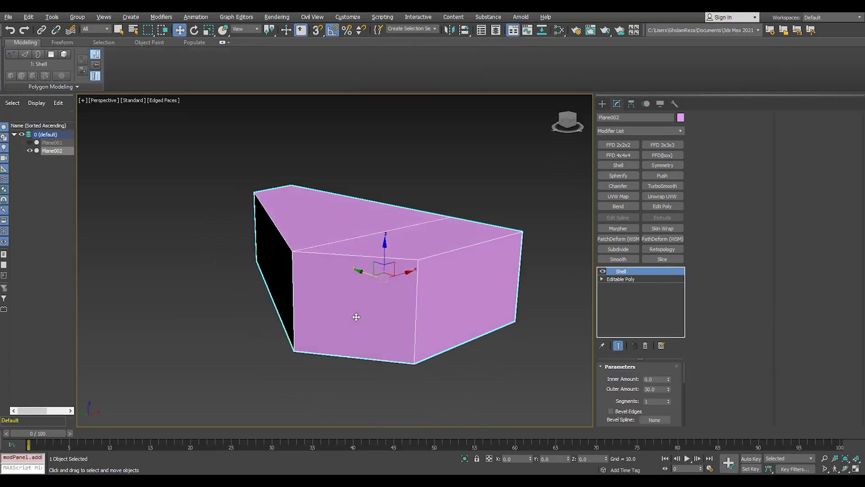
{"action": "type", "text": "20"}
{"action": "key", "text": "Return"}
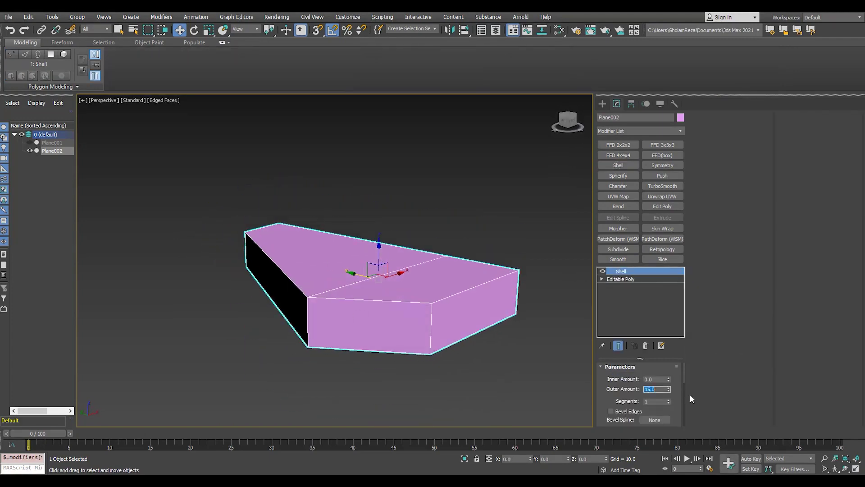
{"action": "middle_click_drag", "start_coordinate": [334, 288], "coordinate": [343, 319], "text": "alt"}
Collapse the Shell into the editable poly and select the vertical corner edge.
{"action": "right_click", "coordinate": [342, 319]}
{"action": "left_click", "coordinate": [441, 421]}
{"action": "key", "text": "2"}
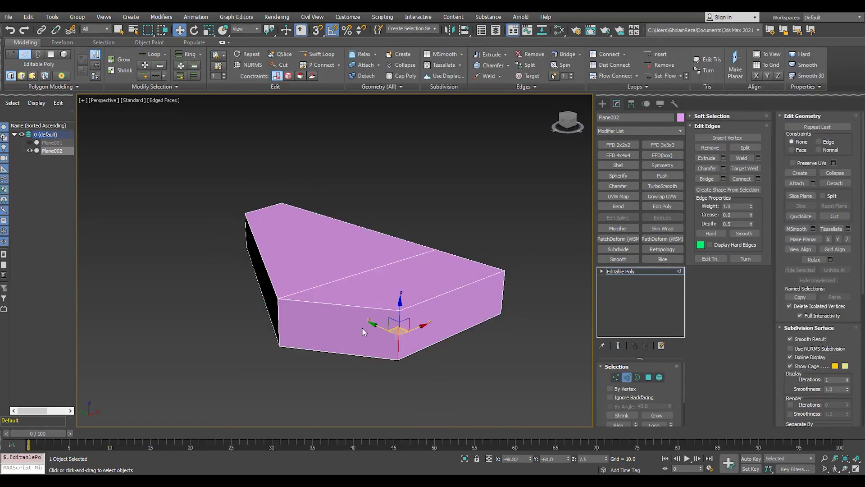
{"action": "scroll", "coordinate": [332, 234], "scroll_direction": "up", "scroll_amount": 5}
{"action": "scroll", "coordinate": [331, 234], "scroll_direction": "down", "scroll_amount": 8}
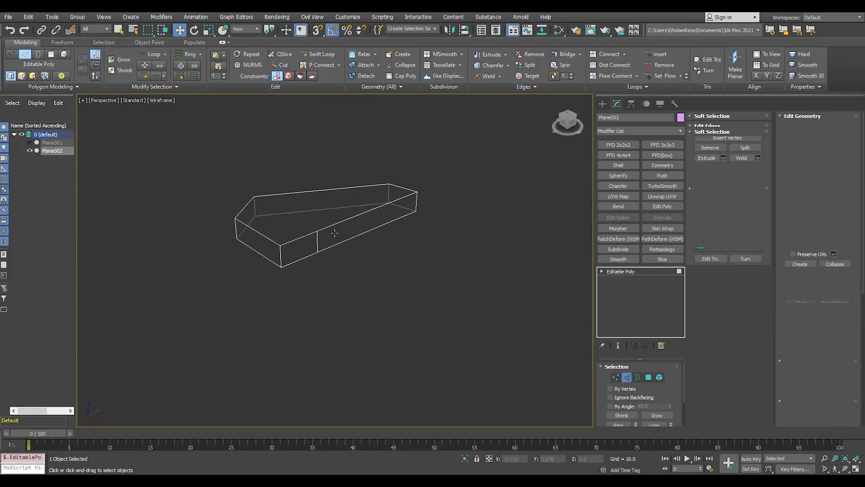
{"action": "key", "text": "4"}
{"action": "left_click", "coordinate": [303, 244]}
{"action": "middle_click_drag", "start_coordinate": [304, 244], "coordinate": [350, 209], "text": "alt"}
{"action": "key", "text": "2"}
{"action": "left_click", "coordinate": [394, 243]}
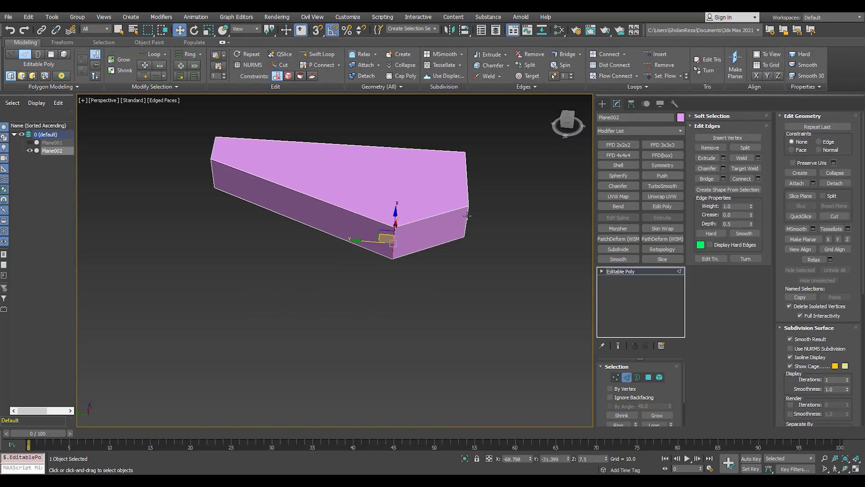
{"action": "key", "text": "z"}
Chamfer the corner edge by 6.0, raising the segments from 2 to 3.
{"action": "left_click", "coordinate": [724, 168]}
{"action": "mouse_move", "coordinate": [350, 278]}
{"action": "left_mouse_down"}
{"action": "mouse_move", "coordinate": [360, 270]}
{"action": "mouse_move", "coordinate": [356, 288]}
{"action": "left_mouse_up"}
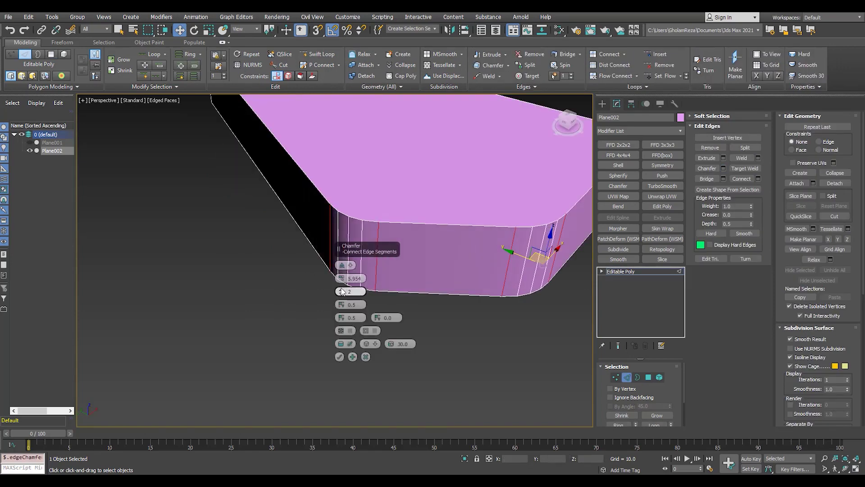
{"action": "key", "text": "F4"}
{"action": "scroll", "coordinate": [224, 288], "scroll_direction": "down", "scroll_amount": 3}
{"action": "middle_click_drag", "start_coordinate": [224, 288], "coordinate": [311, 318], "text": "alt"}
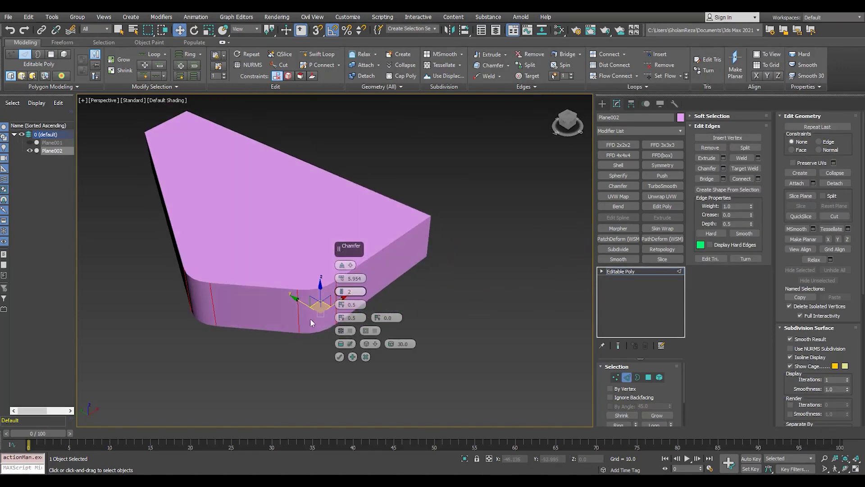
{"action": "key", "text": "F4"}
Confirm the chamfer and inspect the rounded corner before returning to Top view.
{"action": "left_click_drag", "start_coordinate": [341, 291], "coordinate": [334, 293]}
{"action": "key", "text": "F4"}
{"action": "scroll", "coordinate": [222, 274], "scroll_direction": "down", "scroll_amount": 3}
{"action": "scroll", "coordinate": [223, 274], "scroll_direction": "down", "scroll_amount": 2}
{"action": "mouse_move", "coordinate": [222, 274]}
{"action": "middle_mouse_down", "text": "alt"}
{"action": "mouse_move", "coordinate": [214, 265]}
{"action": "mouse_move", "coordinate": [207, 278]}
{"action": "middle_mouse_up", "text": "alt"}
{"action": "key", "text": "Return"}
{"action": "scroll", "coordinate": [228, 266], "scroll_direction": "up", "scroll_amount": 3}
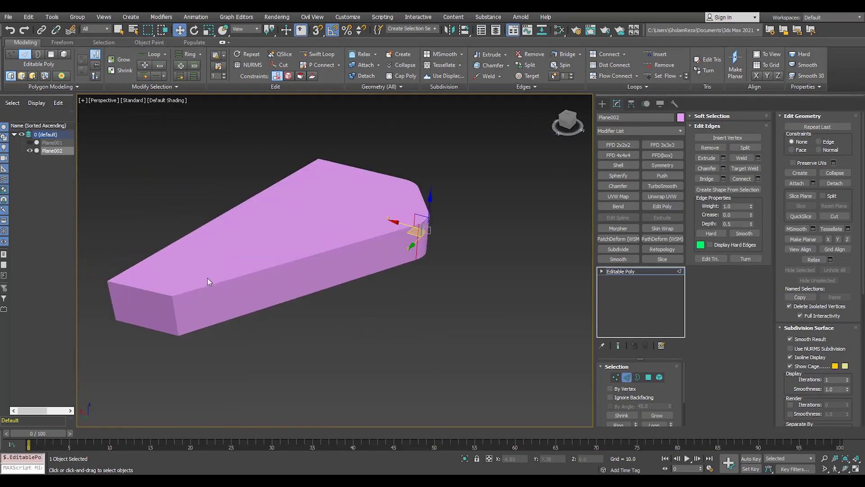
{"action": "scroll", "coordinate": [207, 277], "scroll_direction": "up", "scroll_amount": 3}
{"action": "key", "text": "F4"}
{"action": "mouse_move", "coordinate": [314, 210]}
{"action": "middle_mouse_down", "text": "alt"}
{"action": "mouse_move", "coordinate": [212, 246]}
{"action": "mouse_move", "coordinate": [261, 188]}
{"action": "middle_mouse_up", "text": "alt"}
{"action": "key", "text": "t"}
{"action": "scroll", "coordinate": [407, 216], "scroll_direction": "up", "scroll_amount": 3}
Add a Symmetry modifier to mirror the half slab.
{"action": "key", "text": "1"}
{"action": "scroll", "coordinate": [407, 208], "scroll_direction": "up", "scroll_amount": 2}
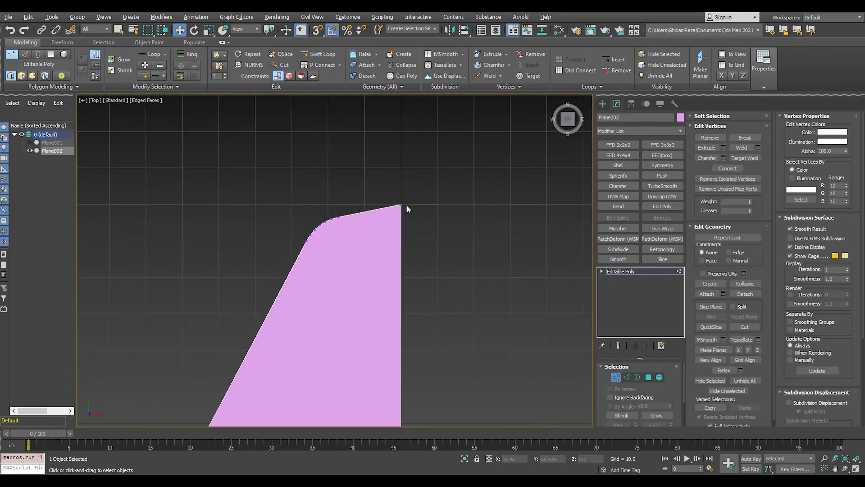
{"action": "scroll", "coordinate": [336, 278], "scroll_direction": "down", "scroll_amount": 3}
{"action": "key", "text": "p"}
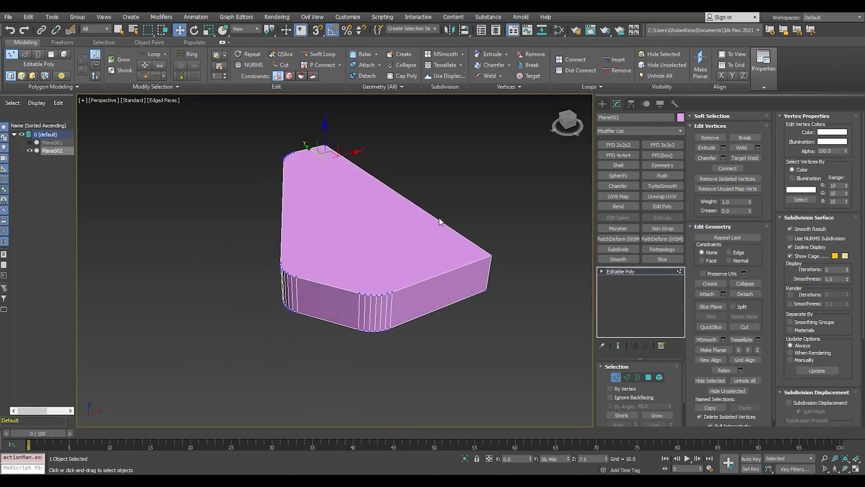
{"action": "key", "text": "2"}
{"action": "left_click", "coordinate": [662, 165]}
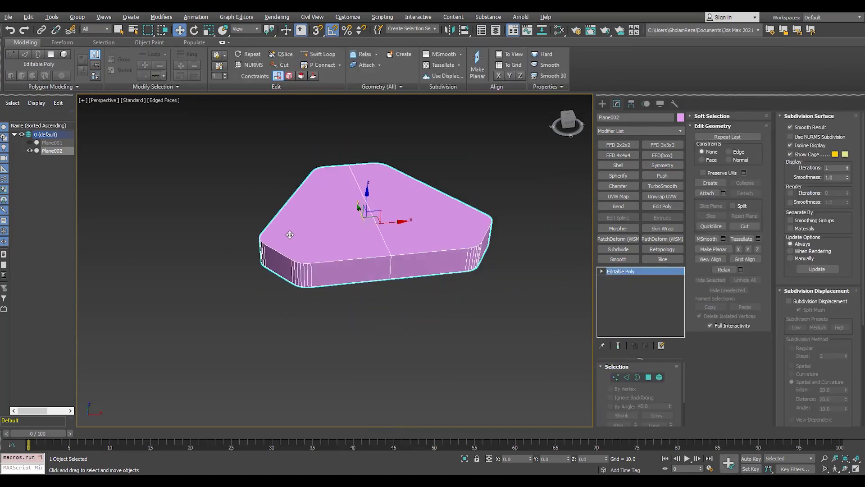
Adjust the half-mesh vertices in wireframe and check the mirrored shape in Top view.
{"action": "key", "text": "F3"}
{"action": "key", "text": "1"}
{"action": "left_click_drag", "start_coordinate": [245, 259], "coordinate": [344, 227]}
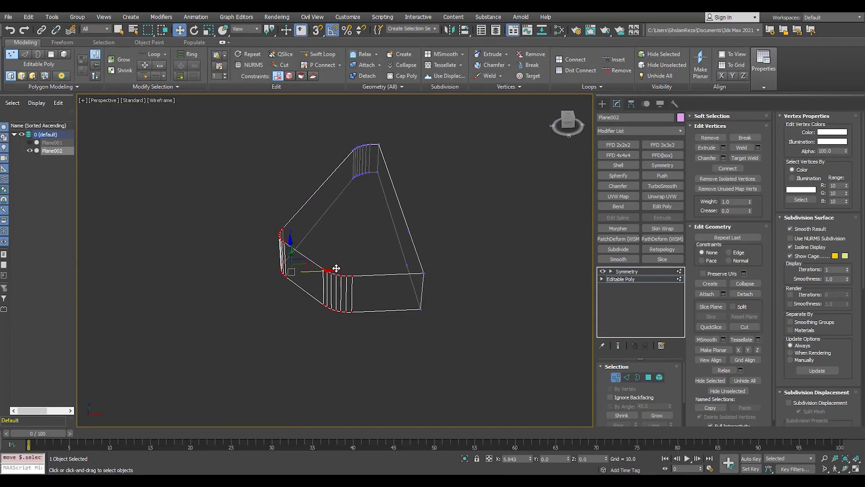
{"action": "key", "text": "alt+w"}
{"action": "key", "text": "alt+w"}
{"action": "key", "text": "F3"}
{"action": "scroll", "coordinate": [316, 325], "scroll_direction": "up", "scroll_amount": 3}
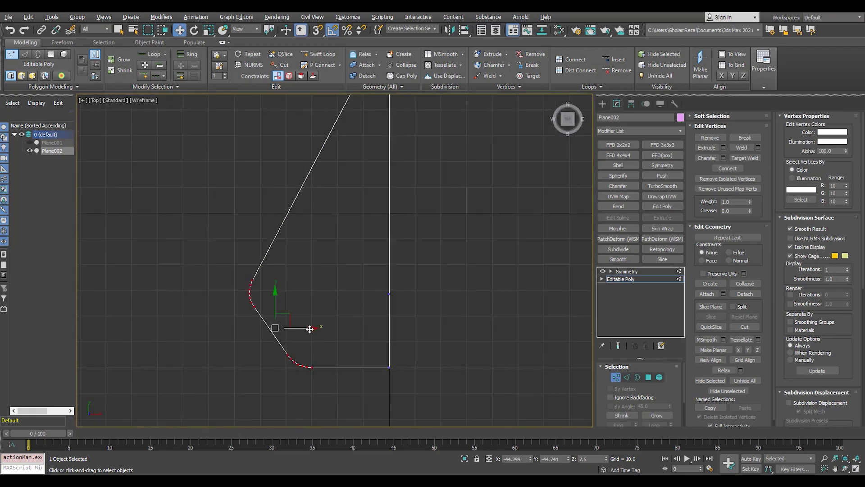
{"action": "key", "text": "alt+w"}
{"action": "key", "text": "alt+w"}
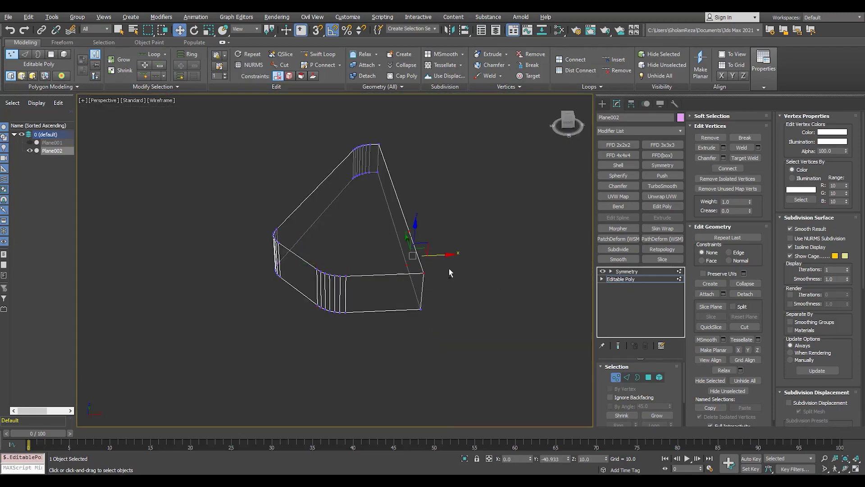
{"action": "key", "text": "F3"}
{"action": "mouse_move", "coordinate": [415, 300]}
{"action": "middle_mouse_down", "text": "alt"}
{"action": "mouse_move", "coordinate": [400, 261]}
{"action": "mouse_move", "coordinate": [361, 260]}
{"action": "middle_mouse_up", "text": "alt"}
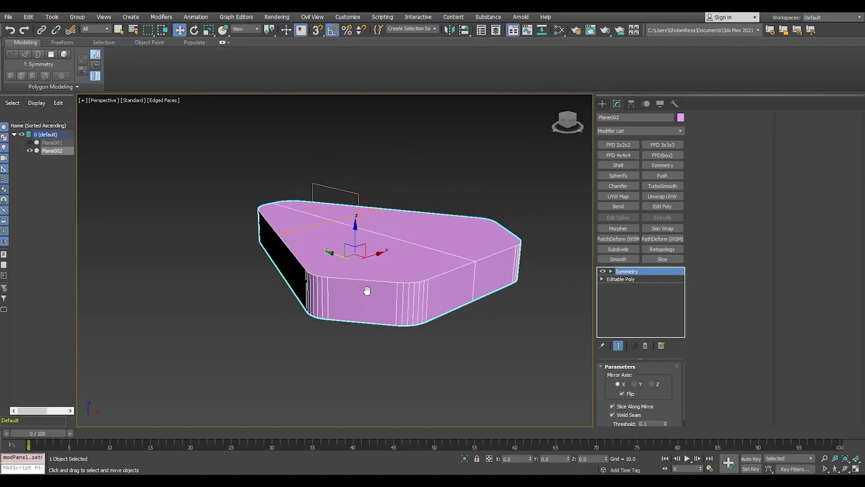
Inset the slab's top polygon inward with Bevel Outline.
{"action": "key", "text": "4"}
{"action": "left_click", "coordinate": [361, 260]}
{"action": "scroll", "coordinate": [361, 260], "scroll_direction": "up", "scroll_amount": 3}
{"action": "key", "text": "shift+ctrl+b"}
{"action": "left_click_drag", "start_coordinate": [342, 291], "coordinate": [341, 295]}
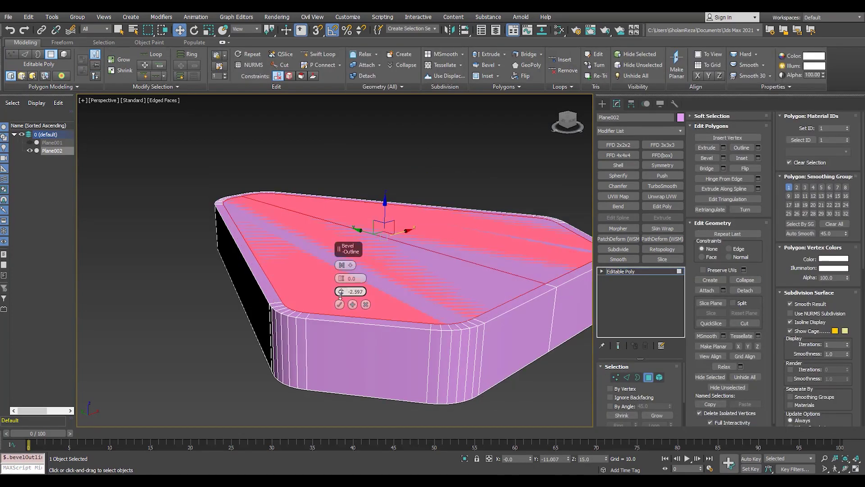
{"action": "key", "text": "r"}
Raise the inset top face along Z to slope the upper borders.
{"action": "key", "text": "w"}
{"action": "left_click_drag", "start_coordinate": [385, 221], "coordinate": [388, 194]}
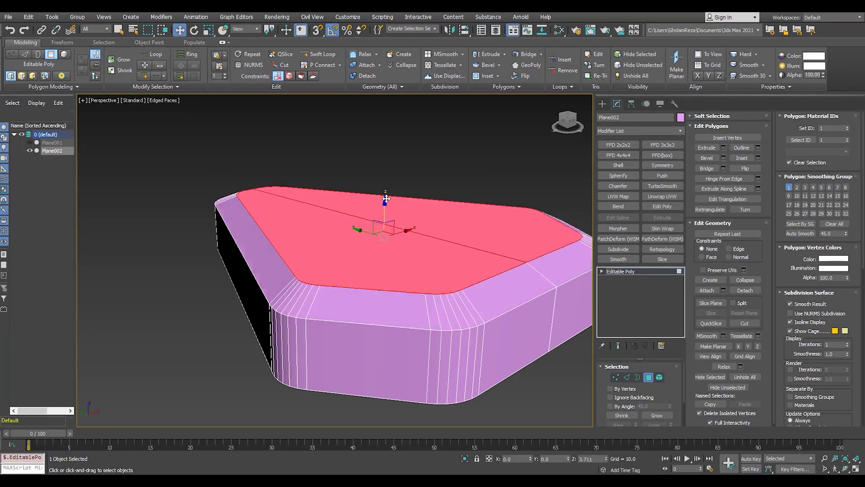
{"action": "scroll", "coordinate": [388, 194], "scroll_direction": "down", "scroll_amount": 3}
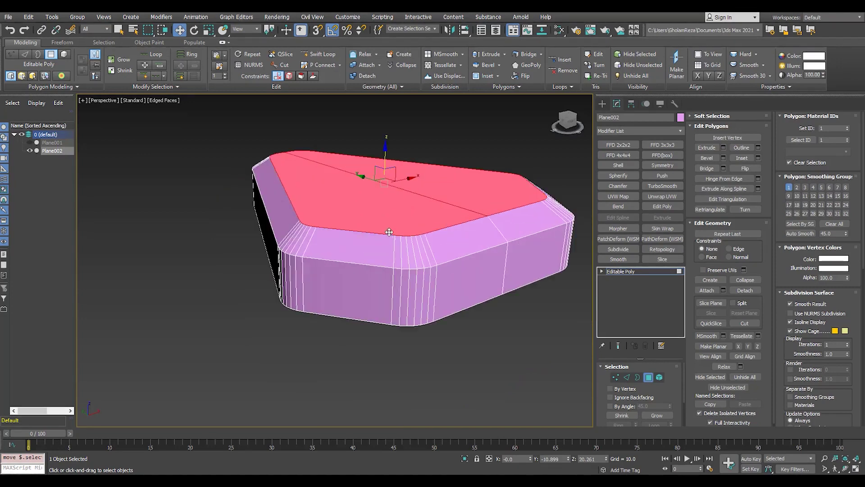
{"action": "left_click_drag", "start_coordinate": [385, 163], "coordinate": [385, 144]}
{"action": "middle_click_drag", "start_coordinate": [331, 271], "coordinate": [331, 349], "text": "alt"}
Select two front edges in wireframe and connect them with a new edge.
{"action": "key", "text": "F3"}
{"action": "key", "text": "2"}
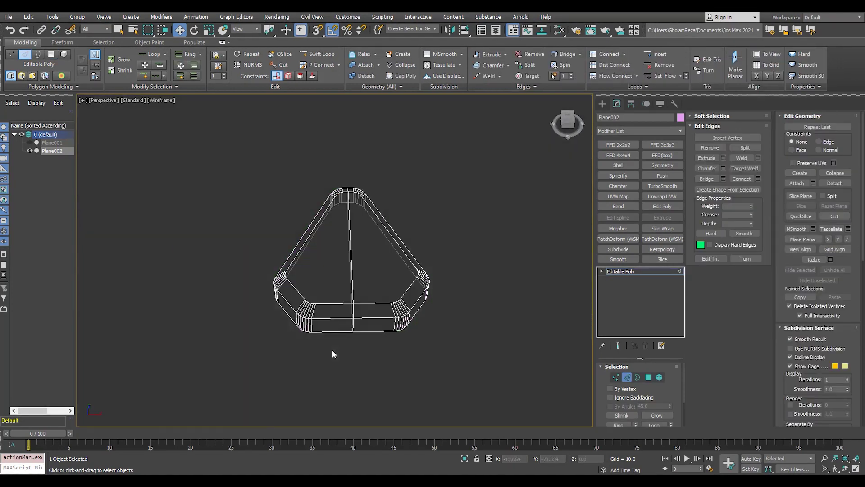
{"action": "scroll", "coordinate": [331, 349], "scroll_direction": "up", "scroll_amount": 2}
{"action": "left_click", "coordinate": [336, 391]}
{"action": "left_click", "coordinate": [336, 348], "text": "ctrl"}
{"action": "left_click", "coordinate": [759, 178]}
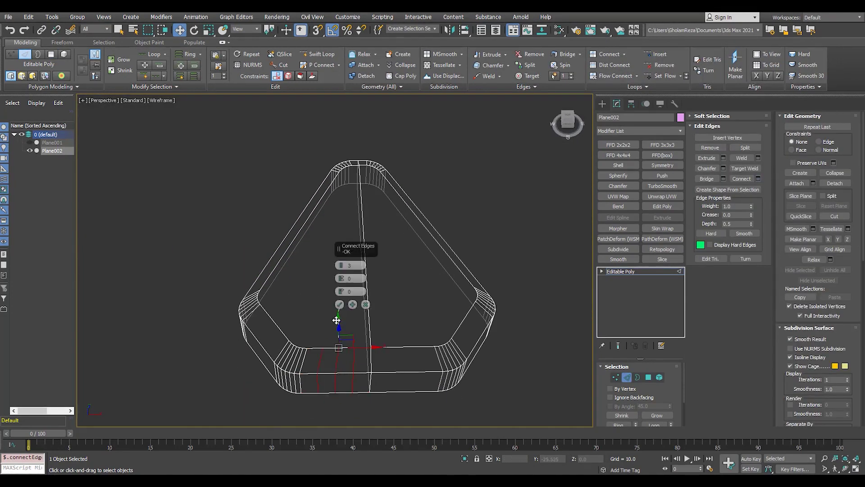
{"action": "left_click", "coordinate": [340, 304]}
Connect the selected edges with 7 segments across the top.
{"action": "middle_click_drag", "start_coordinate": [340, 304], "coordinate": [226, 277], "text": "alt"}
{"action": "scroll", "coordinate": [262, 334], "scroll_direction": "up", "scroll_amount": 3}
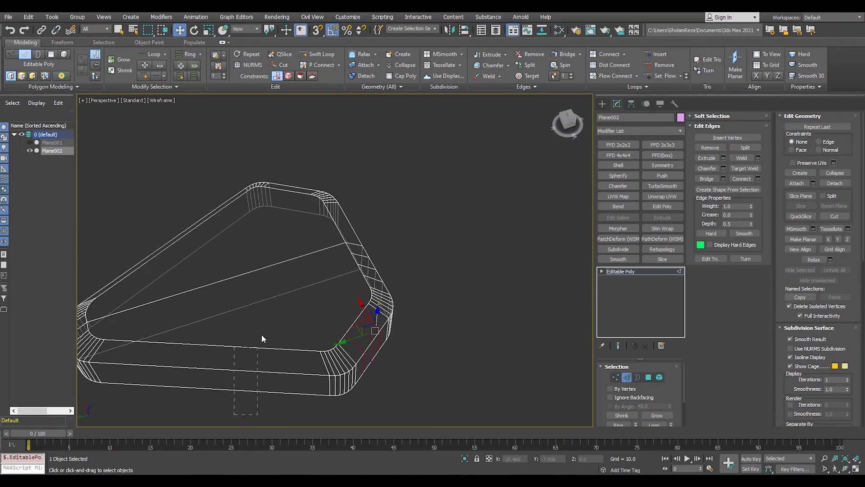
{"action": "left_click", "coordinate": [759, 179]}
{"action": "mouse_move", "coordinate": [341, 265]}
{"action": "middle_mouse_down", "text": "alt"}
{"action": "mouse_move", "coordinate": [300, 300]}
{"action": "mouse_move", "coordinate": [285, 299]}
{"action": "mouse_move", "coordinate": [315, 289]}
{"action": "mouse_move", "coordinate": [309, 334]}
{"action": "mouse_move", "coordinate": [312, 297]}
{"action": "middle_mouse_up", "text": "alt"}
{"action": "left_click", "coordinate": [339, 304]}
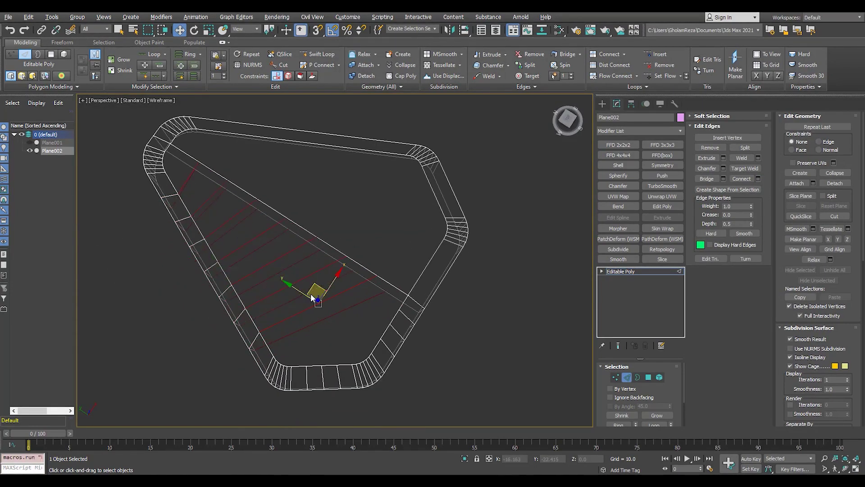
{"action": "left_click", "coordinate": [759, 178]}
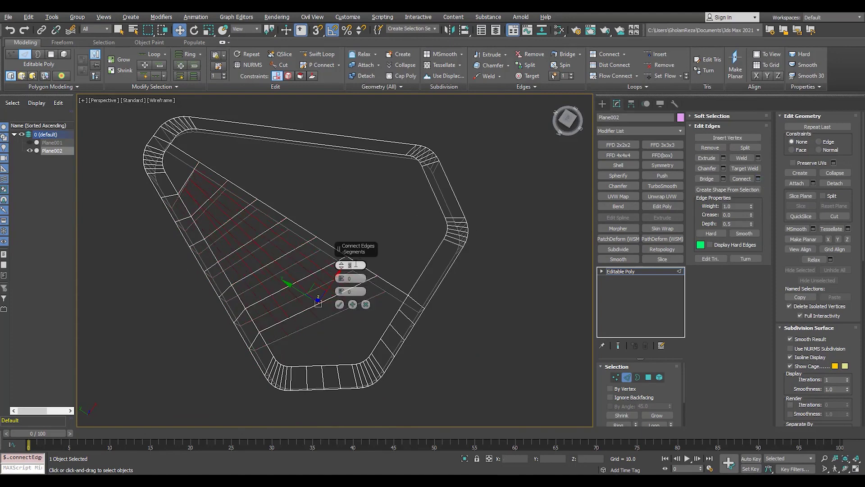
{"action": "key", "text": "Return"}
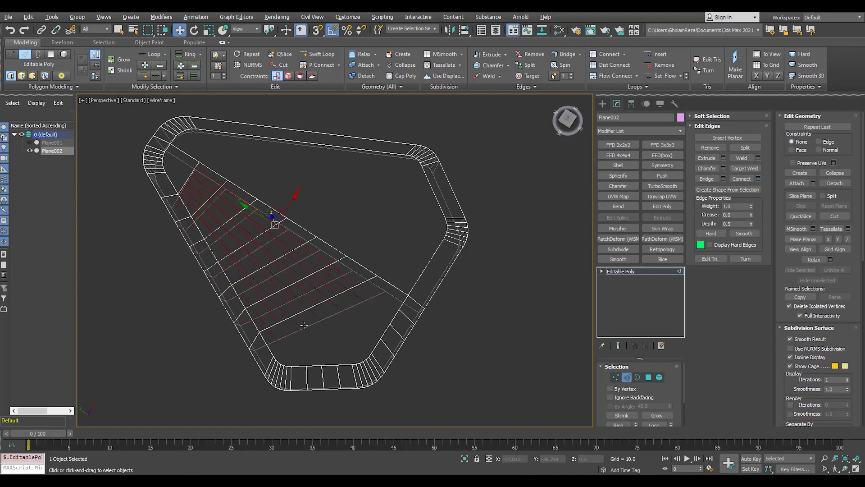
Inspect the new parallel edges in the four-view layout and Top view.
{"action": "key", "text": "alt+w"}
{"action": "key", "text": "1"}
{"action": "scroll", "coordinate": [274, 280], "scroll_direction": "up", "scroll_amount": 2}
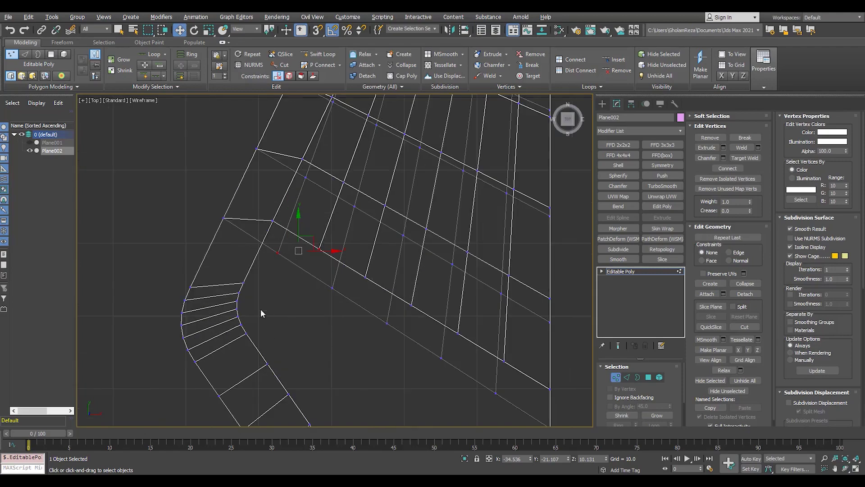
{"action": "scroll", "coordinate": [261, 309], "scroll_direction": "up", "scroll_amount": 1}
{"action": "left_click_drag", "start_coordinate": [266, 332], "coordinate": [247, 349]}
{"action": "scroll", "coordinate": [372, 274], "scroll_direction": "down", "scroll_amount": 2}
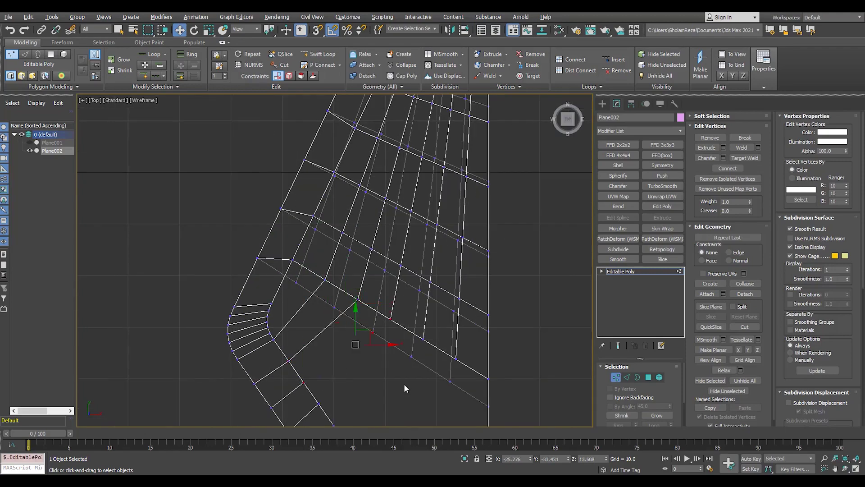
{"action": "scroll", "coordinate": [403, 383], "scroll_direction": "up", "scroll_amount": 2}
{"action": "scroll", "coordinate": [316, 372], "scroll_direction": "up", "scroll_amount": 2}
{"action": "scroll", "coordinate": [408, 325], "scroll_direction": "down", "scroll_amount": 1}
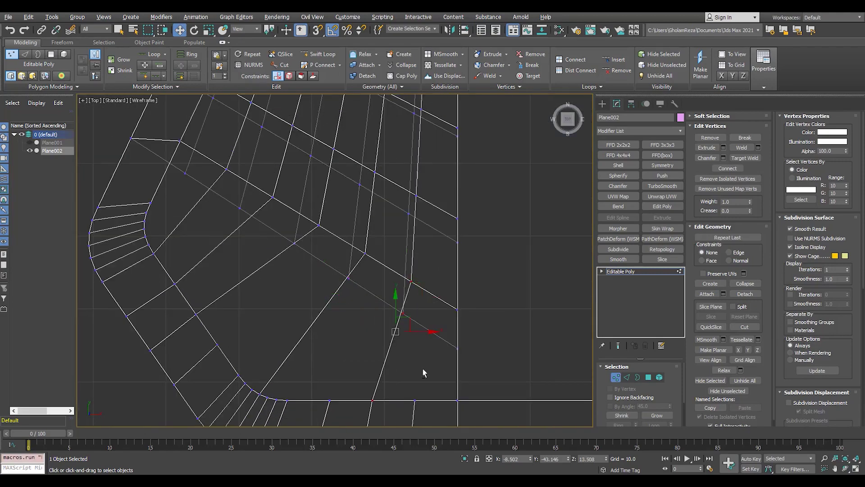
Start the Cut tool in Perspective and begin cutting edges into the slab.
{"action": "key", "text": "p"}
{"action": "scroll", "coordinate": [414, 259], "scroll_direction": "up", "scroll_amount": 2}
{"action": "key", "text": "alt+c"}
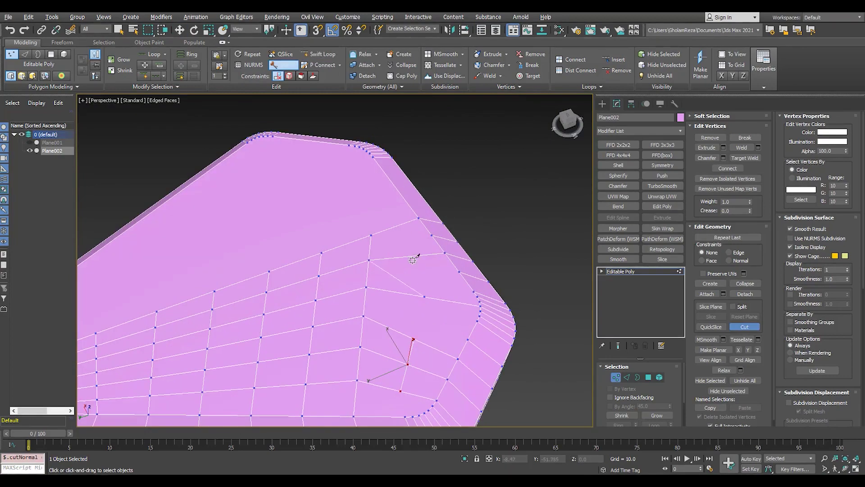
{"action": "scroll", "coordinate": [402, 380], "scroll_direction": "down", "scroll_amount": 2}
{"action": "middle_click_drag", "start_coordinate": [402, 380], "coordinate": [388, 275], "text": "alt"}
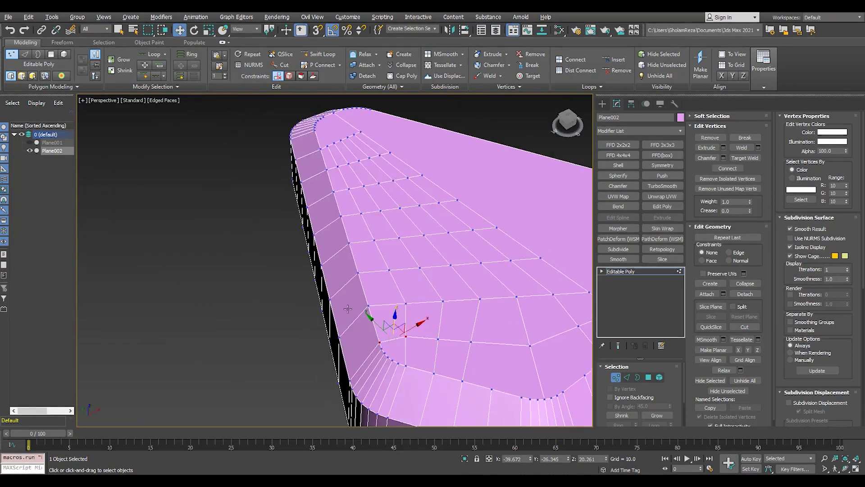
{"action": "scroll", "coordinate": [387, 276], "scroll_direction": "up", "scroll_amount": 3}
{"action": "scroll", "coordinate": [336, 370], "scroll_direction": "up", "scroll_amount": 2}
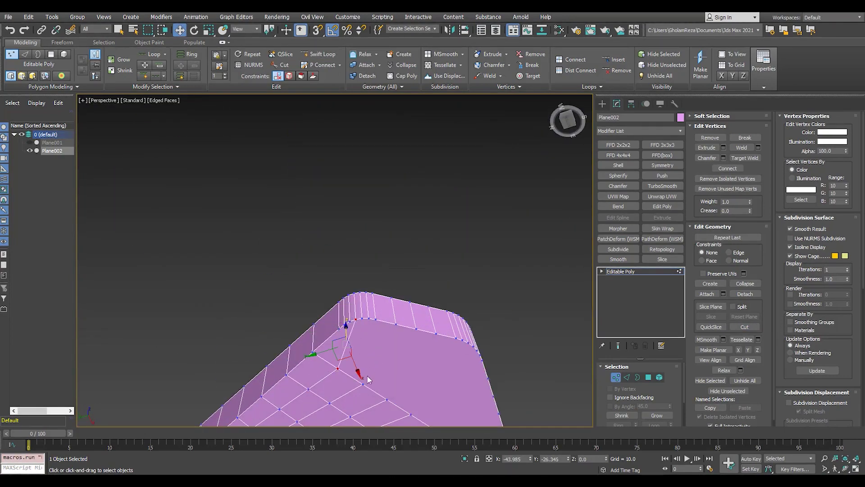
Cut edges routing the grid into the slab's rounded end, then finish cutting.
{"action": "middle_click_drag", "start_coordinate": [442, 376], "coordinate": [367, 246], "text": "alt"}
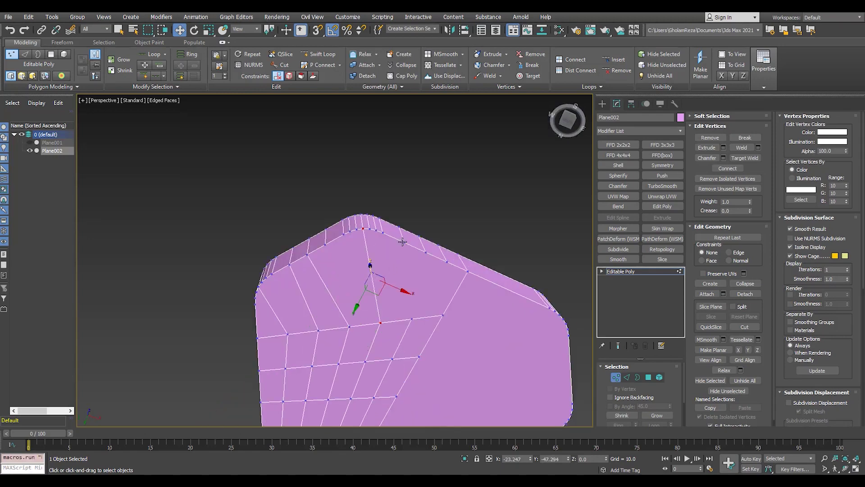
{"action": "scroll", "coordinate": [352, 310], "scroll_direction": "down", "scroll_amount": 2}
{"action": "middle_click_drag", "start_coordinate": [352, 310], "coordinate": [302, 294], "text": "alt"}
{"action": "scroll", "coordinate": [302, 294], "scroll_direction": "up", "scroll_amount": 4}
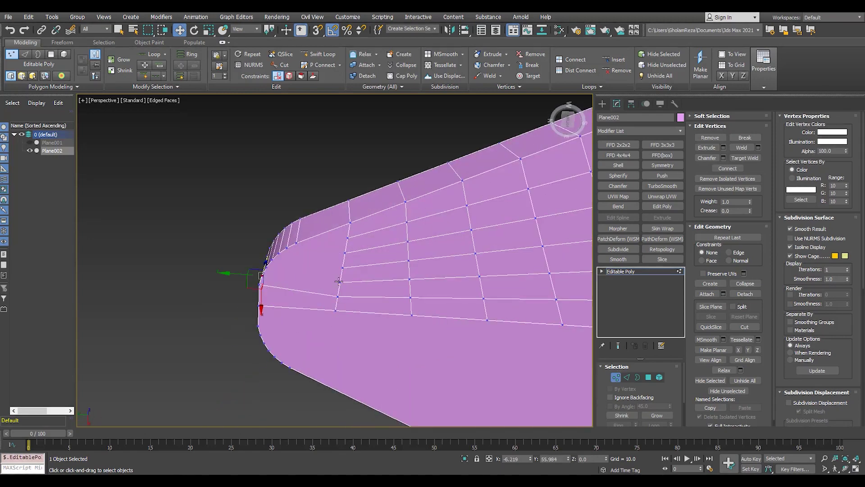
{"action": "middle_click_drag", "start_coordinate": [299, 258], "coordinate": [298, 236], "text": "alt"}
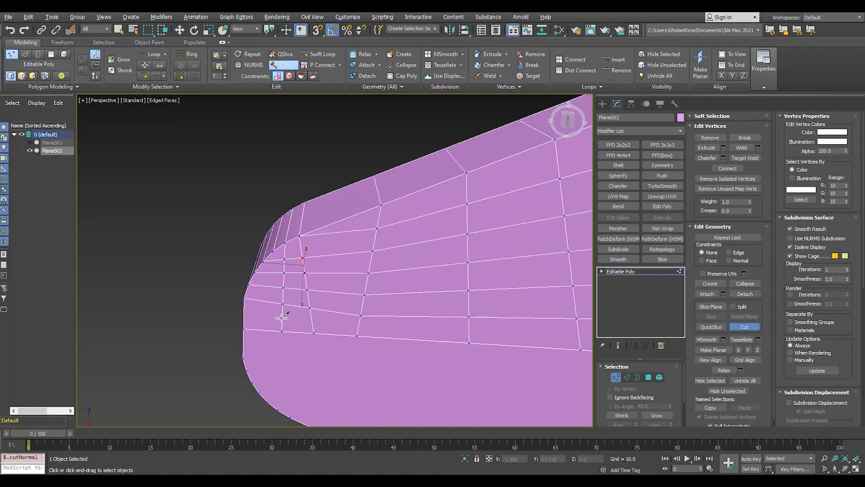
{"action": "scroll", "coordinate": [282, 318], "scroll_direction": "down", "scroll_amount": 3}
{"action": "middle_click_drag", "start_coordinate": [282, 318], "coordinate": [338, 352], "text": "alt"}
{"action": "key", "text": "w"}
{"action": "scroll", "coordinate": [276, 245], "scroll_direction": "up", "scroll_amount": 3}
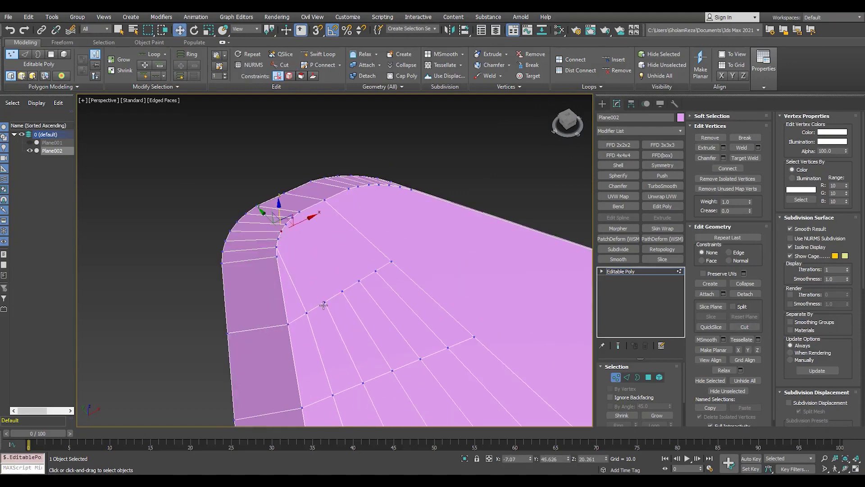
{"action": "scroll", "coordinate": [301, 213], "scroll_direction": "down", "scroll_amount": 5}
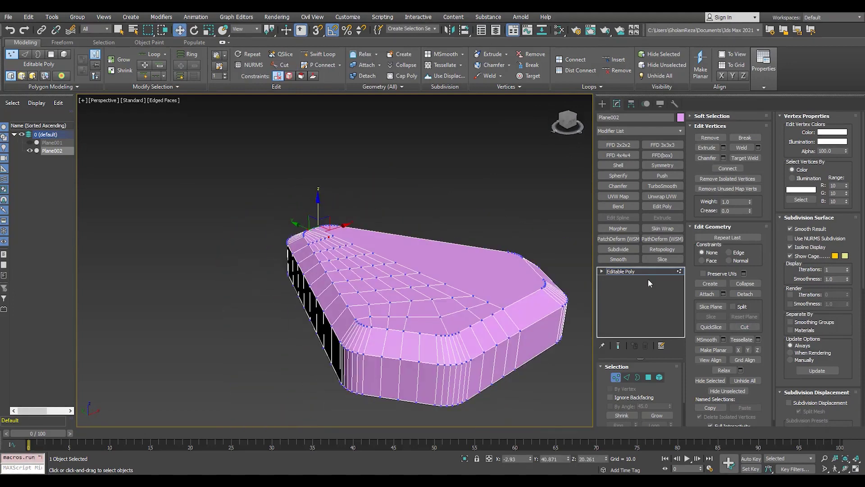
Set the slab's object colour to black.
{"action": "left_click", "coordinate": [631, 271]}
{"action": "left_click", "coordinate": [681, 117]}
{"action": "left_click", "coordinate": [506, 291]}
Assign the material from the Material Editor to the grey slab.
{"action": "key", "text": "m"}
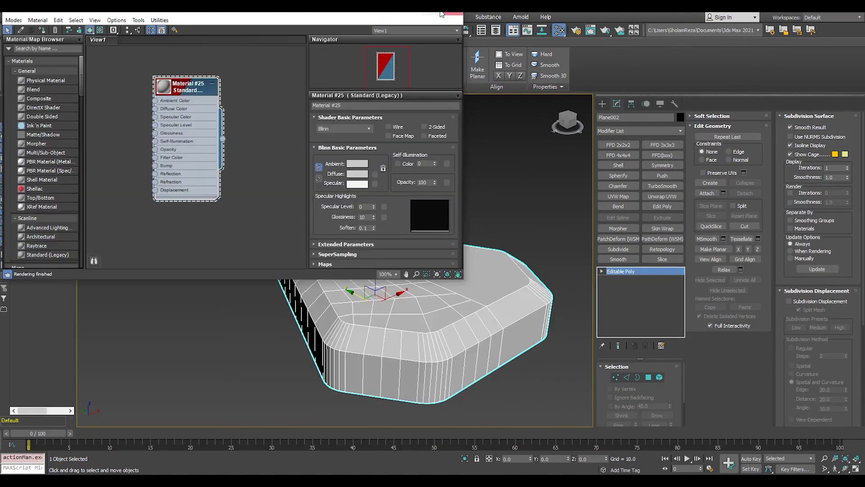
{"action": "key", "text": "m"}
{"action": "key", "text": "4"}
{"action": "scroll", "coordinate": [316, 270], "scroll_direction": "up", "scroll_amount": 3}
{"action": "left_click", "coordinate": [387, 226]}
Select an edge loop on the slab's bevelled rim.
{"action": "scroll", "coordinate": [263, 319], "scroll_direction": "up", "scroll_amount": 2}
{"action": "scroll", "coordinate": [262, 319], "scroll_direction": "down", "scroll_amount": 2}
{"action": "left_click", "coordinate": [309, 339]}
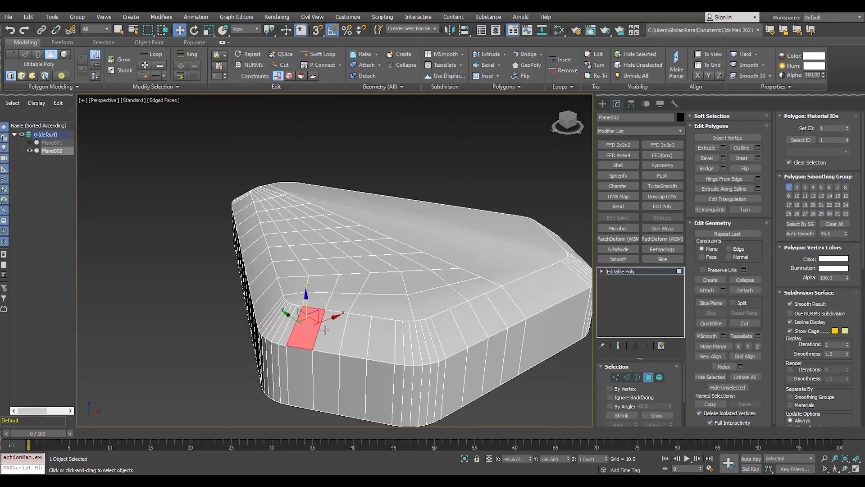
{"action": "mouse_move", "coordinate": [315, 315]}
{"action": "middle_mouse_down", "text": "alt"}
{"action": "mouse_move", "coordinate": [306, 233]}
{"action": "mouse_move", "coordinate": [295, 304]}
{"action": "middle_mouse_up", "text": "alt"}
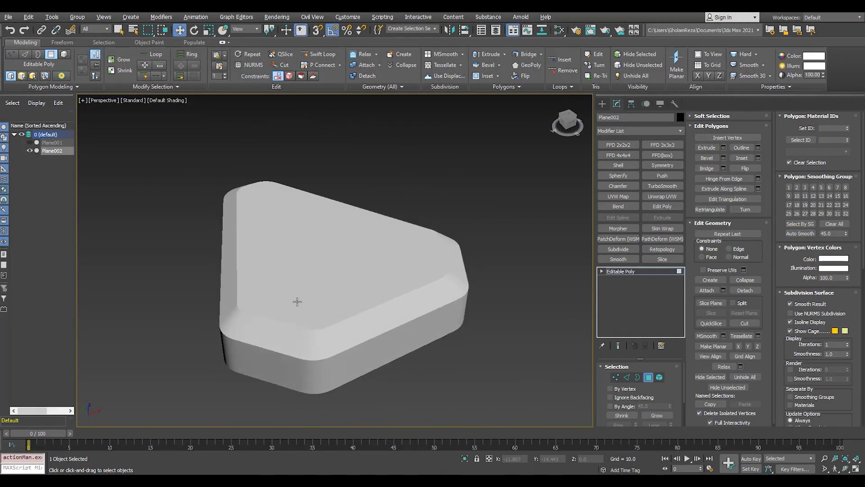
{"action": "key", "text": "F4"}
{"action": "key", "text": "2"}
{"action": "double_click", "coordinate": [367, 297]}
{"action": "middle_click_drag", "start_coordinate": [367, 297], "coordinate": [361, 253], "text": "alt"}
Add a TurboSmooth modifier with 1 iteration above the slab's Editable Poly.
{"action": "left_click", "coordinate": [662, 186]}
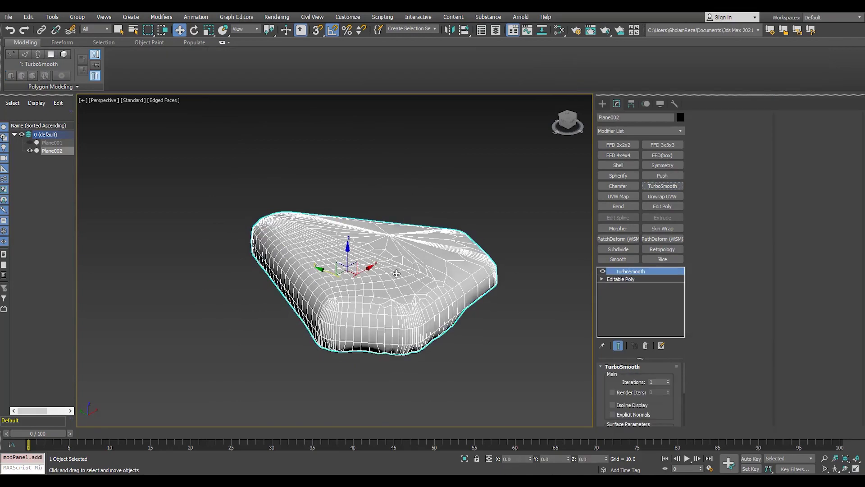
{"action": "scroll", "coordinate": [671, 386], "scroll_direction": "down", "scroll_amount": 5}
{"action": "key", "text": "F4"}
{"action": "key", "text": "F4"}
{"action": "left_click", "coordinate": [621, 279]}
{"action": "key", "text": "1"}
{"action": "scroll", "coordinate": [433, 299], "scroll_direction": "up", "scroll_amount": 3}
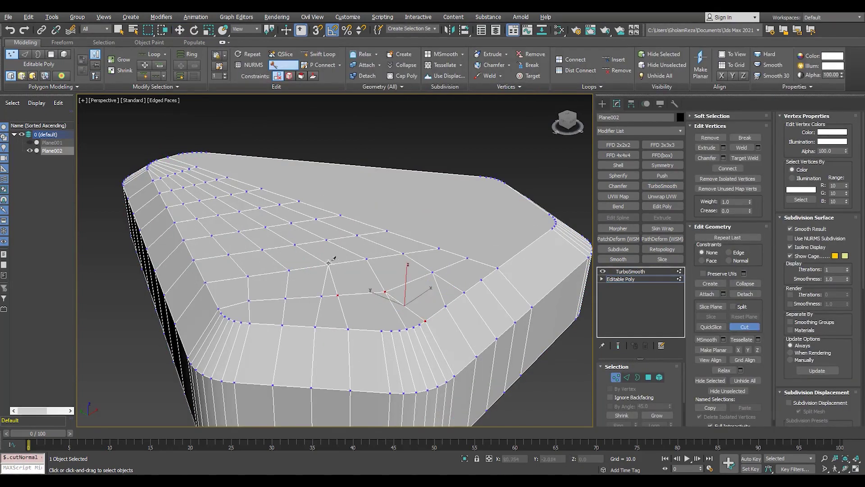
Compare the smoothed result with the base mesh, then clone the slab as Plane003.
{"action": "left_click", "coordinate": [630, 271]}
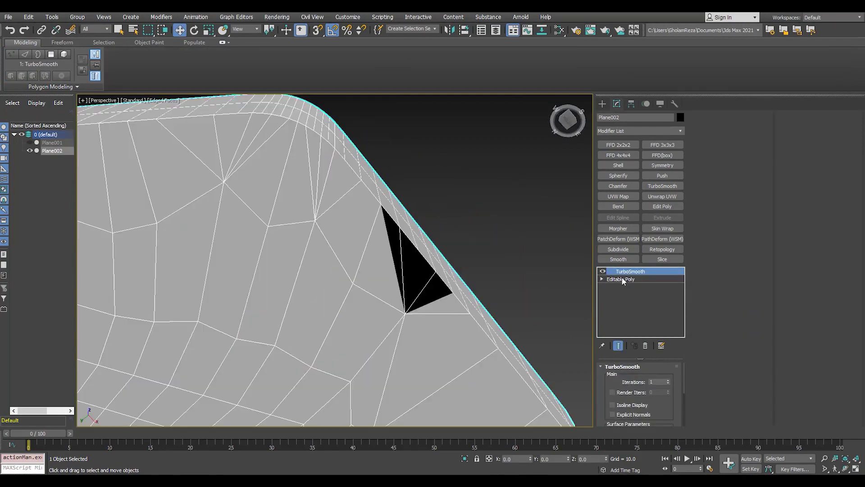
{"action": "left_click", "coordinate": [621, 279]}
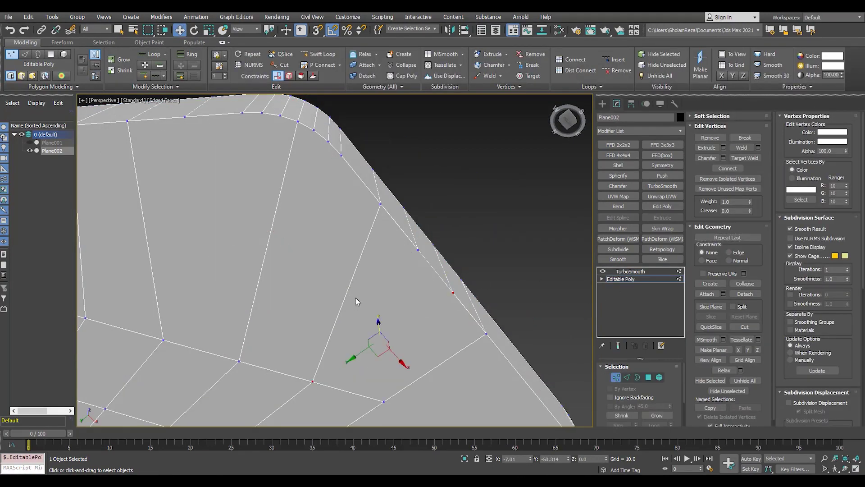
{"action": "left_click", "coordinate": [630, 271]}
{"action": "left_click", "coordinate": [627, 272]}
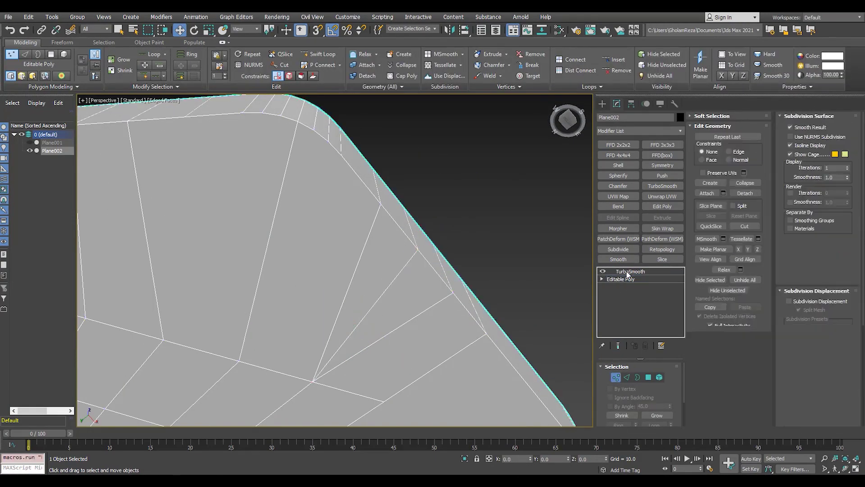
{"action": "scroll", "coordinate": [334, 271], "scroll_direction": "down", "scroll_amount": 5}
{"action": "middle_click_drag", "start_coordinate": [334, 270], "coordinate": [361, 293], "text": "alt"}
{"action": "key", "text": "ctrl+v"}
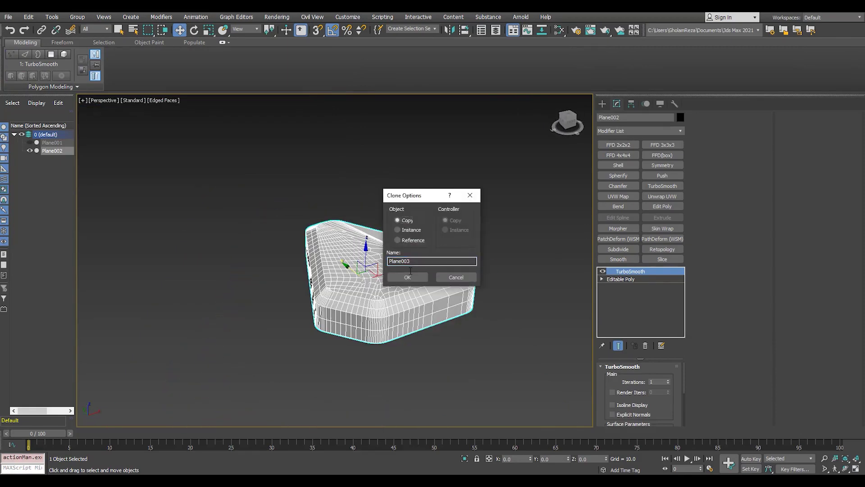
Confirm the Plane003 copy and replace its TurboSmooth with a Slice modifier.
{"action": "left_click", "coordinate": [408, 276]}
{"action": "left_click", "coordinate": [662, 259]}
{"action": "key", "text": "e"}
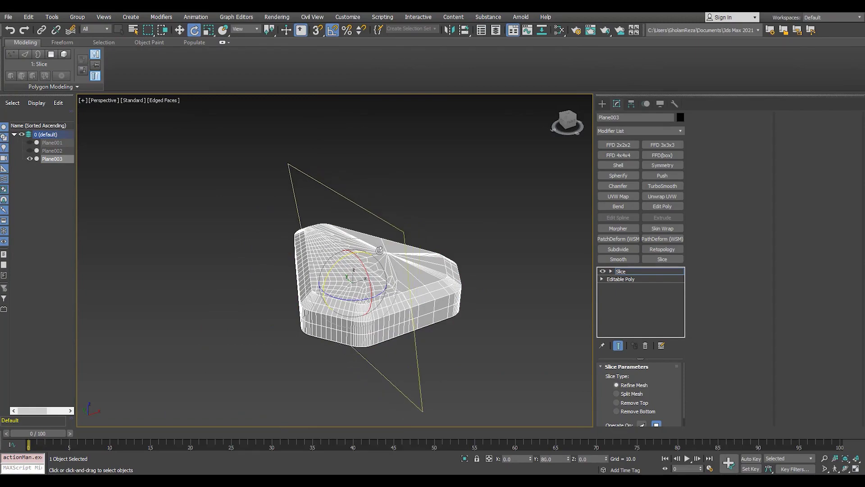
Set the Slice to Remove Top in Top view, leaving half the slab.
{"action": "key", "text": "t"}
{"action": "scroll", "coordinate": [241, 232], "scroll_direction": "up", "scroll_amount": 5}
{"action": "scroll", "coordinate": [328, 173], "scroll_direction": "down", "scroll_amount": 3}
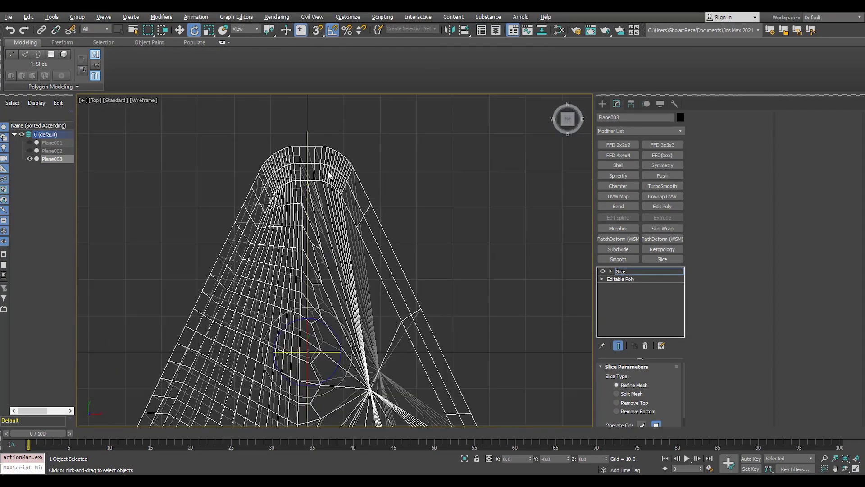
{"action": "scroll", "coordinate": [322, 219], "scroll_direction": "down", "scroll_amount": 3}
{"action": "left_click", "coordinate": [617, 403]}
{"action": "key", "text": "p"}
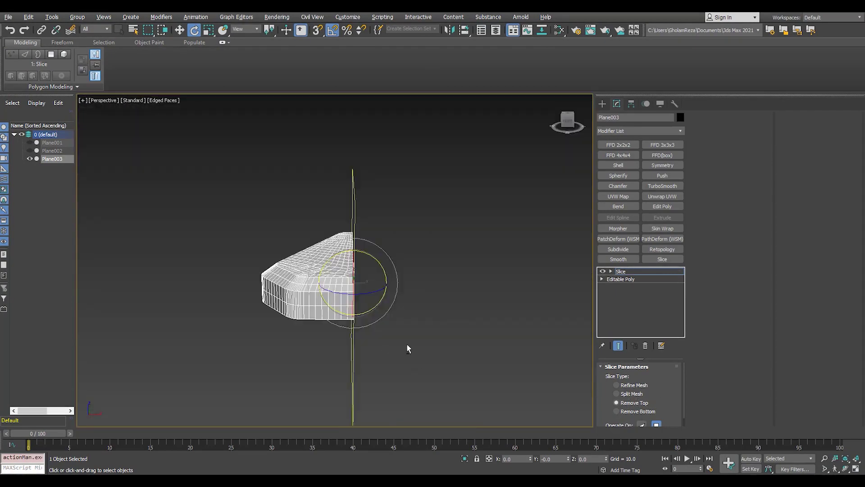
{"action": "scroll", "coordinate": [404, 305], "scroll_direction": "up", "scroll_amount": 3}
{"action": "mouse_move", "coordinate": [416, 365]}
{"action": "middle_mouse_down", "text": "alt"}
{"action": "mouse_move", "coordinate": [405, 304]}
{"action": "mouse_move", "coordinate": [381, 304]}
{"action": "middle_mouse_up", "text": "alt"}
{"action": "key", "text": "F4"}
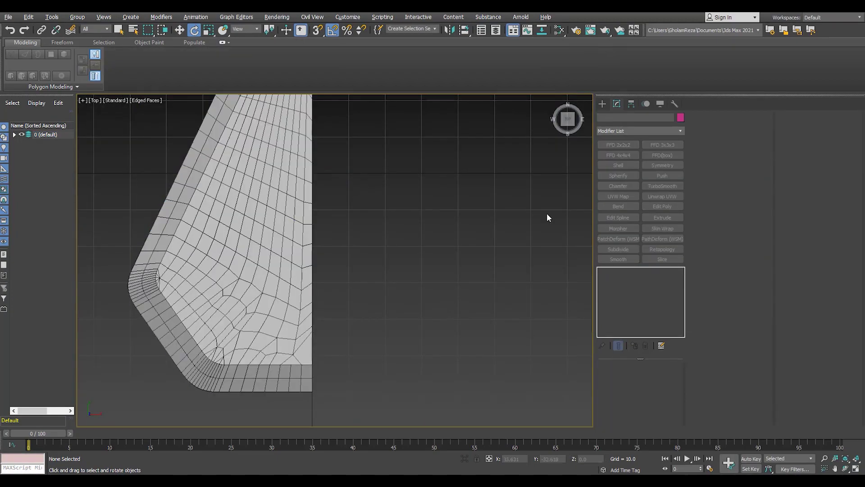
Draw closed spline Line001 over the slab's cut corner in Top view.
{"action": "left_click", "coordinate": [612, 116]}
{"action": "left_click", "coordinate": [621, 165]}
{"action": "key", "text": "F3"}
{"action": "middle_click_drag", "start_coordinate": [329, 281], "coordinate": [400, 266]}
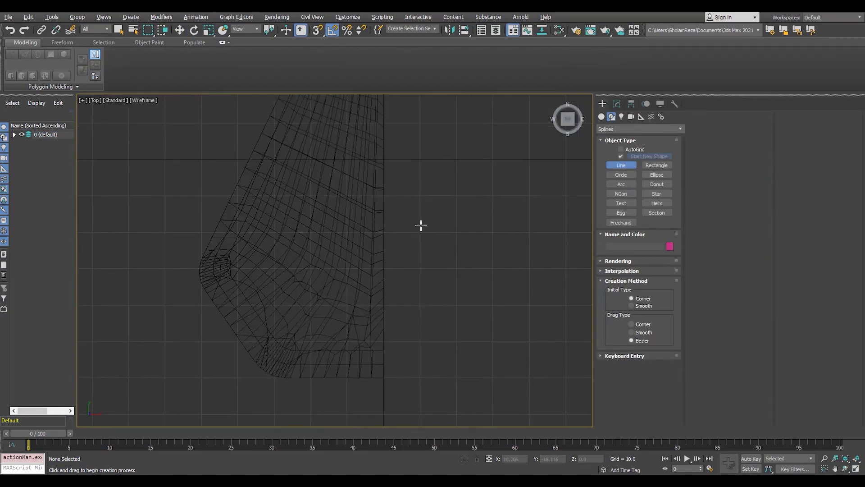
{"action": "key", "text": "F3"}
{"action": "left_click", "coordinate": [422, 268]}
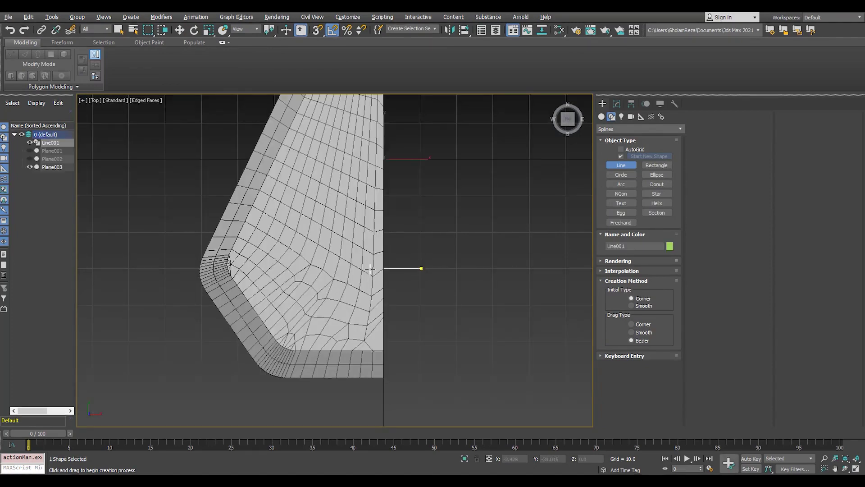
{"action": "key", "text": "F3"}
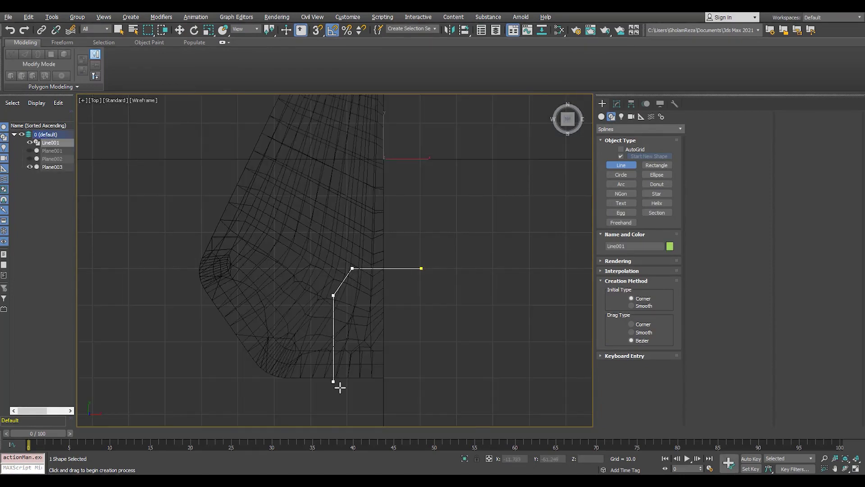
{"action": "left_click", "coordinate": [421, 269]}
{"action": "key", "text": "alt+w"}
{"action": "right_click", "coordinate": [458, 292]}
{"action": "key", "text": "alt+w"}
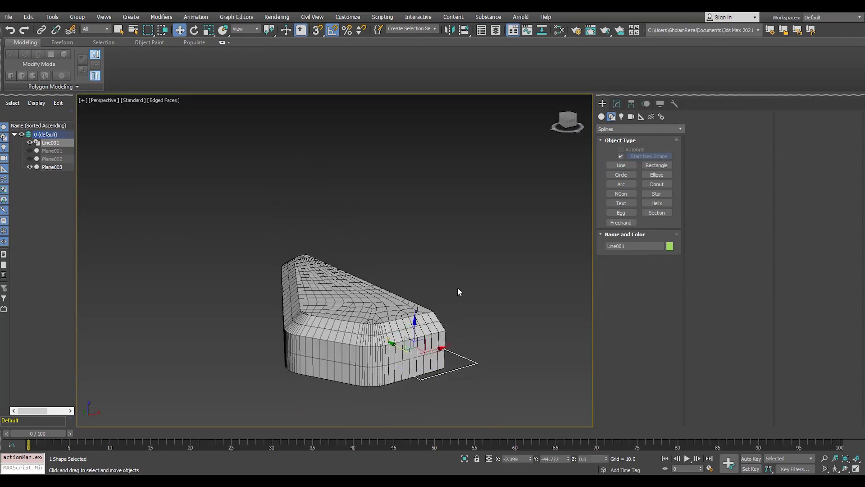
Apply Outline to Line001 at Spline level.
{"action": "left_click", "coordinate": [617, 104]}
{"action": "key", "text": "alt+w"}
{"action": "key", "text": "alt+w"}
{"action": "key", "text": "3"}
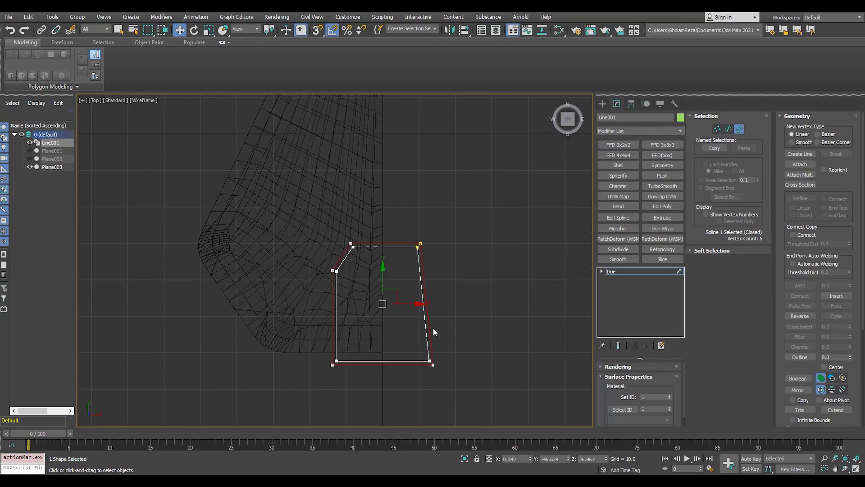
{"action": "scroll", "coordinate": [334, 277], "scroll_direction": "up", "scroll_amount": 3}
{"action": "scroll", "coordinate": [334, 277], "scroll_direction": "up", "scroll_amount": 5}
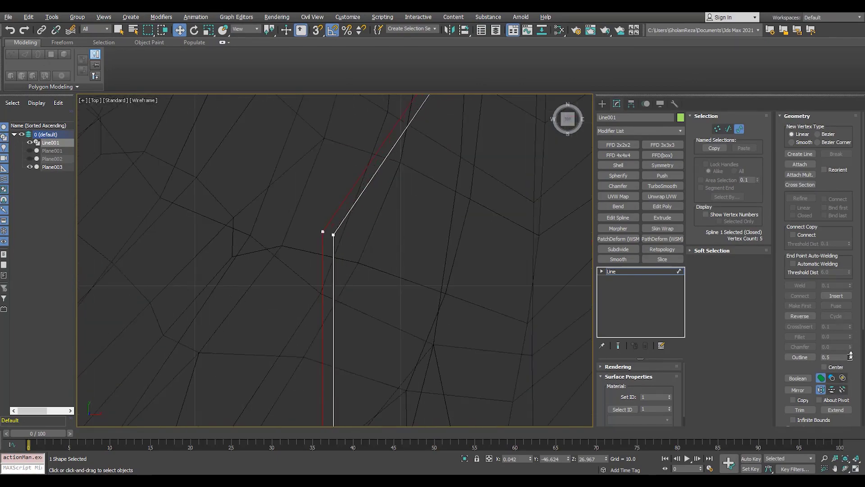
{"action": "key", "text": "alt+w"}
{"action": "right_click", "coordinate": [530, 298]}
{"action": "key", "text": "alt+w"}
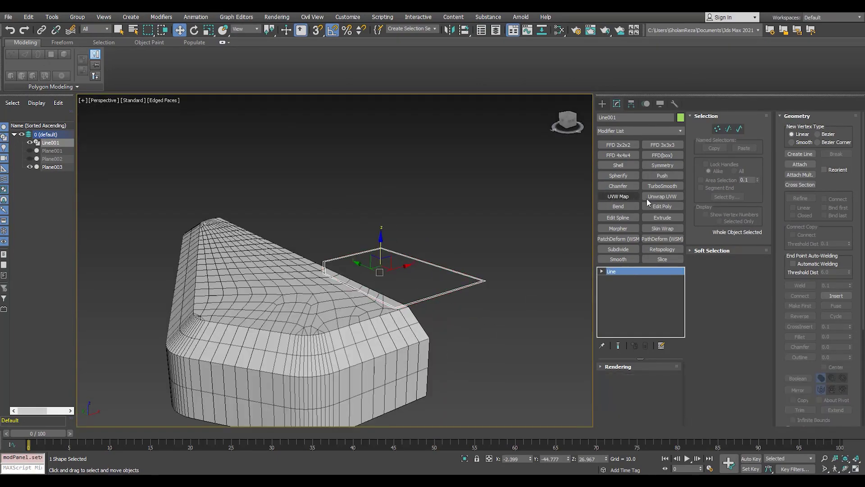
Extrude Line001 by -23.5 into a block overlapping the slab corner.
{"action": "left_click", "coordinate": [662, 217]}
{"action": "left_click_drag", "start_coordinate": [665, 379], "coordinate": [667, 400]}
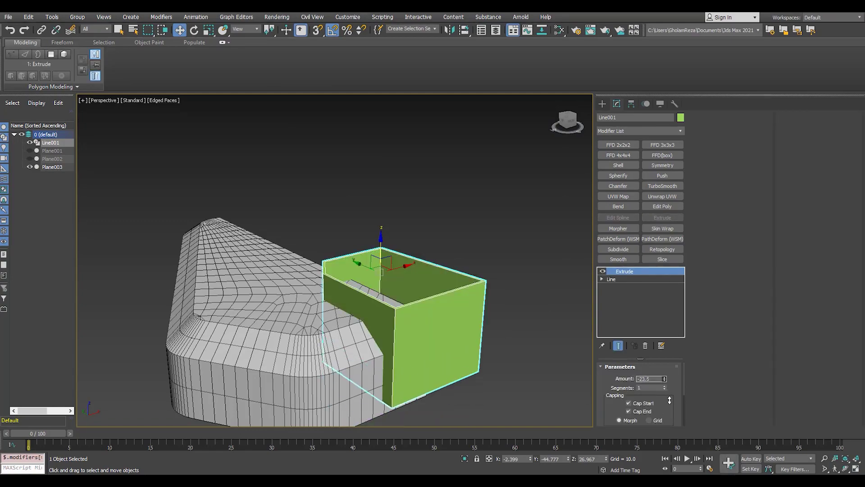
{"action": "middle_click_drag", "start_coordinate": [342, 252], "coordinate": [291, 199], "text": "alt"}
{"action": "key", "text": "alt+w"}
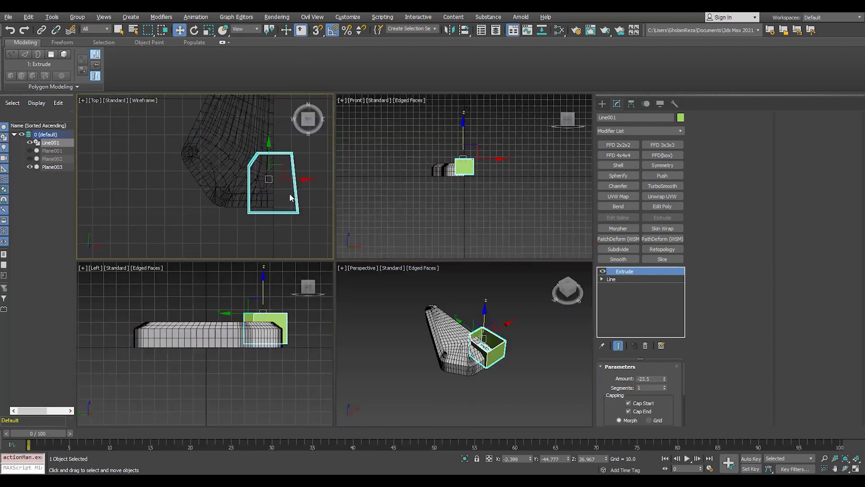
{"action": "left_click", "coordinate": [602, 104]}
{"action": "left_click", "coordinate": [612, 116]}
{"action": "left_click", "coordinate": [622, 165]}
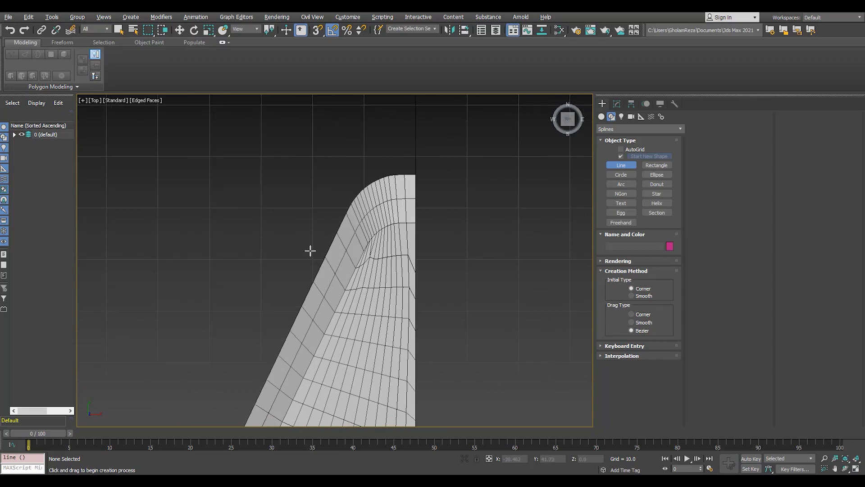
Draw closed six-vertex spline Line002 over the slab's narrow end.
{"action": "middle_click_drag", "start_coordinate": [421, 276], "coordinate": [422, 264]}
{"action": "key", "text": "F3"}
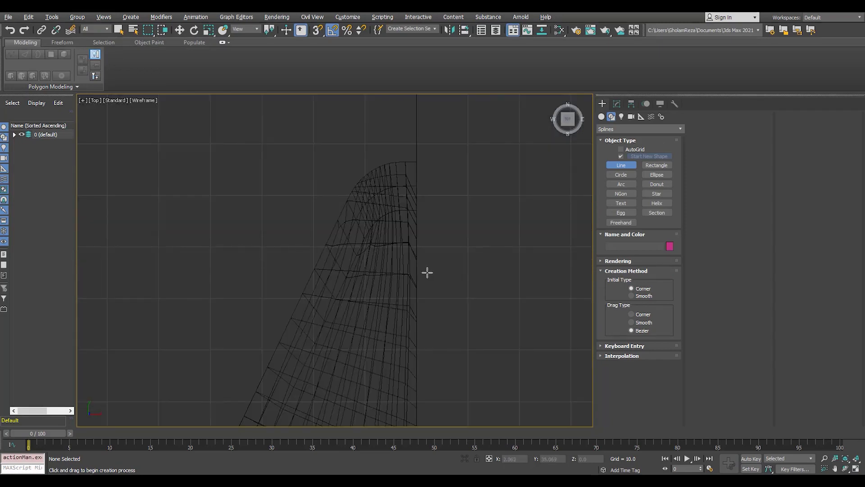
{"action": "left_click", "coordinate": [427, 273]}
{"action": "right_click", "coordinate": [423, 272]}
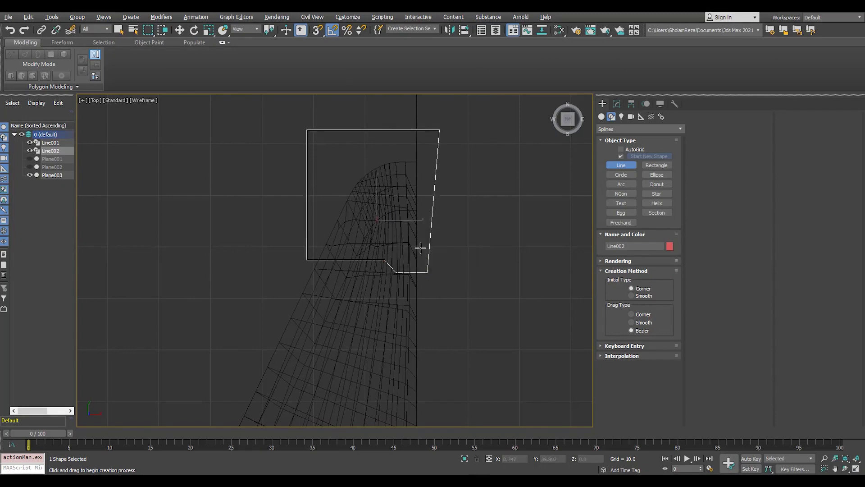
{"action": "key", "text": "alt+w"}
{"action": "right_click", "coordinate": [342, 271]}
{"action": "key", "text": "alt+w"}
{"action": "key", "text": "w"}
{"action": "middle_click_drag", "start_coordinate": [350, 181], "coordinate": [248, 247], "text": "alt"}
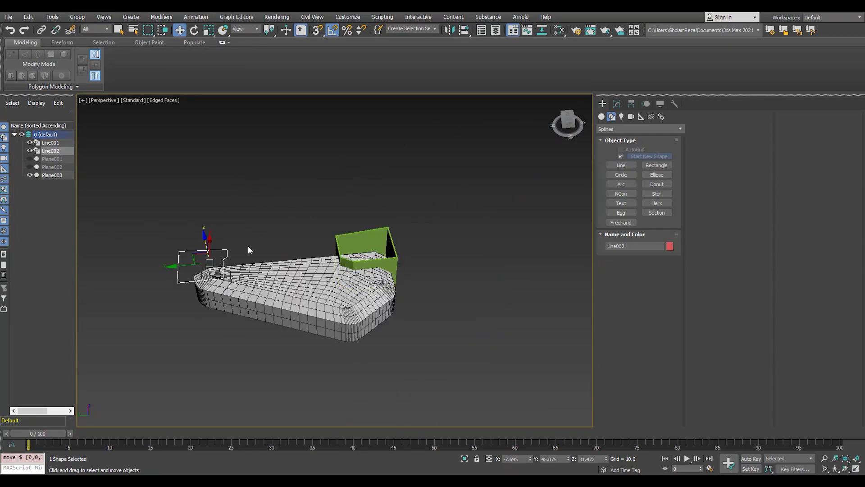
Add an Extrude modifier to Line002, turning it into a block.
{"action": "scroll", "coordinate": [248, 247], "scroll_direction": "up", "scroll_amount": 3}
{"action": "key", "text": "3"}
{"action": "middle_click_drag", "start_coordinate": [343, 270], "coordinate": [298, 235], "text": "alt"}
{"action": "left_click", "coordinate": [657, 218]}
{"action": "scroll", "coordinate": [315, 315], "scroll_direction": "down", "scroll_amount": 5}
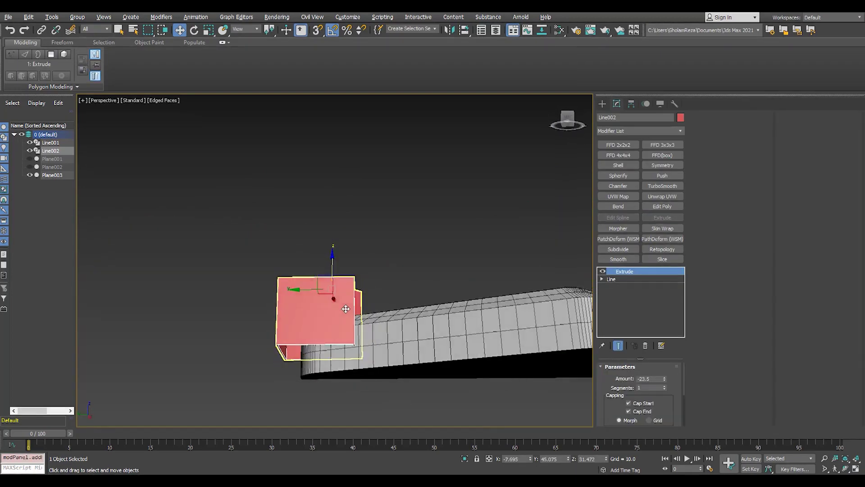
{"action": "mouse_move", "coordinate": [316, 316]}
{"action": "middle_mouse_down", "text": "alt"}
{"action": "mouse_move", "coordinate": [353, 378]}
{"action": "mouse_move", "coordinate": [284, 311]}
{"action": "middle_mouse_up", "text": "alt"}
{"action": "scroll", "coordinate": [273, 300], "scroll_direction": "up", "scroll_amount": 3}
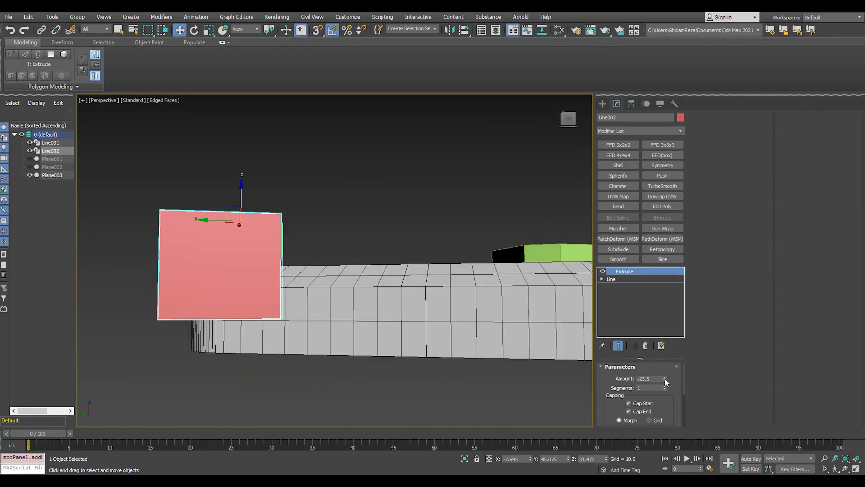
Change Line002's extrusion Amount from -23.5 to -34.5.
{"action": "left_click_drag", "start_coordinate": [664, 377], "coordinate": [664, 392]}
{"action": "scroll", "coordinate": [316, 293], "scroll_direction": "down", "scroll_amount": 4}
{"action": "mouse_move", "coordinate": [315, 292]}
{"action": "middle_mouse_down", "text": "alt"}
{"action": "mouse_move", "coordinate": [220, 339]}
{"action": "mouse_move", "coordinate": [316, 270]}
{"action": "middle_mouse_up", "text": "alt"}
{"action": "key", "text": "alt+w"}
{"action": "left_click", "coordinate": [423, 190]}
{"action": "key", "text": "alt+w"}
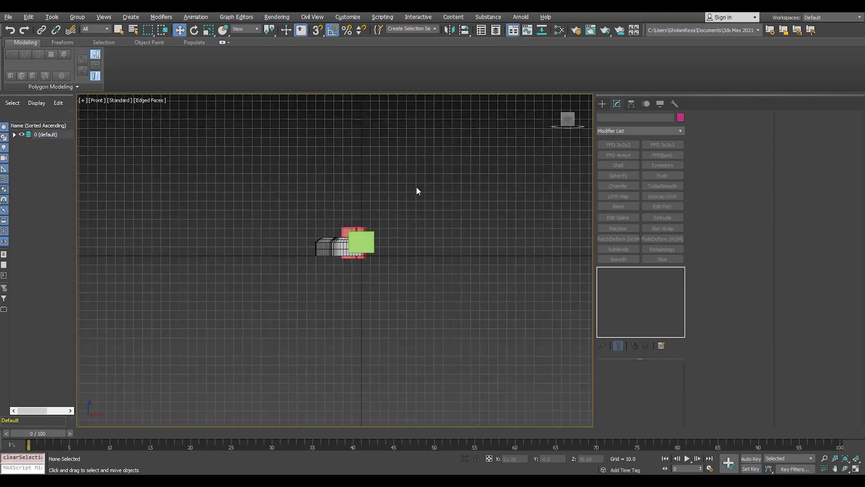
Move the slab and both blocks onto a new layer, Layer001.
{"action": "key", "text": "ctrl+a"}
{"action": "left_click", "coordinate": [44, 201]}
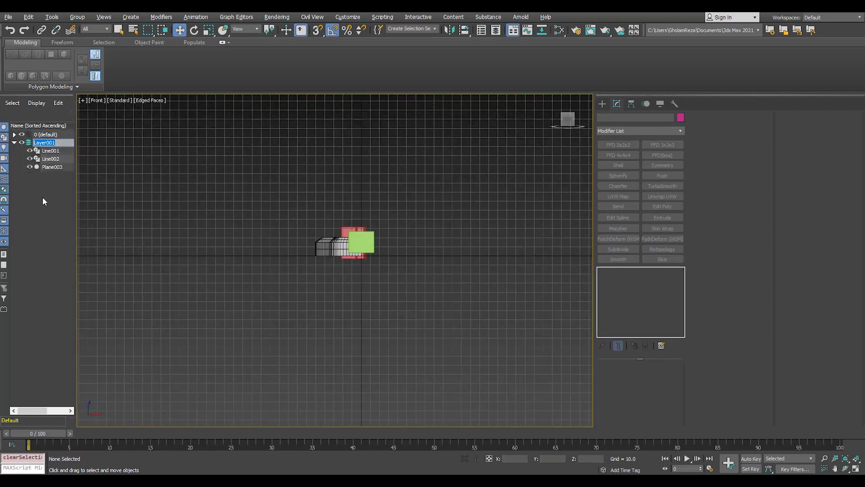
{"action": "left_click", "coordinate": [603, 104]}
{"action": "scroll", "coordinate": [370, 239], "scroll_direction": "up", "scroll_amount": 2}
{"action": "scroll", "coordinate": [360, 253], "scroll_direction": "up", "scroll_amount": 2}
{"action": "left_click", "coordinate": [338, 256]}
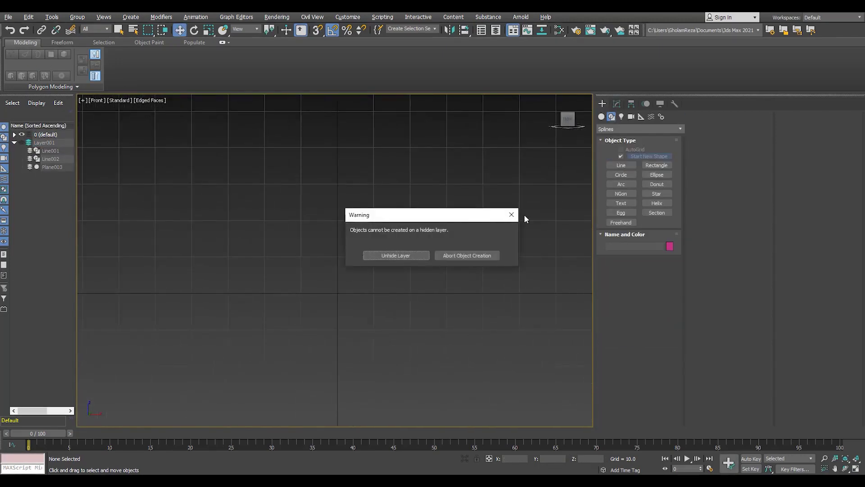
{"action": "left_click", "coordinate": [511, 215]}
{"action": "left_click", "coordinate": [621, 165]}
Draw the half profile Line003 in Top view.
{"action": "left_click", "coordinate": [416, 274]}
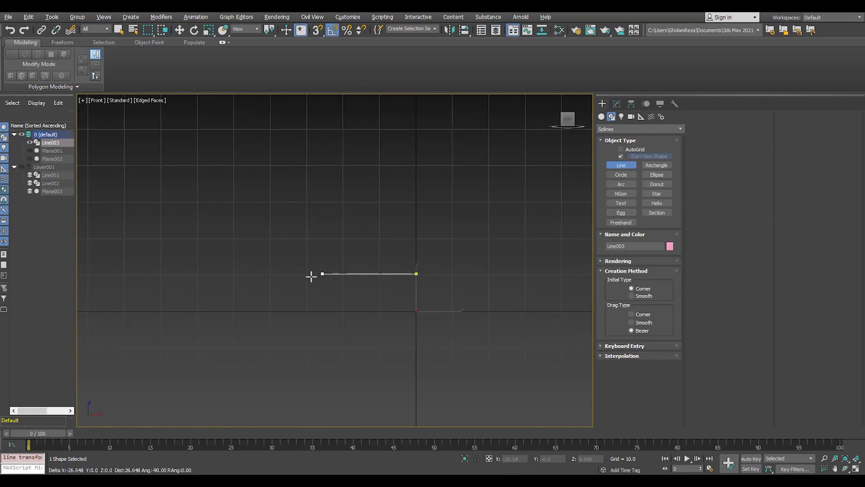
{"action": "left_click", "coordinate": [306, 312]}
{"action": "scroll", "coordinate": [312, 298], "scroll_direction": "down", "scroll_amount": 3}
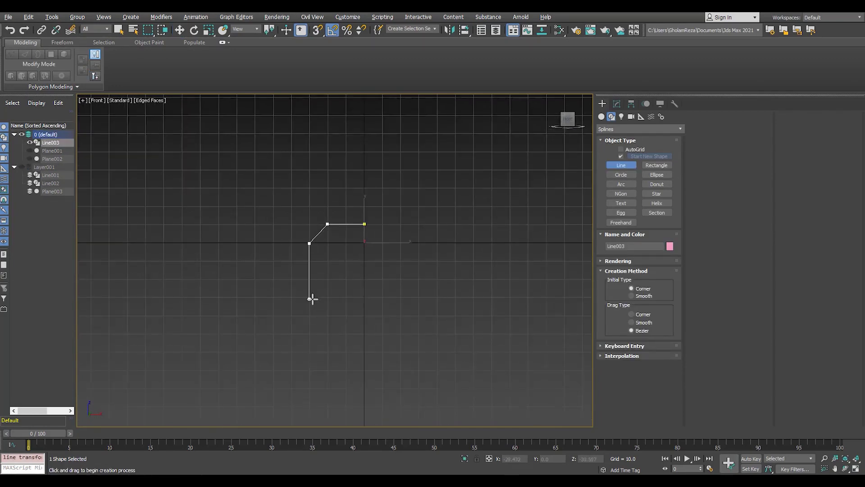
{"action": "right_click", "coordinate": [364, 302]}
{"action": "scroll", "coordinate": [364, 302], "scroll_direction": "up", "scroll_amount": 3}
{"action": "scroll", "coordinate": [367, 204], "scroll_direction": "down", "scroll_amount": 3}
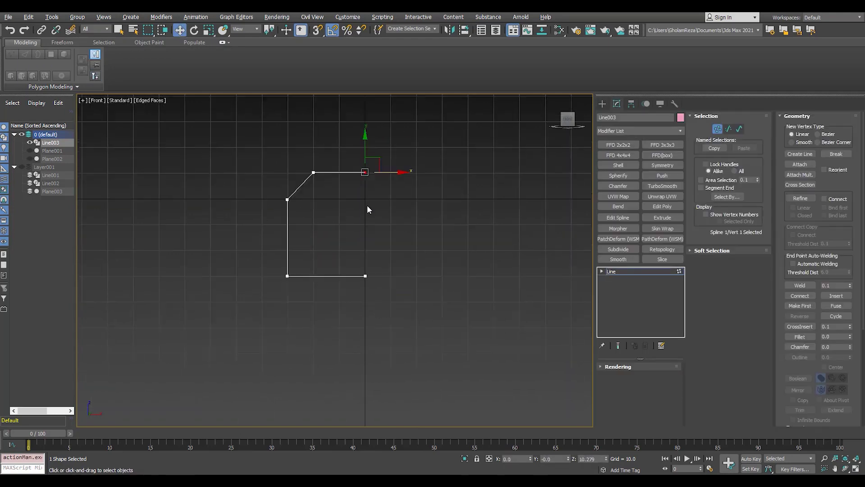
Mirror-copy the half profile and weld the middle vertices into one six-sided outline.
{"action": "key", "text": "3"}
{"action": "left_click_drag", "start_coordinate": [287, 173], "coordinate": [365, 173]}
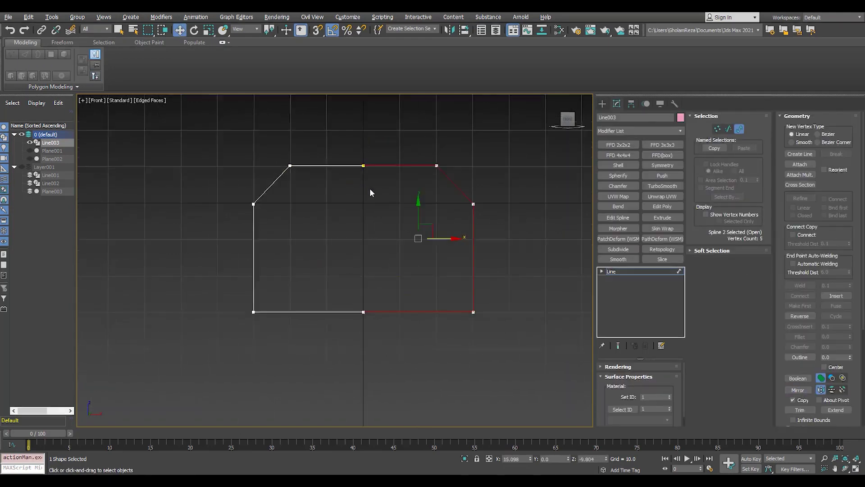
{"action": "key", "text": "1"}
{"action": "left_click", "coordinate": [800, 285]}
{"action": "scroll", "coordinate": [365, 253], "scroll_direction": "down", "scroll_amount": 2}
{"action": "left_click", "coordinate": [390, 255]}
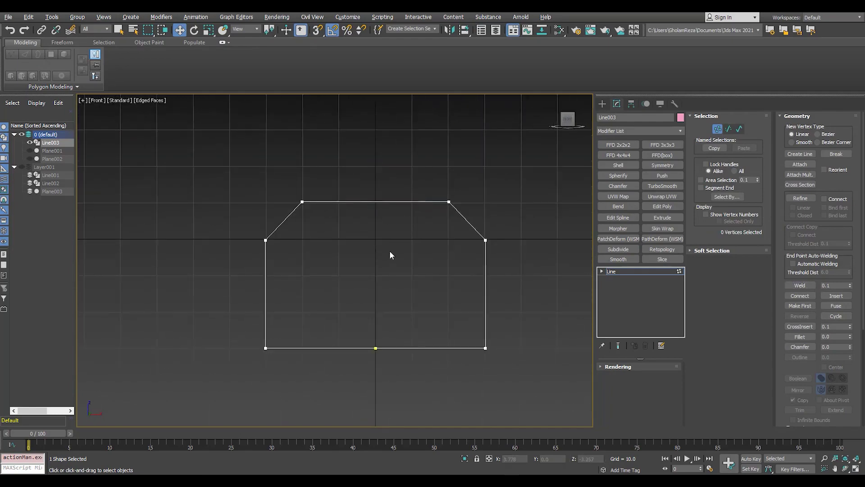
{"action": "key", "text": "1"}
Unhide Layer001 and fit all objects in the Top view.
{"action": "left_click", "coordinate": [22, 167]}
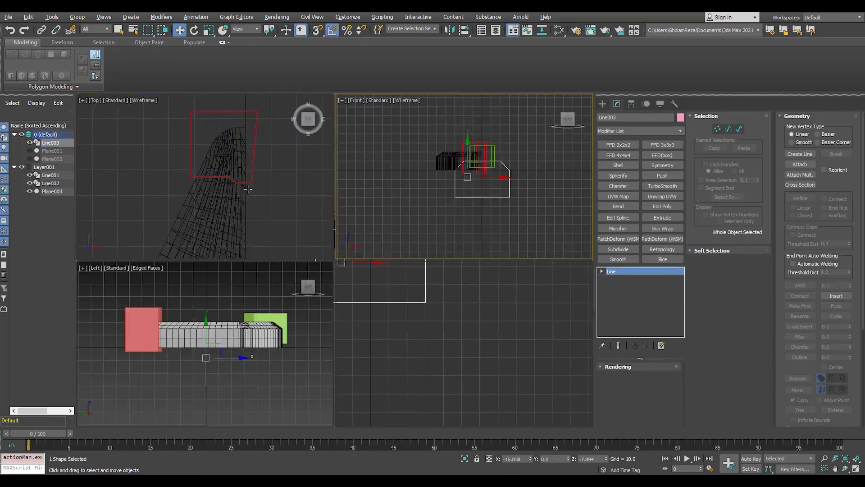
{"action": "key", "text": "z"}
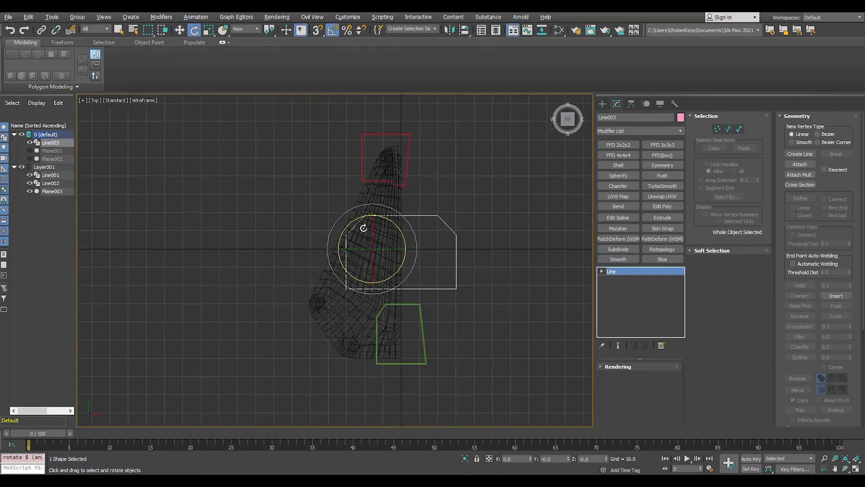
{"action": "key", "text": "w"}
{"action": "scroll", "coordinate": [384, 296], "scroll_direction": "up", "scroll_amount": 4}
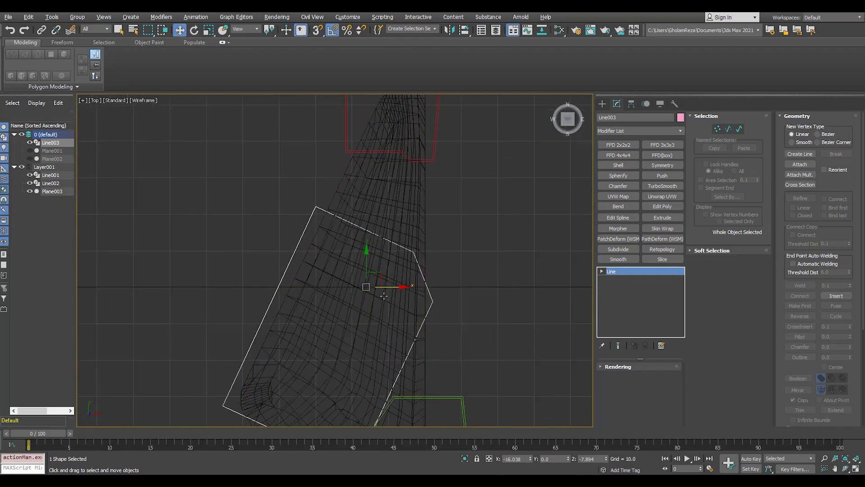
Adjust Line003's pivot and move it onto the slab beside the red block.
{"action": "left_click", "coordinate": [632, 104]}
{"action": "left_click", "coordinate": [662, 167]}
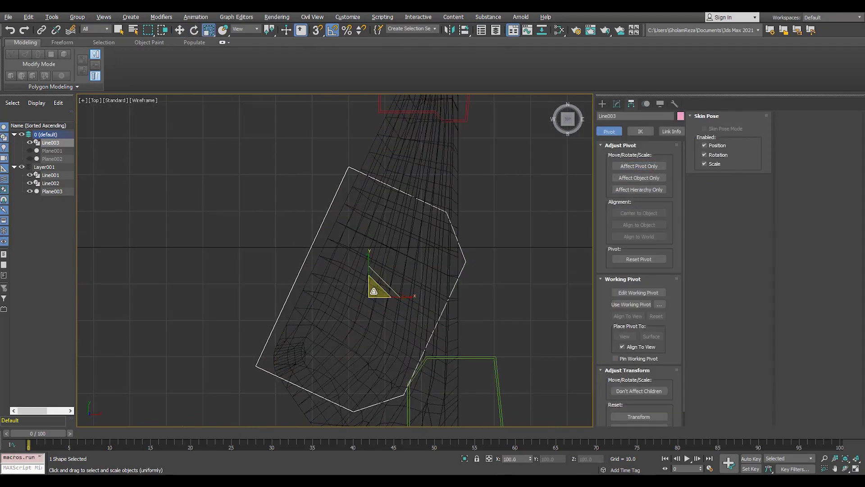
{"action": "key", "text": "F3"}
{"action": "key", "text": "w"}
{"action": "key", "text": "F3"}
{"action": "left_click_drag", "start_coordinate": [377, 195], "coordinate": [372, 182]}
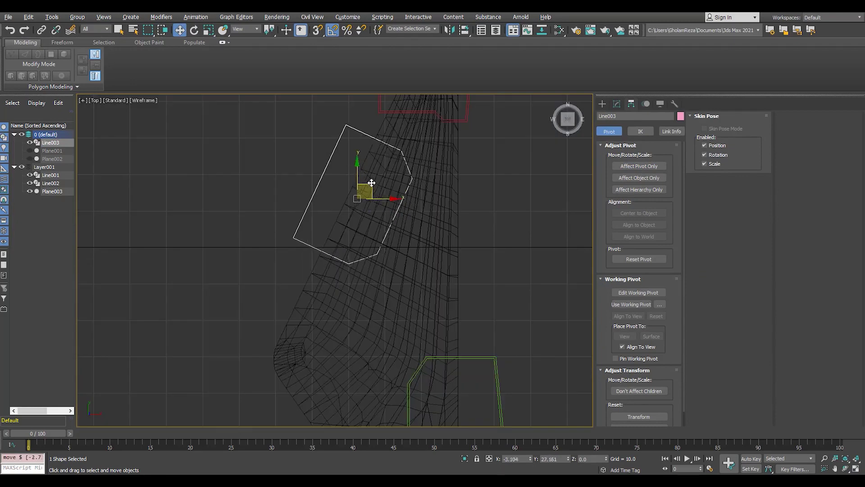
{"action": "key", "text": "F3"}
{"action": "key", "text": "alt+w"}
Copy the outline as Line004, sliding it along its local axes to the slab's edge.
{"action": "key", "text": "alt+w"}
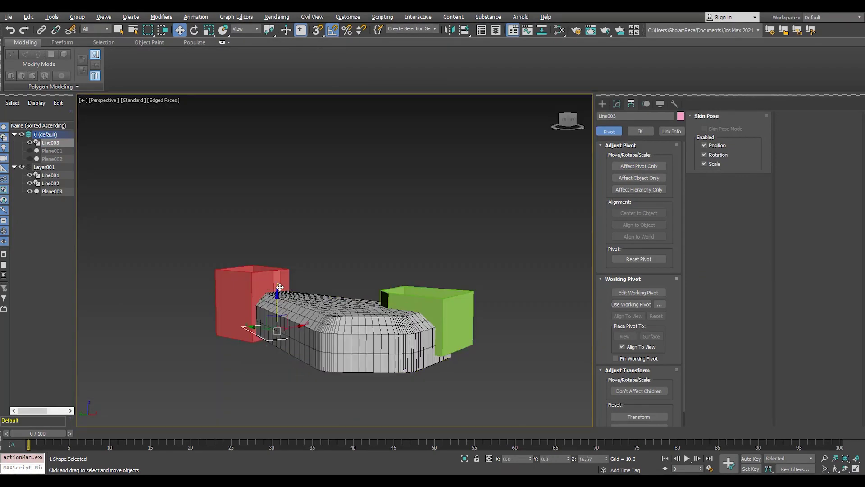
{"action": "middle_click_drag", "start_coordinate": [315, 252], "coordinate": [343, 244], "text": "alt"}
{"action": "key", "text": "alt+w"}
{"action": "key", "text": "alt+w"}
{"action": "scroll", "coordinate": [389, 252], "scroll_direction": "up", "scroll_amount": 3}
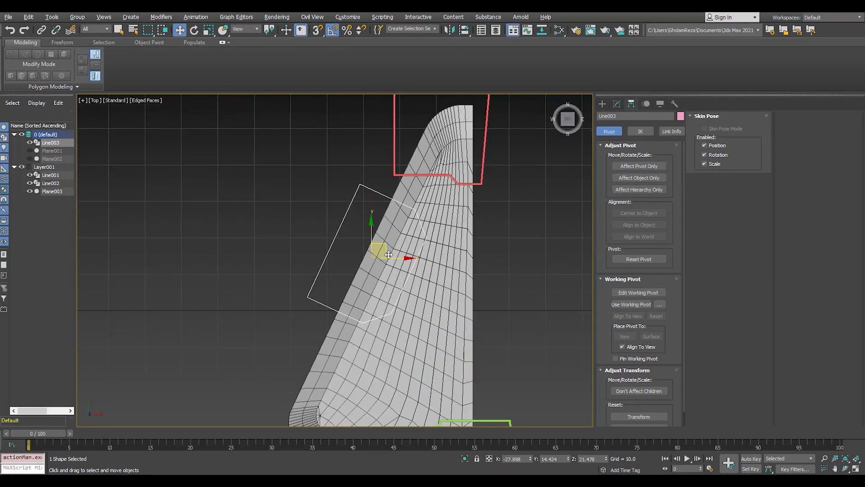
{"action": "middle_click_drag", "start_coordinate": [386, 249], "coordinate": [427, 233]}
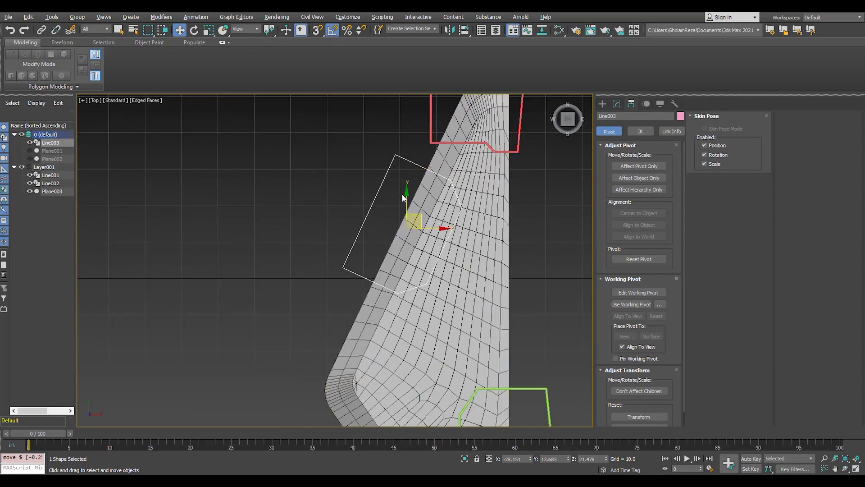
{"action": "scroll", "coordinate": [404, 198], "scroll_direction": "up", "scroll_amount": 2}
{"action": "scroll", "coordinate": [463, 161], "scroll_direction": "down", "scroll_amount": 3}
{"action": "left_click", "coordinate": [246, 29]}
{"action": "left_click", "coordinate": [244, 65]}
{"action": "scroll", "coordinate": [347, 197], "scroll_direction": "up", "scroll_amount": 3}
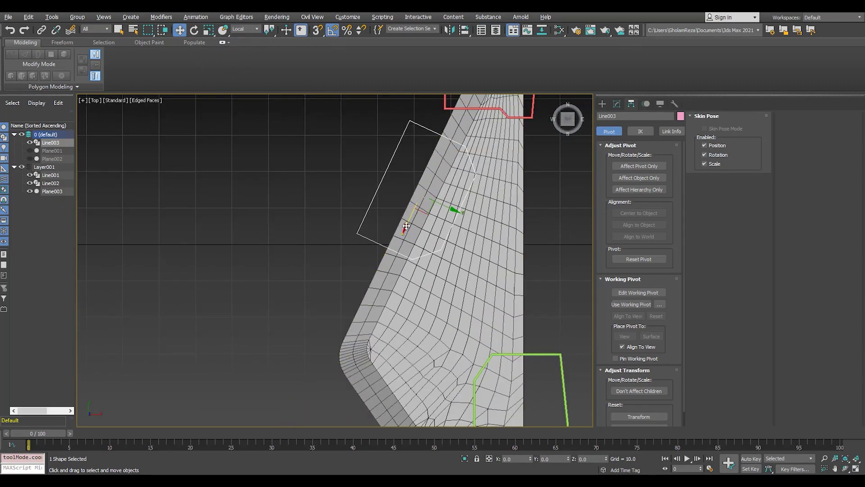
{"action": "left_click_drag", "start_coordinate": [406, 226], "coordinate": [330, 352]}
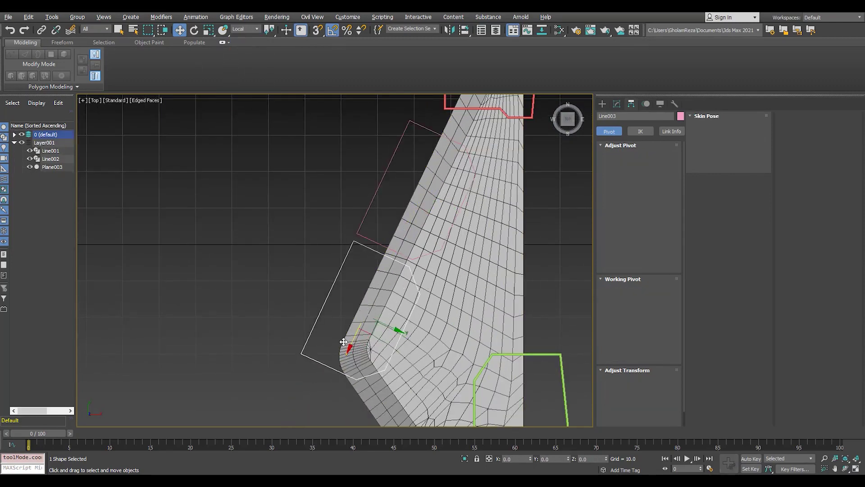
{"action": "key", "text": "Return"}
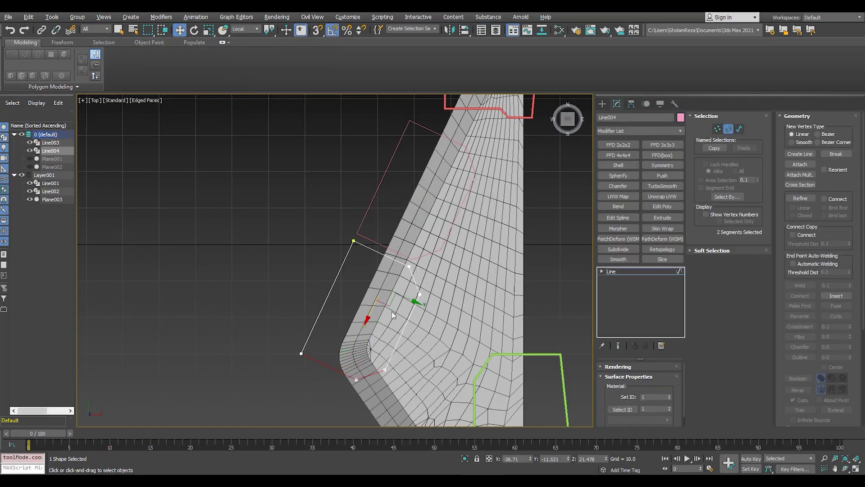
Extrude Line004 into a pink solid block beside the slab.
{"action": "key", "text": "p"}
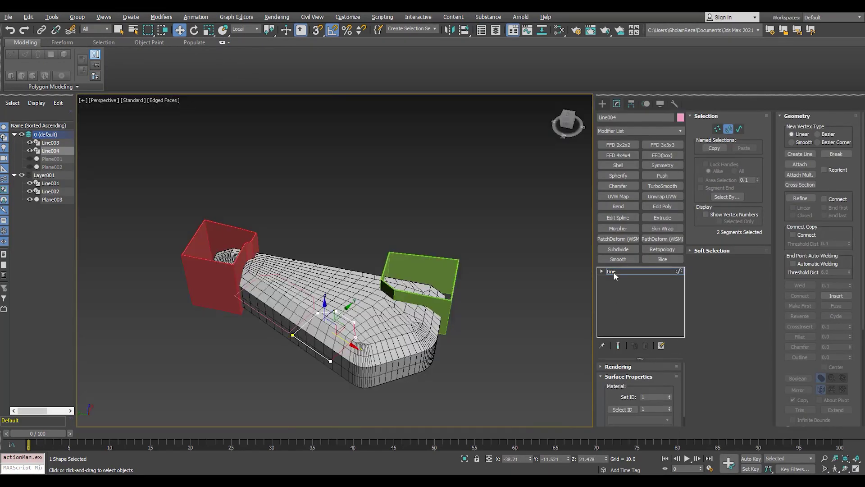
{"action": "left_click", "coordinate": [611, 271]}
{"action": "middle_click_drag", "start_coordinate": [288, 271], "coordinate": [306, 269], "text": "alt"}
{"action": "key", "text": "3"}
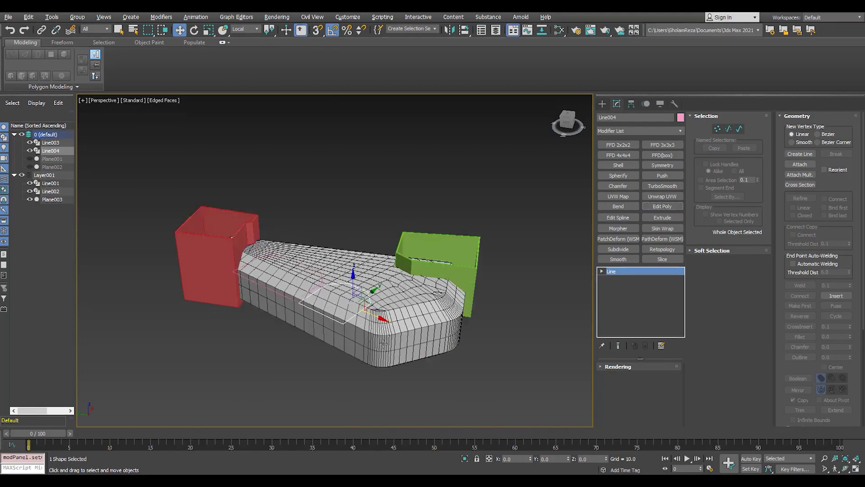
{"action": "key", "text": "z"}
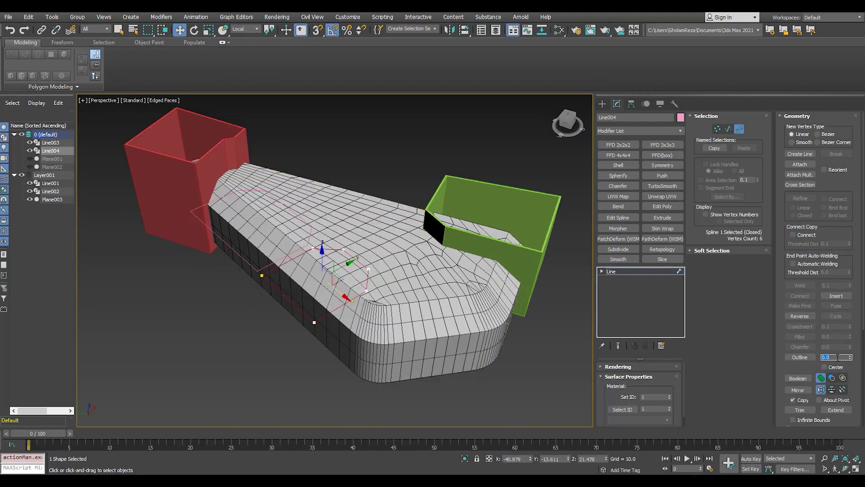
{"action": "mouse_move", "coordinate": [316, 271]}
{"action": "middle_mouse_down", "text": "alt"}
{"action": "mouse_move", "coordinate": [343, 261]}
{"action": "mouse_move", "coordinate": [403, 275]}
{"action": "middle_mouse_up", "text": "alt"}
{"action": "left_click", "coordinate": [662, 217]}
Extrude Line003 with a negative Amount into a second pink block.
{"action": "left_click", "coordinate": [50, 142]}
{"action": "middle_click_drag", "start_coordinate": [338, 270], "coordinate": [370, 252], "text": "alt"}
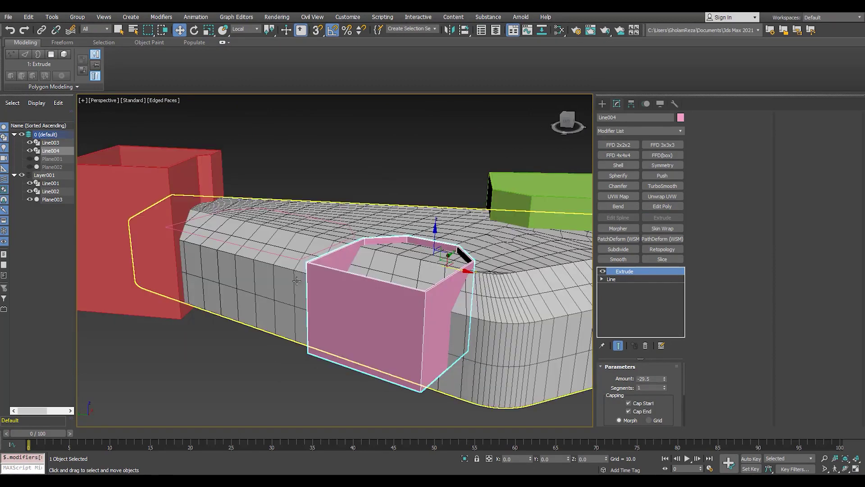
{"action": "key", "text": "3"}
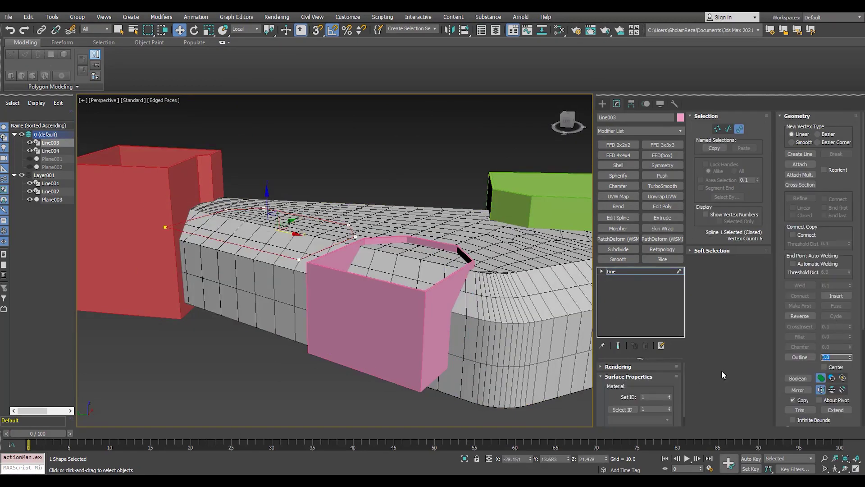
{"action": "left_click", "coordinate": [663, 217]}
{"action": "middle_click_drag", "start_coordinate": [293, 253], "coordinate": [322, 255], "text": "alt"}
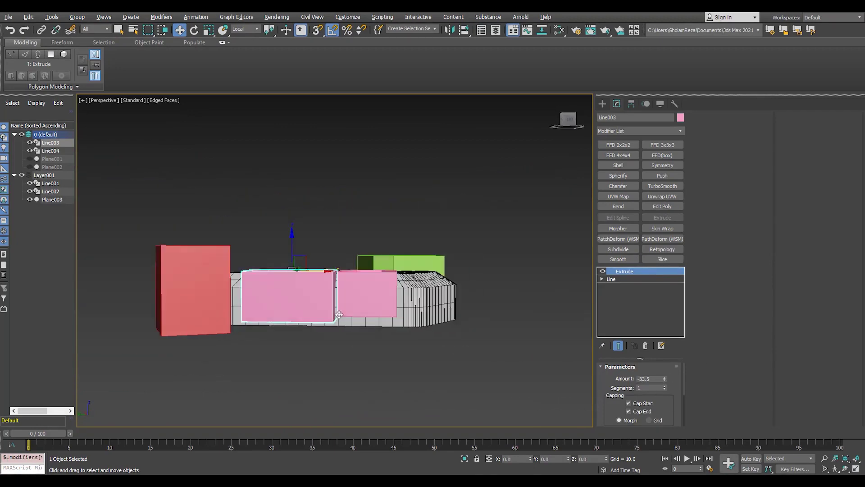
Maximize the Left viewport and start the Line tool for a new outline.
{"action": "key", "text": "alt+w"}
{"action": "left_click", "coordinate": [210, 372]}
{"action": "key", "text": "alt+w"}
{"action": "left_click", "coordinate": [621, 165]}
Draw Line005 in the Left view, from the slab's left end along beneath the slab.
{"action": "scroll", "coordinate": [200, 274], "scroll_direction": "up", "scroll_amount": 3}
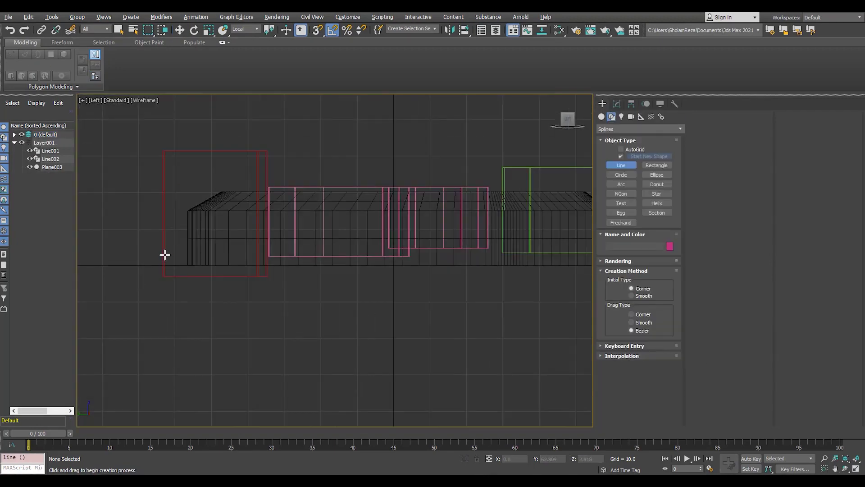
{"action": "left_click", "coordinate": [425, 261]}
{"action": "scroll", "coordinate": [431, 260], "scroll_direction": "up", "scroll_amount": 2}
{"action": "middle_click_drag", "start_coordinate": [511, 256], "coordinate": [409, 264]}
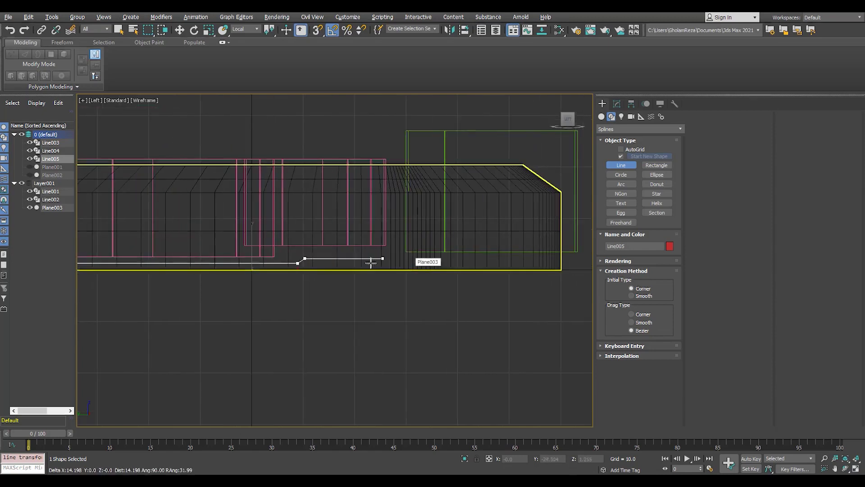
{"action": "left_click", "coordinate": [570, 305]}
{"action": "key", "text": "i"}
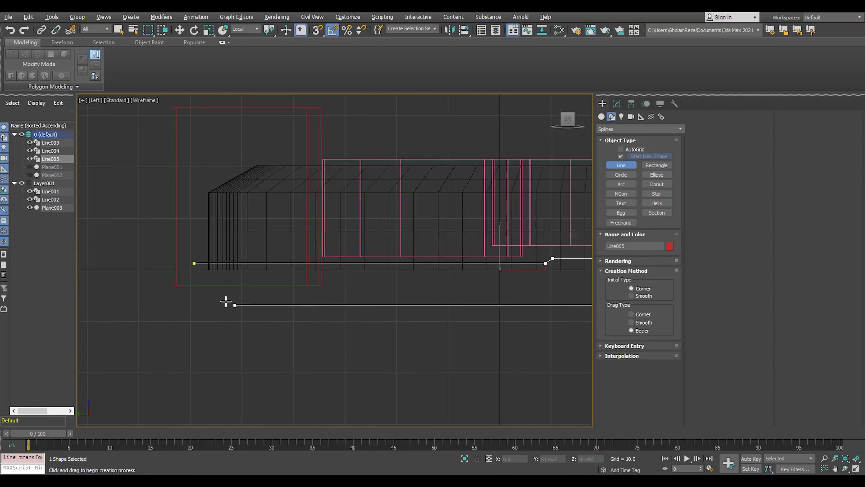
{"action": "left_click", "coordinate": [194, 263]}
{"action": "right_click", "coordinate": [195, 262]}
{"action": "middle_click_drag", "start_coordinate": [330, 285], "coordinate": [374, 278]}
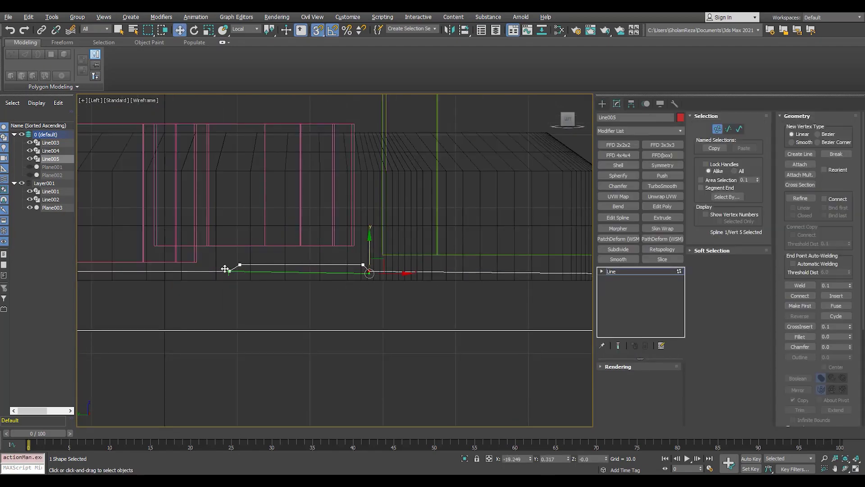
{"action": "scroll", "coordinate": [369, 291], "scroll_direction": "up", "scroll_amount": 2}
{"action": "scroll", "coordinate": [369, 288], "scroll_direction": "down", "scroll_amount": 5}
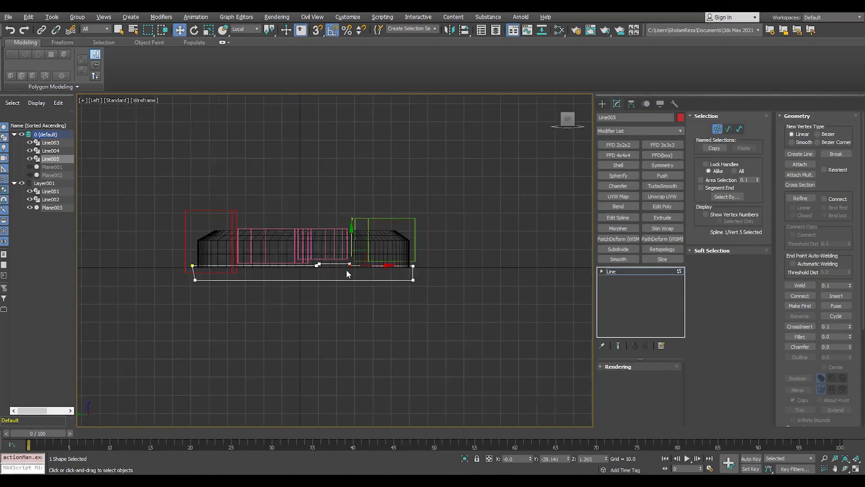
Add a trial Extrude to Line005 in Perspective, then delete the modifier.
{"action": "key", "text": "p"}
{"action": "middle_click_drag", "start_coordinate": [379, 304], "coordinate": [451, 288], "text": "alt"}
{"action": "left_click", "coordinate": [617, 272]}
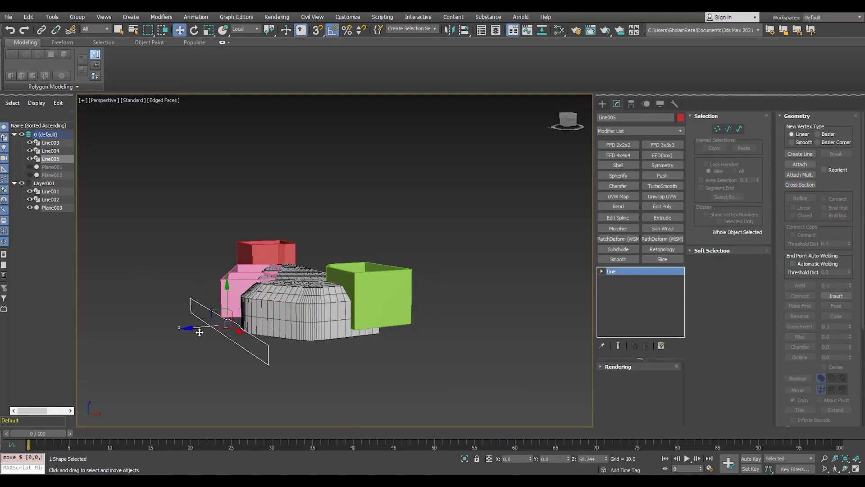
{"action": "middle_click_drag", "start_coordinate": [199, 332], "coordinate": [353, 344], "text": "alt"}
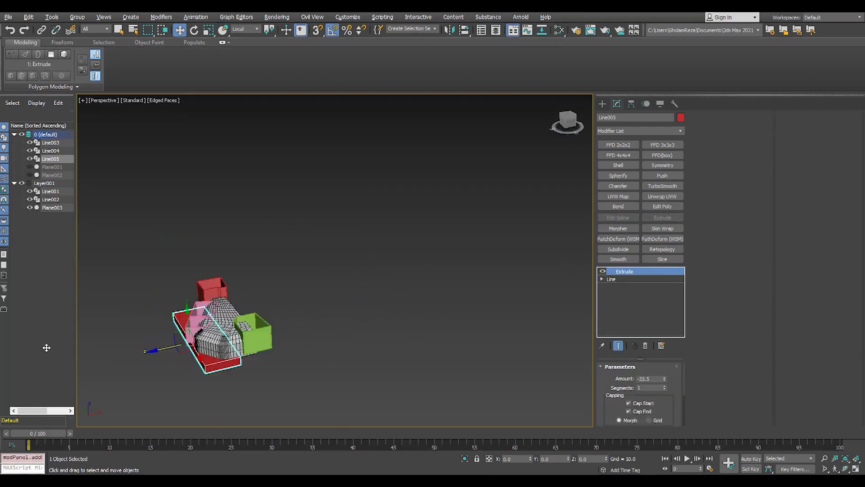
{"action": "key", "text": "z"}
{"action": "mouse_move", "coordinate": [124, 339]}
{"action": "middle_mouse_down", "text": "alt"}
{"action": "mouse_move", "coordinate": [121, 331]}
{"action": "mouse_move", "coordinate": [147, 340]}
{"action": "middle_mouse_up", "text": "alt"}
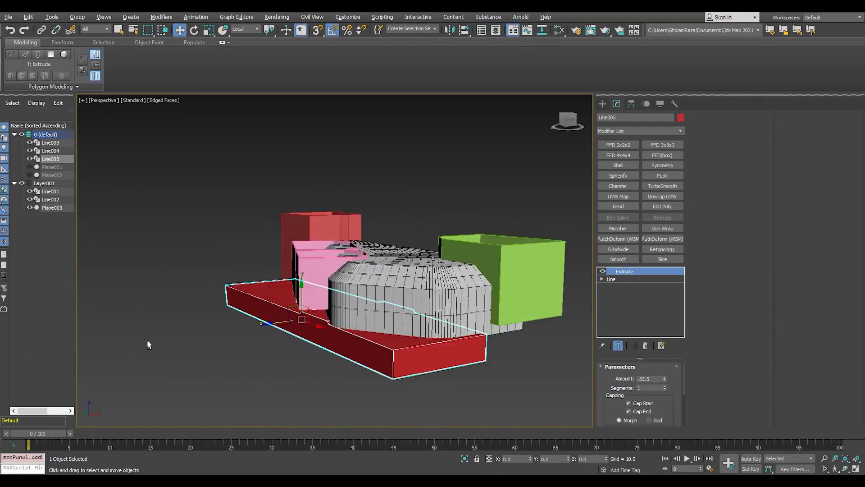
{"action": "left_click", "coordinate": [645, 346]}
{"action": "middle_click_drag", "start_coordinate": [361, 320], "coordinate": [328, 316], "text": "alt"}
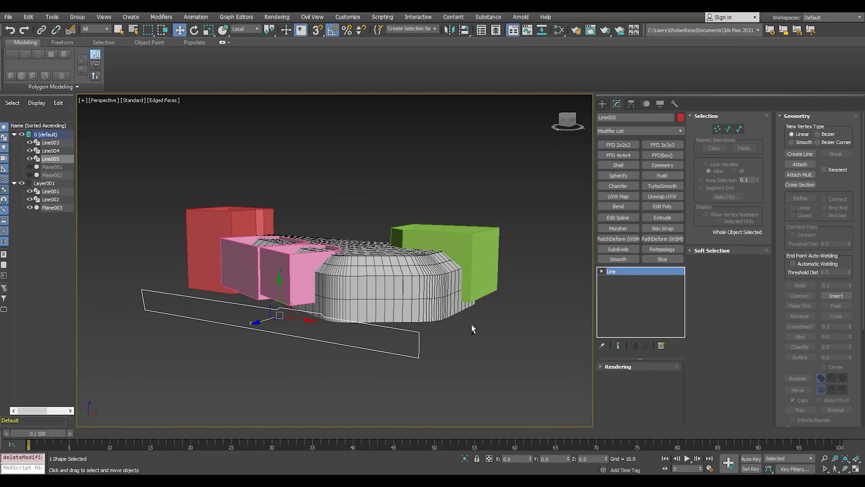
Maximize the Left view and clear Line005's segment selection.
{"action": "middle_click_drag", "start_coordinate": [472, 329], "coordinate": [443, 345], "text": "alt"}
{"action": "key", "text": "3"}
{"action": "key", "text": "alt+w"}
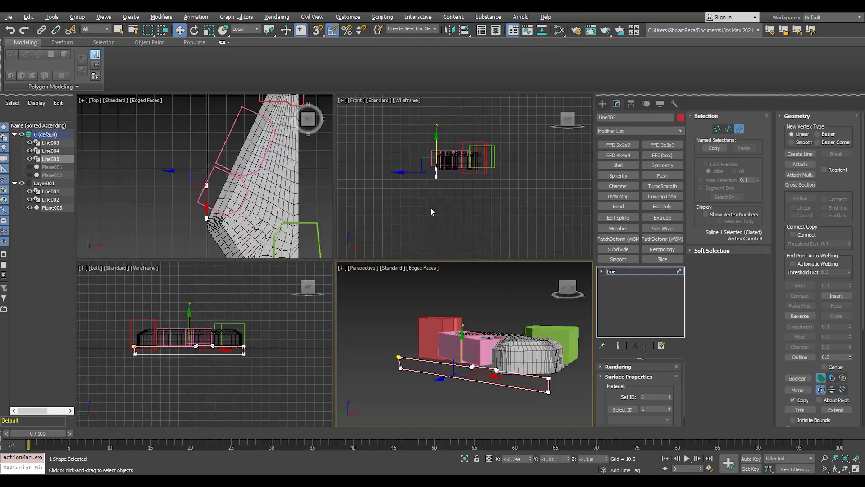
{"action": "key", "text": "alt+w"}
{"action": "middle_click_drag", "start_coordinate": [469, 276], "coordinate": [485, 298]}
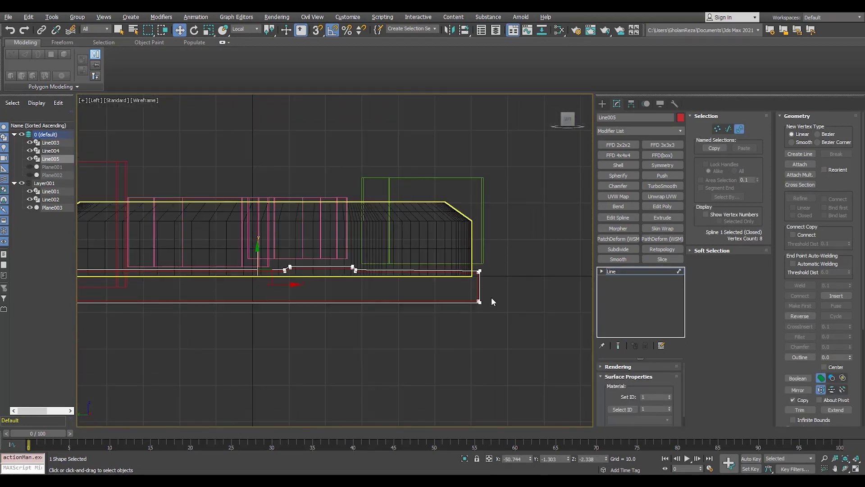
{"action": "scroll", "coordinate": [492, 301], "scroll_direction": "up", "scroll_amount": 2}
{"action": "scroll", "coordinate": [505, 302], "scroll_direction": "down", "scroll_amount": 4}
{"action": "key", "text": "2"}
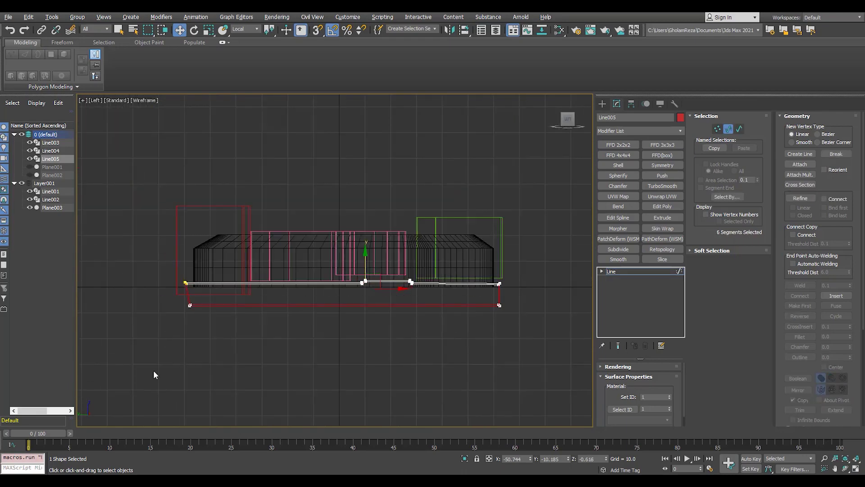
{"action": "key", "text": "ctrl+d"}
{"action": "scroll", "coordinate": [488, 284], "scroll_direction": "up", "scroll_amount": 3}
{"action": "scroll", "coordinate": [392, 276], "scroll_direction": "up", "scroll_amount": 2}
{"action": "scroll", "coordinate": [383, 311], "scroll_direction": "up", "scroll_amount": 1}
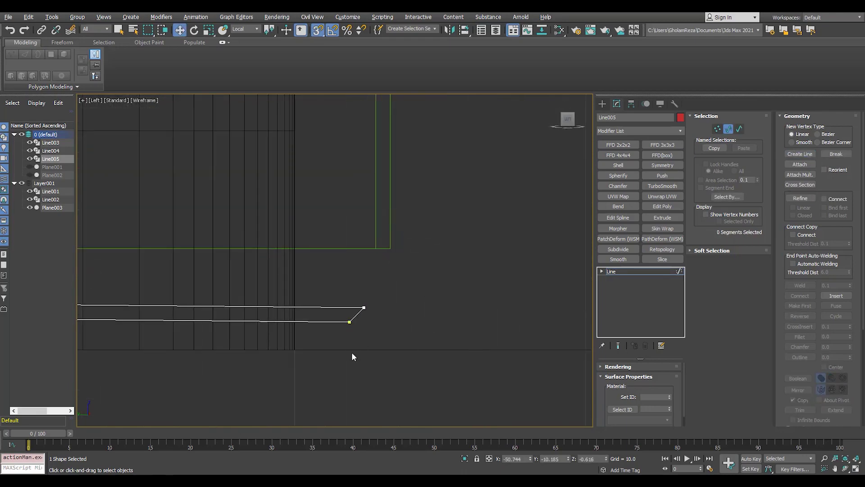
Connect Line005's two open end vertices to close the spline.
{"action": "key", "text": "1"}
{"action": "left_click_drag", "start_coordinate": [365, 351], "coordinate": [339, 326]}
{"action": "scroll", "coordinate": [335, 282], "scroll_direction": "down", "scroll_amount": 3}
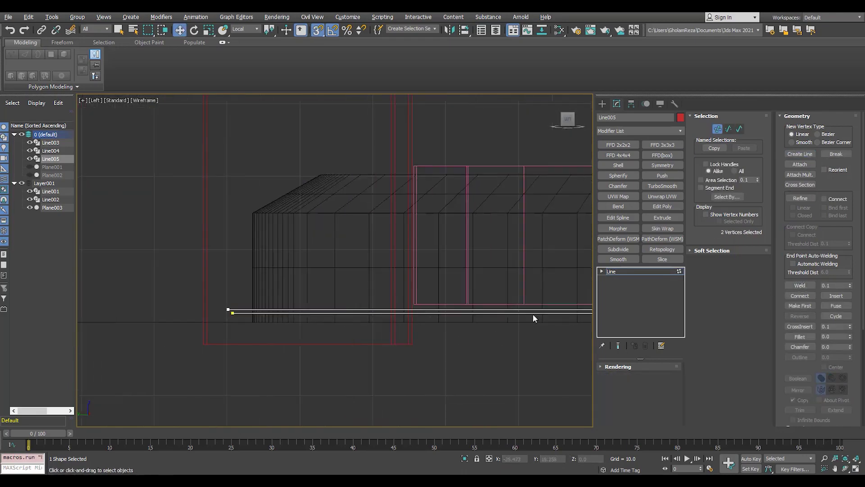
{"action": "scroll", "coordinate": [298, 297], "scroll_direction": "up", "scroll_amount": 4}
{"action": "left_click", "coordinate": [288, 291]}
{"action": "left_click", "coordinate": [306, 305]}
{"action": "left_click", "coordinate": [409, 250]}
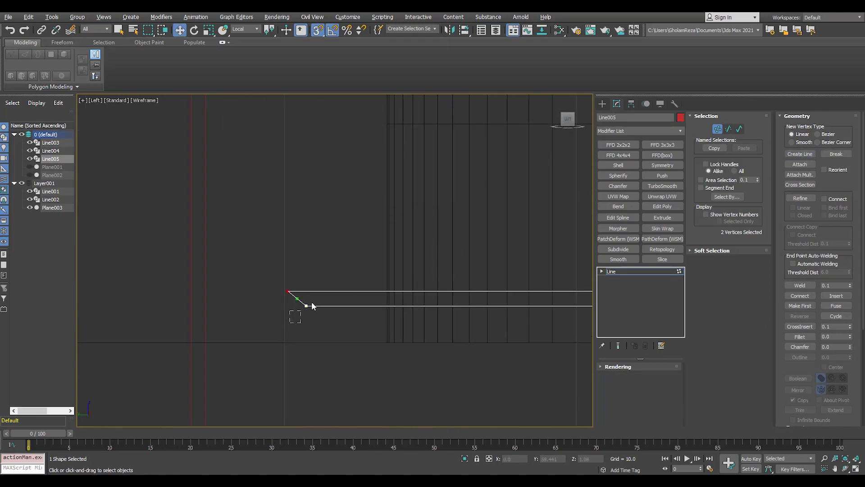
Extrude the closed Line005 by -71 into a red plate beneath the slab.
{"action": "key", "text": "p"}
{"action": "left_click", "coordinate": [662, 217]}
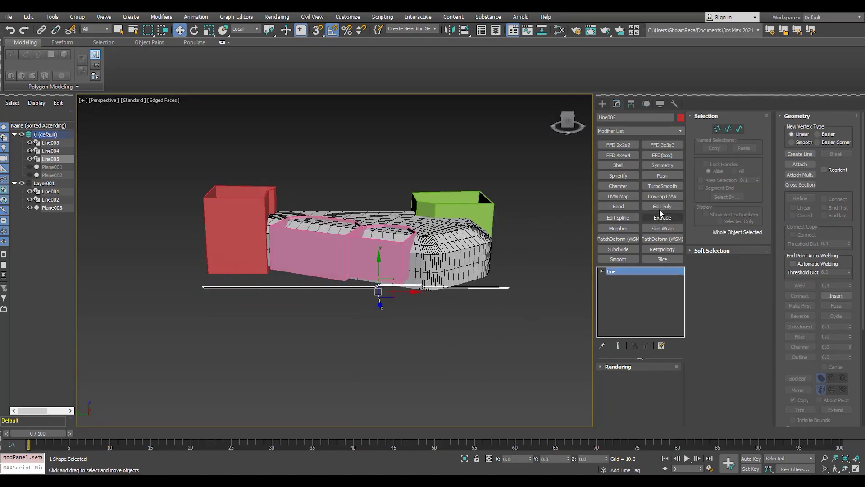
{"action": "mouse_move", "coordinate": [356, 291]}
{"action": "middle_mouse_down", "text": "alt"}
{"action": "mouse_move", "coordinate": [460, 277]}
{"action": "mouse_move", "coordinate": [433, 323]}
{"action": "middle_mouse_up", "text": "alt"}
{"action": "key", "text": "F4"}
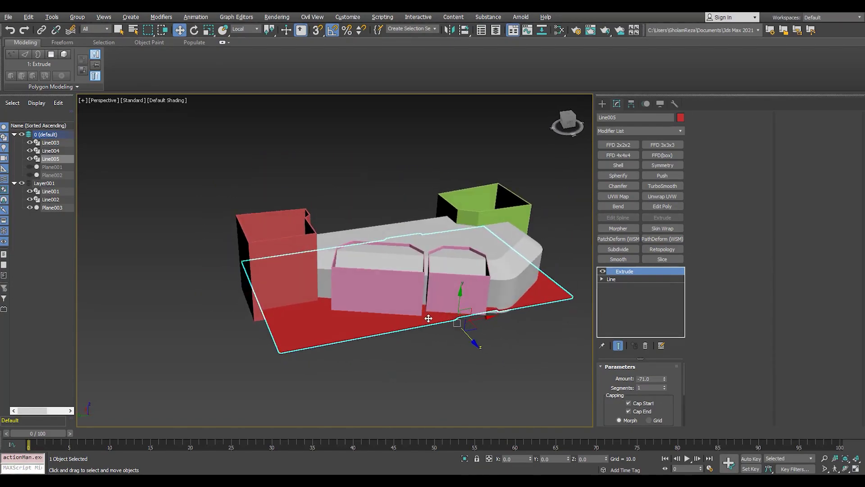
{"action": "key", "text": "F4"}
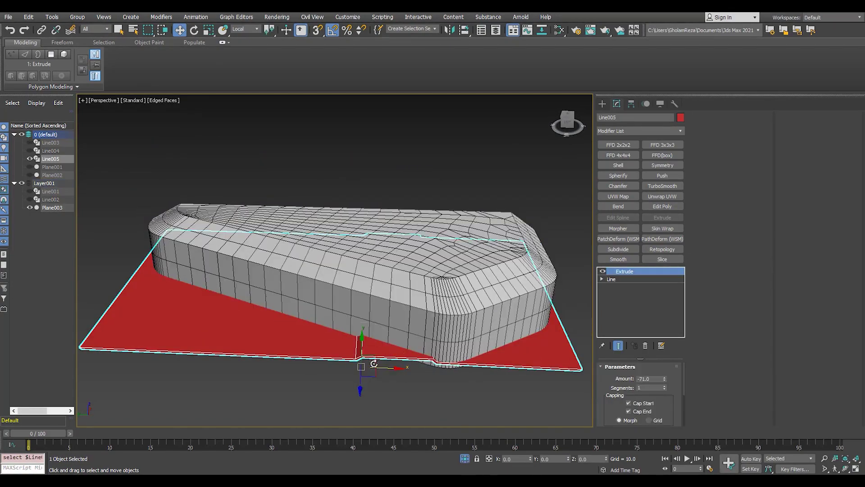
Hide the other objects and rotate the red plate −15° about the vertical axis.
{"action": "key", "text": "e"}
{"action": "left_click_drag", "start_coordinate": [356, 389], "coordinate": [375, 385]}
{"action": "key", "text": "alt+w"}
{"action": "key", "text": "alt+w"}
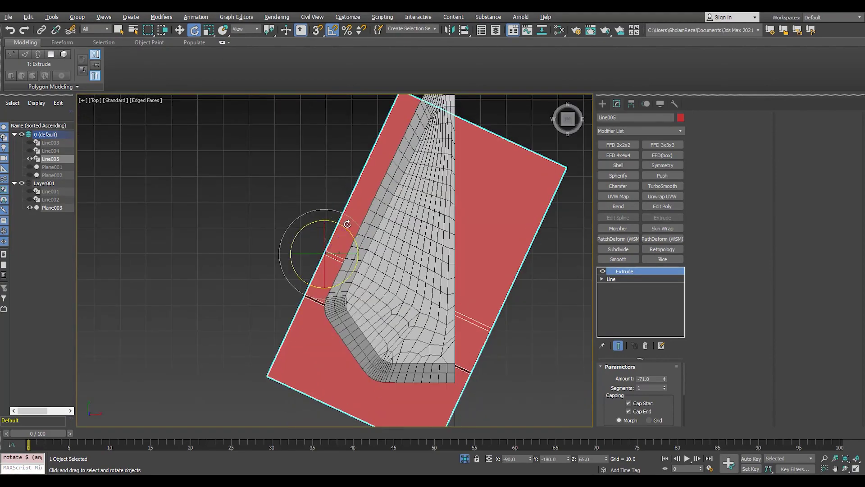
{"action": "key", "text": "w"}
{"action": "key", "text": "p"}
Inspect the plate from low perspective and Left views in wireframe and shaded display.
{"action": "mouse_move", "coordinate": [308, 252]}
{"action": "middle_mouse_down", "text": "alt"}
{"action": "mouse_move", "coordinate": [309, 293]}
{"action": "mouse_move", "coordinate": [343, 293]}
{"action": "middle_mouse_up", "text": "alt"}
{"action": "scroll", "coordinate": [308, 319], "scroll_direction": "up", "scroll_amount": 5}
{"action": "key", "text": "F3"}
{"action": "scroll", "coordinate": [308, 319], "scroll_direction": "down", "scroll_amount": 5}
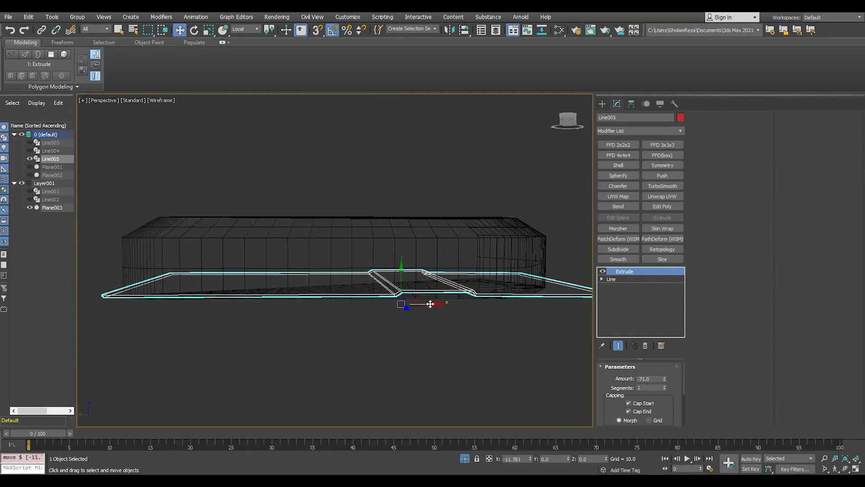
{"action": "key", "text": "l"}
{"action": "key", "text": "F3"}
{"action": "key", "text": "p"}
{"action": "middle_click_drag", "start_coordinate": [396, 371], "coordinate": [217, 294], "text": "alt"}
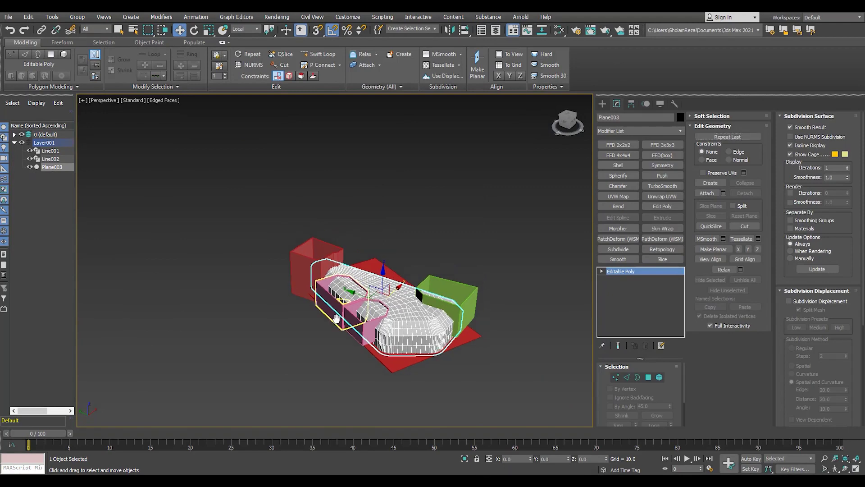
Unhide all objects, copy slab Plane003 as Plane004 and add TurboSmooth to it.
{"action": "left_click", "coordinate": [399, 335]}
{"action": "key", "text": "ctrl+v"}
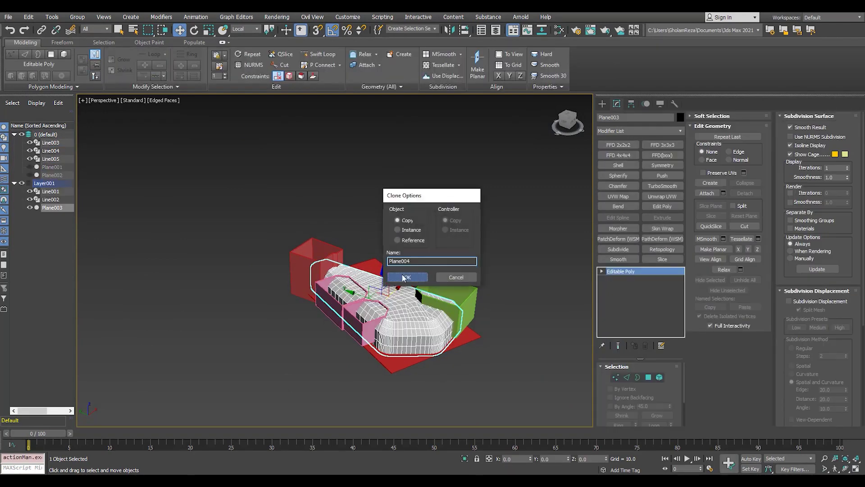
{"action": "key", "text": "Return"}
{"action": "scroll", "coordinate": [399, 335], "scroll_direction": "up", "scroll_amount": 5}
{"action": "left_click", "coordinate": [662, 186]}
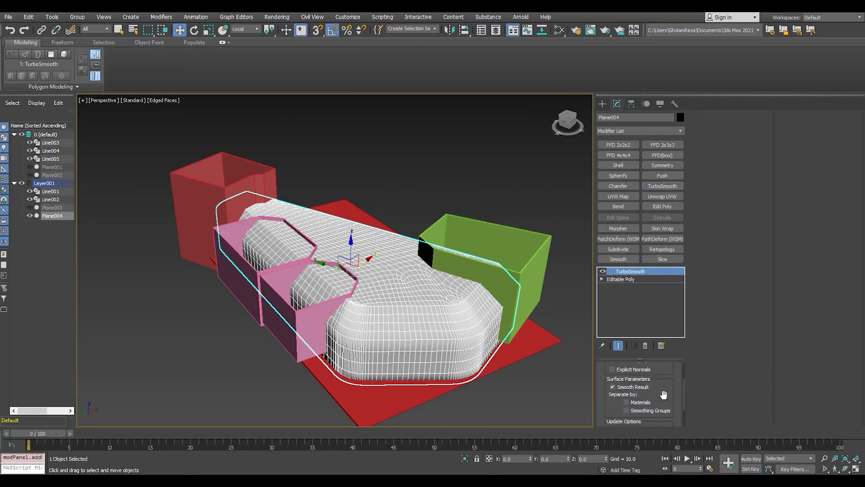
{"action": "scroll", "coordinate": [364, 332], "scroll_direction": "up", "scroll_amount": 2}
Select the green Line001 box and edit its vertices in Top view.
{"action": "left_click", "coordinate": [365, 333]}
{"action": "scroll", "coordinate": [365, 333], "scroll_direction": "down", "scroll_amount": 3}
{"action": "middle_click_drag", "start_coordinate": [365, 333], "coordinate": [315, 270], "text": "alt"}
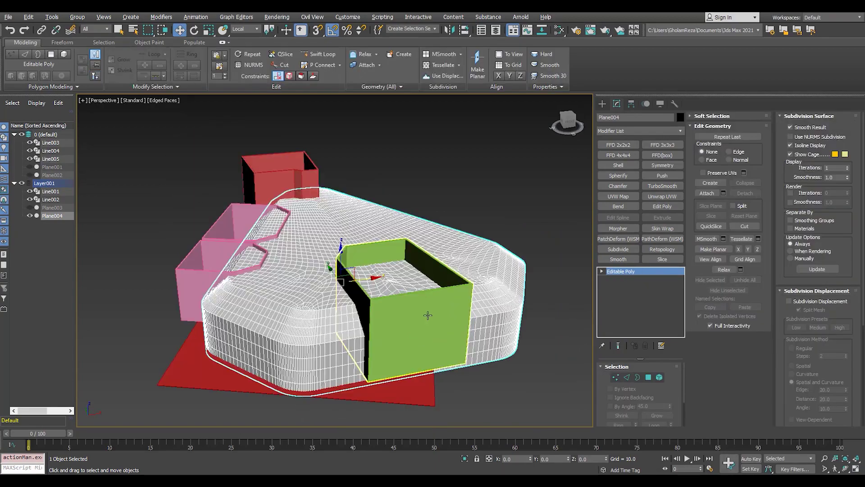
{"action": "key", "text": "t"}
{"action": "key", "text": "1"}
{"action": "scroll", "coordinate": [270, 378], "scroll_direction": "up", "scroll_amount": 2}
{"action": "scroll", "coordinate": [402, 367], "scroll_direction": "up", "scroll_amount": 2}
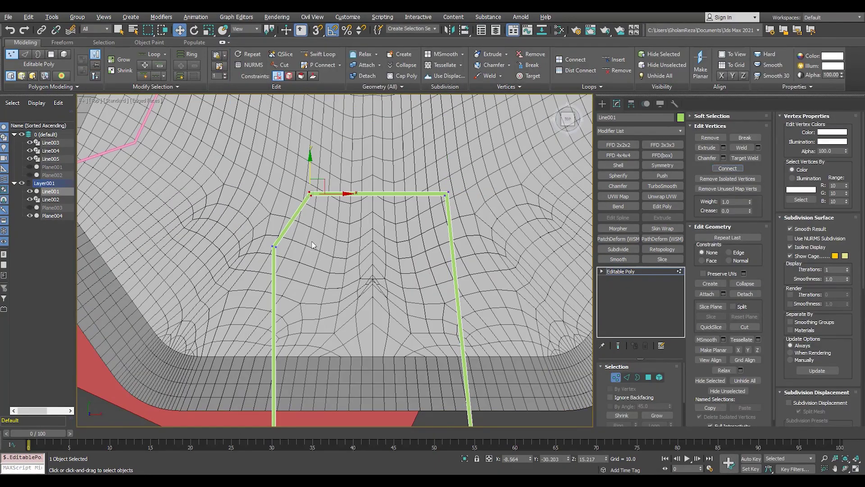
Enable Separate by Smoothing Groups in Line001's TurboSmooth.
{"action": "scroll", "coordinate": [313, 244], "scroll_direction": "down", "scroll_amount": 2}
{"action": "left_click", "coordinate": [662, 186]}
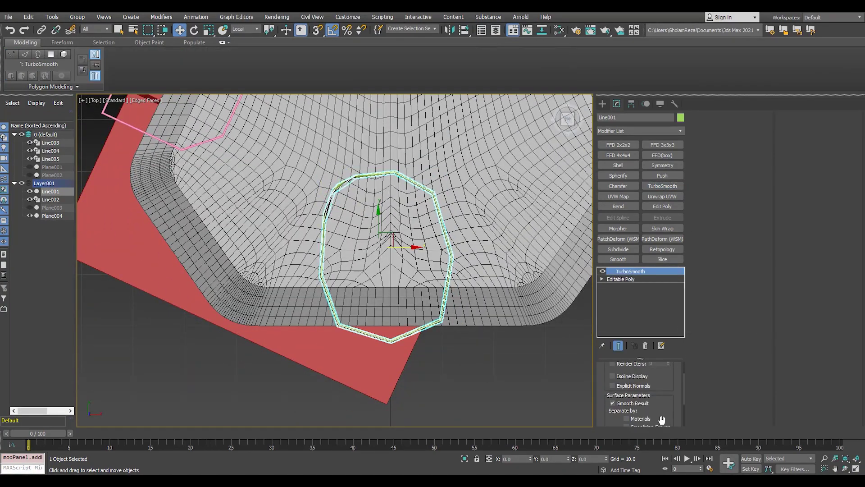
{"action": "left_click", "coordinate": [661, 423]}
{"action": "left_click_drag", "start_coordinate": [662, 423], "coordinate": [672, 377]}
{"action": "left_click", "coordinate": [626, 279]}
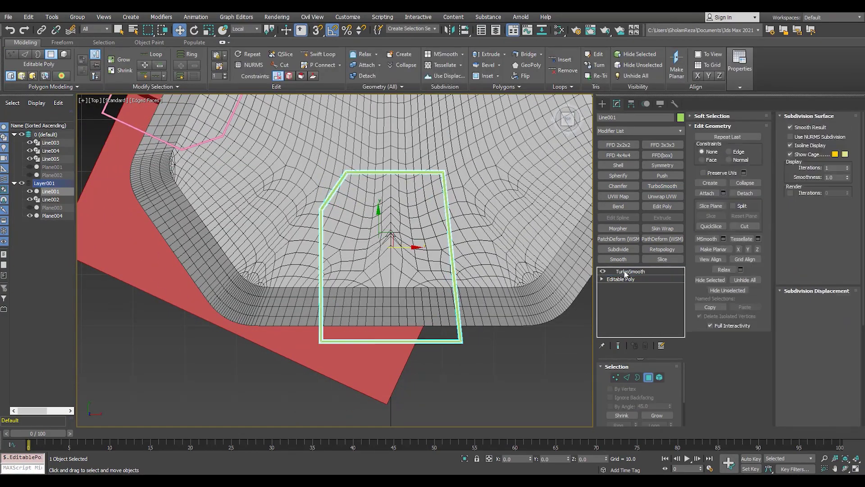
Select all the box's faces and apply Auto Smooth at 45.
{"action": "key", "text": "p"}
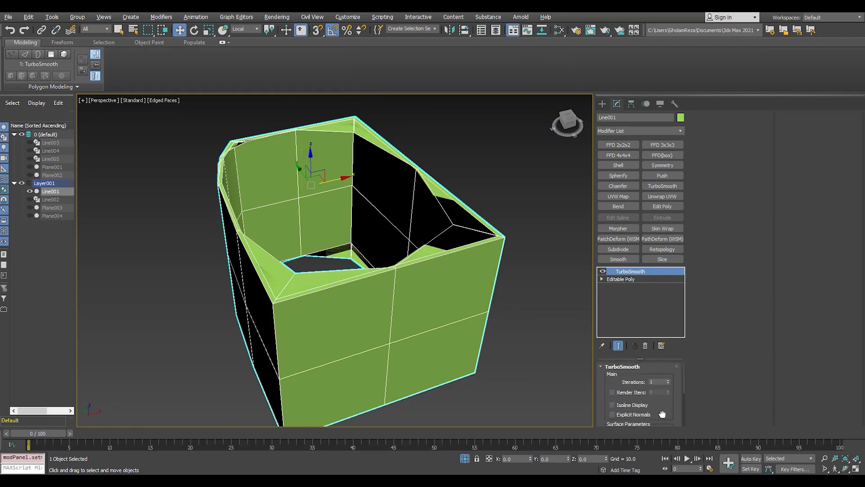
{"action": "left_click", "coordinate": [329, 162]}
{"action": "middle_click_drag", "start_coordinate": [329, 162], "coordinate": [330, 257], "text": "alt"}
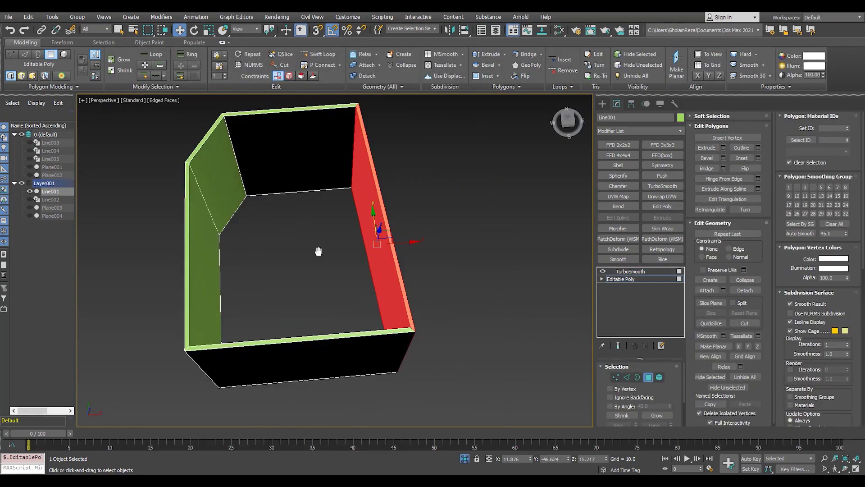
{"action": "key", "text": "ctrl+a"}
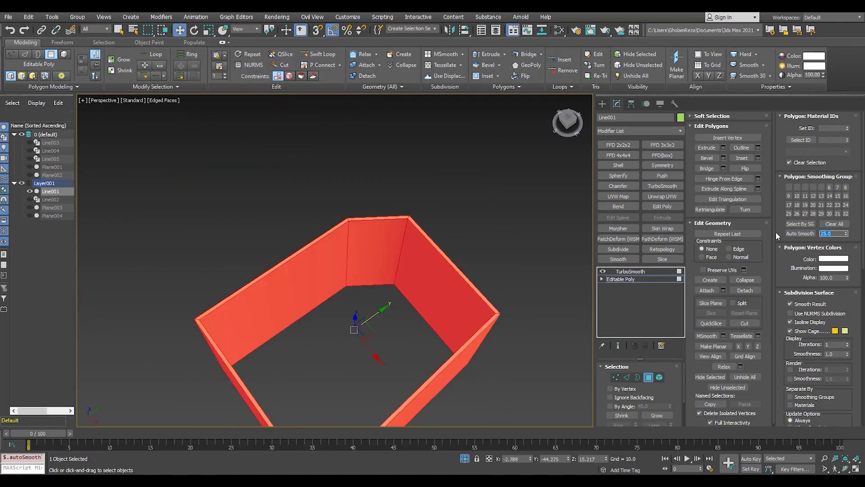
{"action": "left_click", "coordinate": [640, 271]}
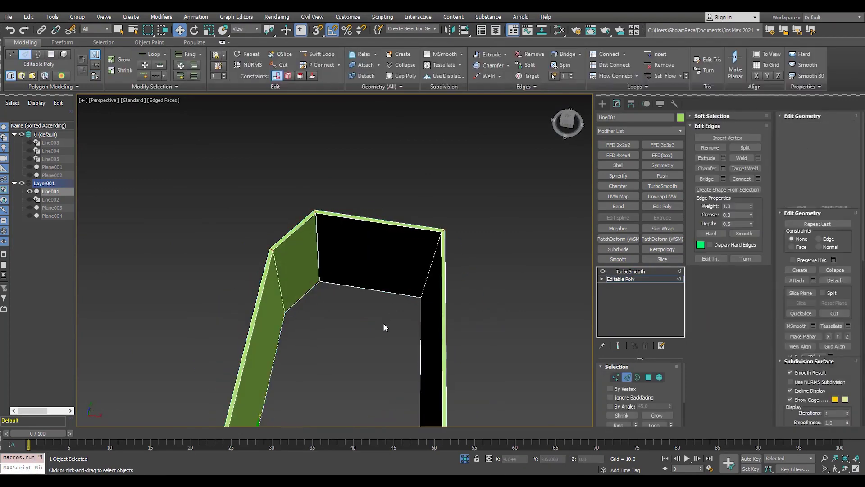
{"action": "key", "text": "ctrl+a"}
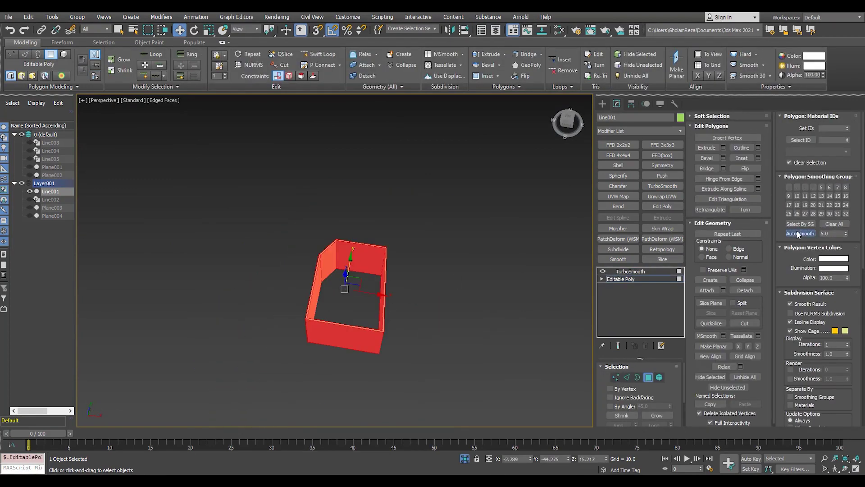
{"action": "left_click", "coordinate": [639, 272]}
{"action": "left_click", "coordinate": [614, 278]}
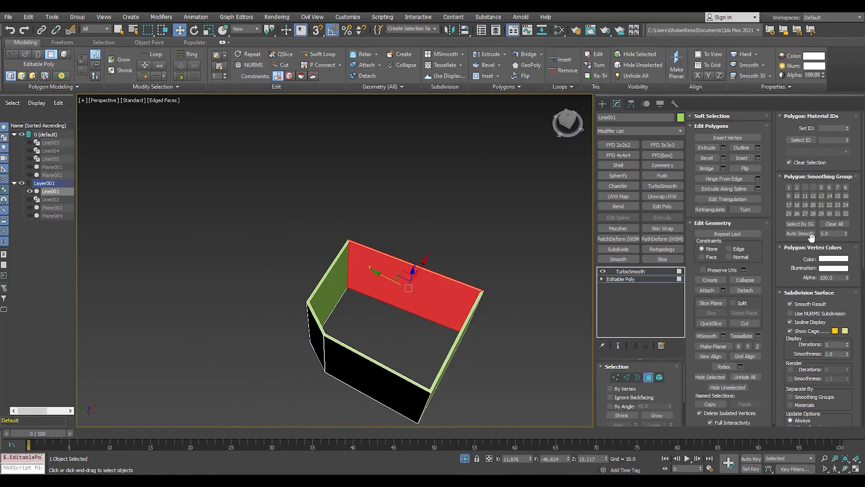
{"action": "type", "text": "45"}
{"action": "key", "text": "Return"}
{"action": "left_click", "coordinate": [800, 233]}
{"action": "middle_click_drag", "start_coordinate": [316, 203], "coordinate": [350, 183], "text": "alt"}
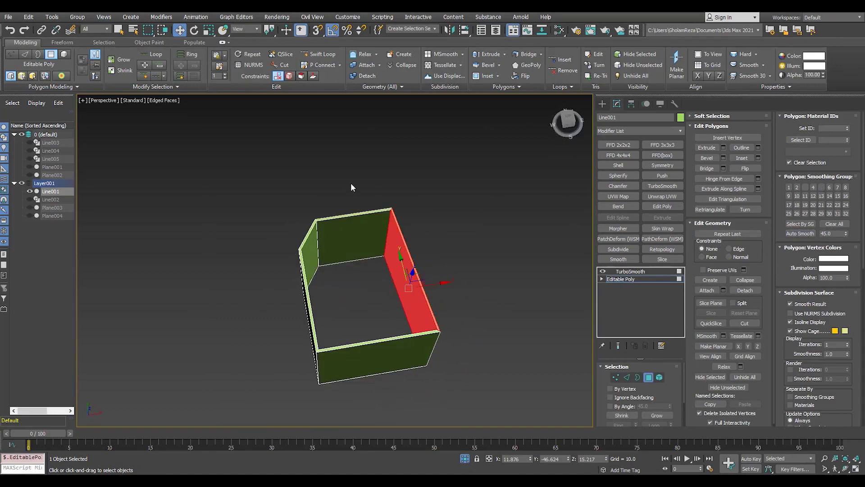
{"action": "mouse_move", "coordinate": [315, 234]}
{"action": "middle_mouse_down", "text": "alt"}
{"action": "mouse_move", "coordinate": [285, 234]}
{"action": "mouse_move", "coordinate": [291, 274]}
{"action": "mouse_move", "coordinate": [398, 237]}
{"action": "mouse_move", "coordinate": [361, 179]}
{"action": "mouse_move", "coordinate": [378, 190]}
{"action": "middle_mouse_up", "text": "alt"}
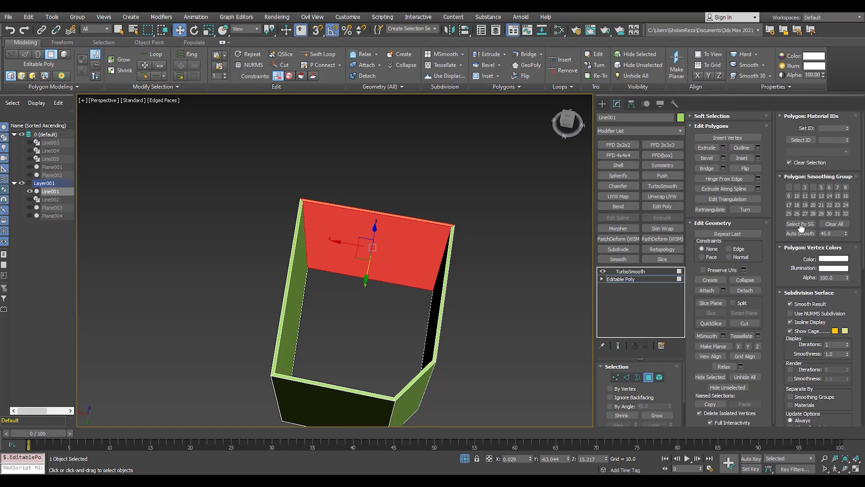
Connect the selected wall edges to add a new edge loop.
{"action": "left_click", "coordinate": [630, 279]}
{"action": "middle_click_drag", "start_coordinate": [241, 229], "coordinate": [535, 301], "text": "alt"}
{"action": "key", "text": "2"}
{"action": "scroll", "coordinate": [373, 364], "scroll_direction": "down", "scroll_amount": 3}
{"action": "key", "text": "F3"}
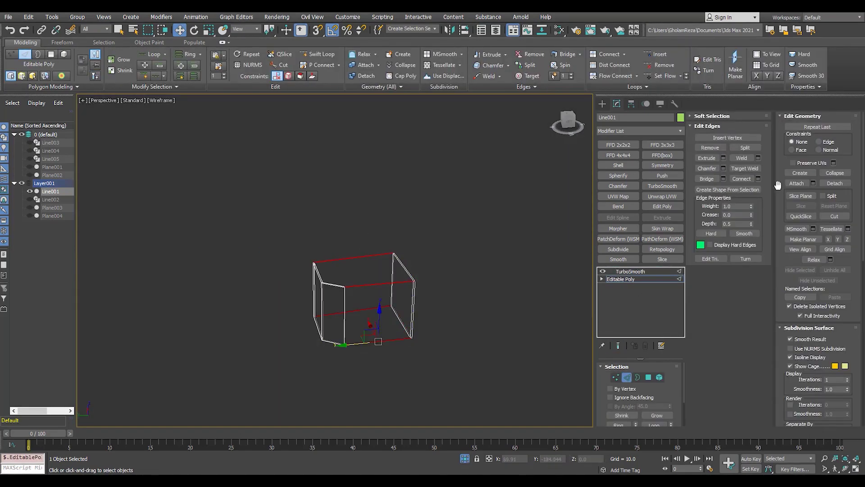
{"action": "left_click", "coordinate": [758, 179]}
{"action": "left_click", "coordinate": [339, 305]}
Connect edges again with three new edges, then review the shaded TurboSmooth result.
{"action": "middle_click_drag", "start_coordinate": [339, 305], "coordinate": [385, 407], "text": "alt"}
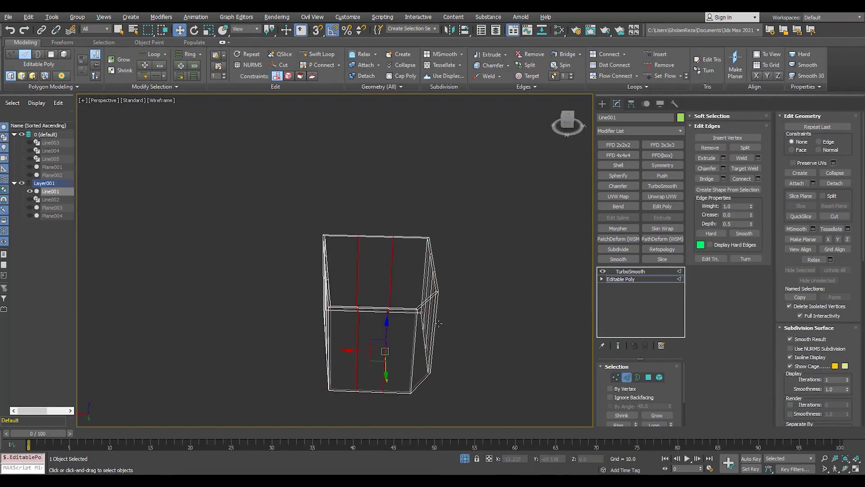
{"action": "middle_click_drag", "start_coordinate": [439, 323], "coordinate": [518, 316], "text": "alt"}
{"action": "left_click", "coordinate": [758, 179]}
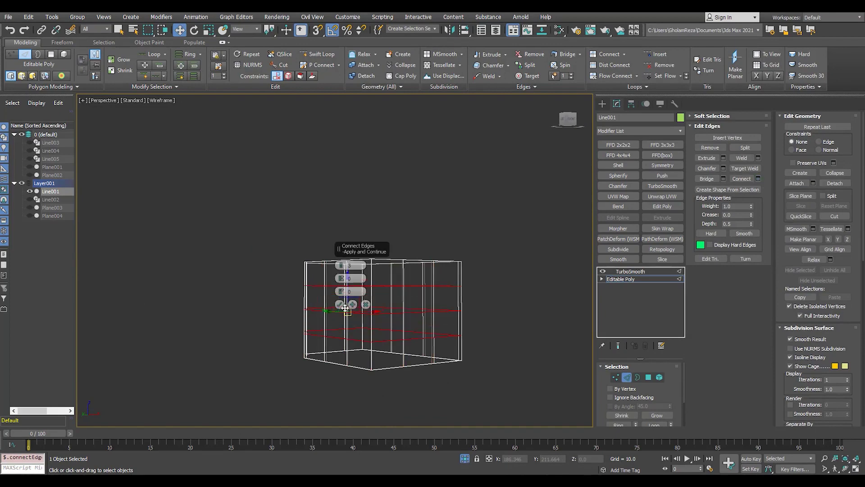
{"action": "left_click", "coordinate": [339, 305]}
{"action": "key", "text": "F3"}
{"action": "left_click", "coordinate": [630, 271]}
{"action": "scroll", "coordinate": [384, 293], "scroll_direction": "up", "scroll_amount": 3}
{"action": "middle_click_drag", "start_coordinate": [384, 293], "coordinate": [384, 319], "text": "alt"}
Subtract the green Line001 box from the Plane004 slab with a ProBoolean.
{"action": "scroll", "coordinate": [384, 320], "scroll_direction": "down", "scroll_amount": 4}
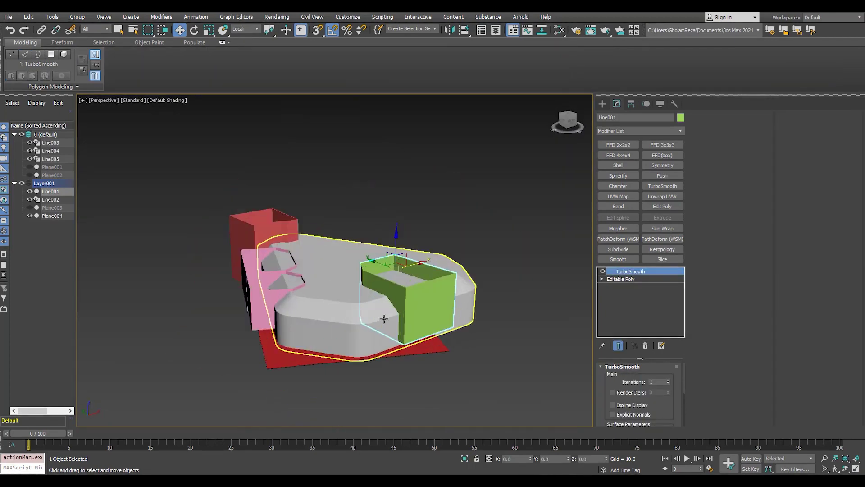
{"action": "left_click", "coordinate": [602, 104]}
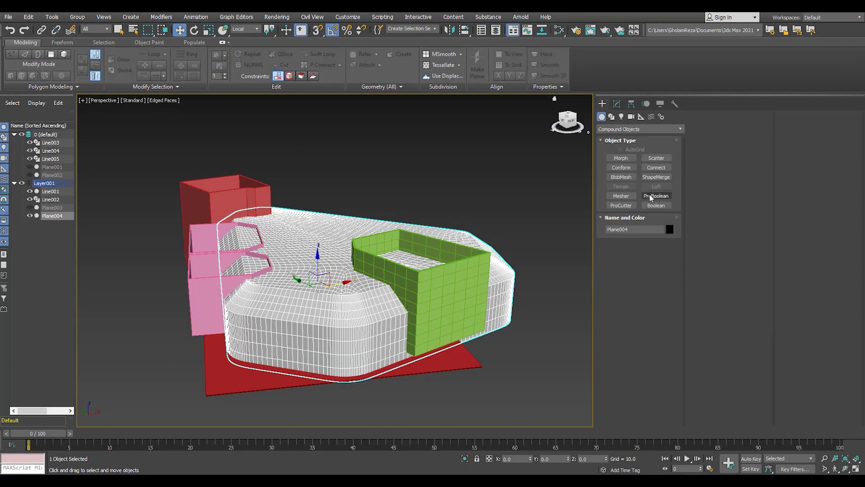
{"action": "left_click", "coordinate": [656, 195]}
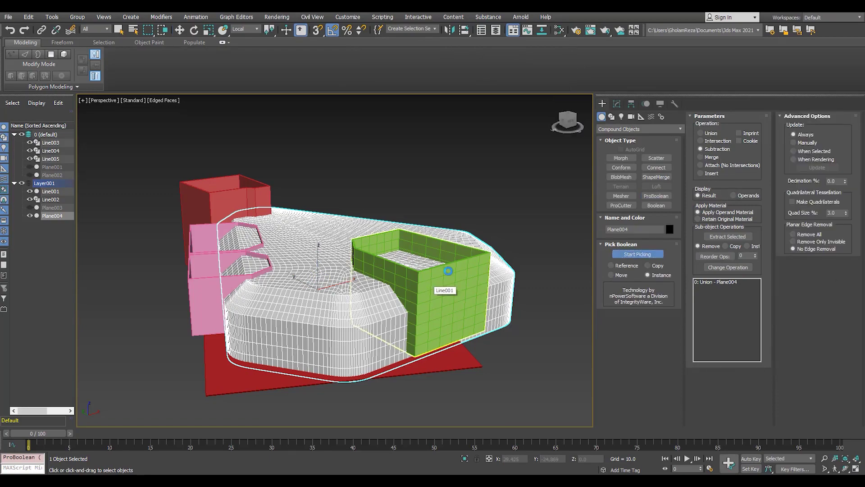
{"action": "left_click", "coordinate": [448, 271]}
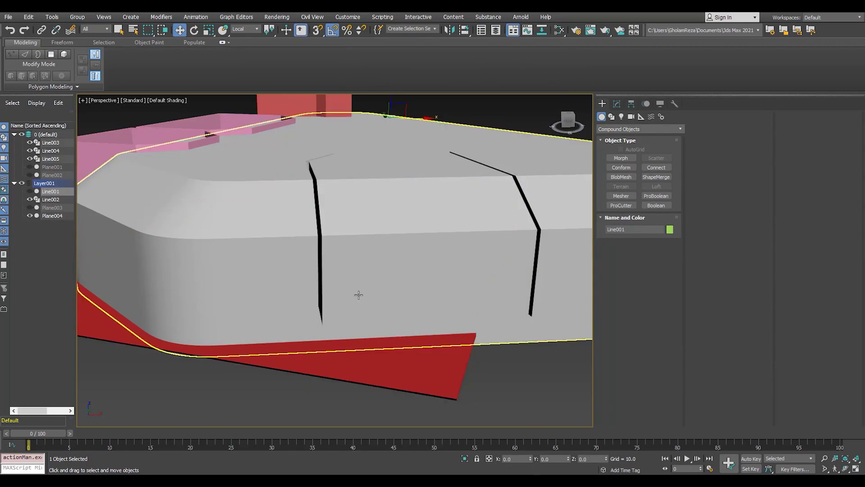
Look down on the grooved slab, toggling edged-faces display to inspect the cut.
{"action": "mouse_move", "coordinate": [358, 295]}
{"action": "middle_mouse_down", "text": "alt"}
{"action": "mouse_move", "coordinate": [380, 277]}
{"action": "mouse_move", "coordinate": [395, 313]}
{"action": "mouse_move", "coordinate": [379, 268]}
{"action": "mouse_move", "coordinate": [342, 307]}
{"action": "mouse_move", "coordinate": [351, 252]}
{"action": "mouse_move", "coordinate": [369, 270]}
{"action": "middle_mouse_up", "text": "alt"}
{"action": "key", "text": "F4"}
{"action": "scroll", "coordinate": [379, 268], "scroll_direction": "down", "scroll_amount": 5}
{"action": "scroll", "coordinate": [342, 307], "scroll_direction": "up", "scroll_amount": 4}
{"action": "scroll", "coordinate": [337, 318], "scroll_direction": "up", "scroll_amount": 2}
{"action": "scroll", "coordinate": [338, 318], "scroll_direction": "down", "scroll_amount": 5}
{"action": "key", "text": "F4"}
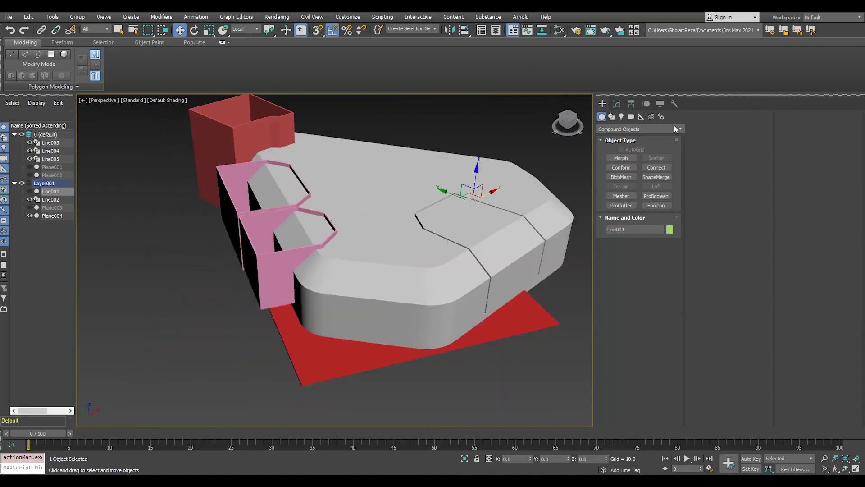
{"action": "key", "text": "F4"}
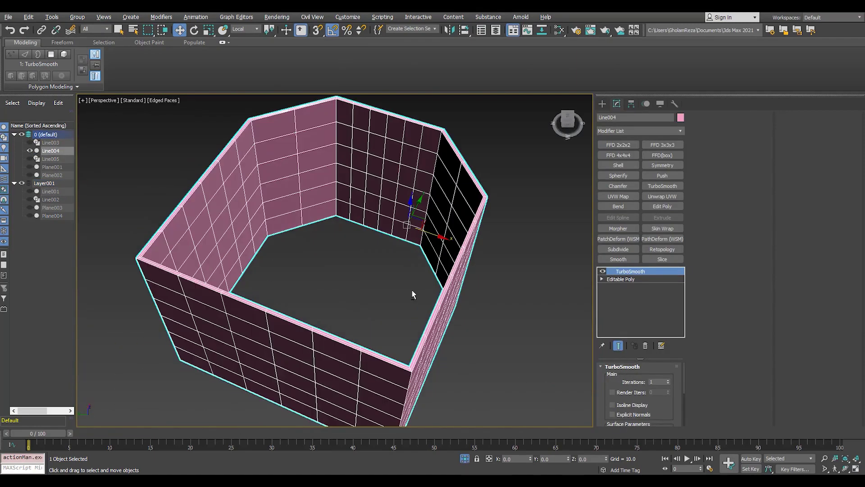
Cap the open bottom border of the pink Line004 walls.
{"action": "left_click", "coordinate": [631, 279]}
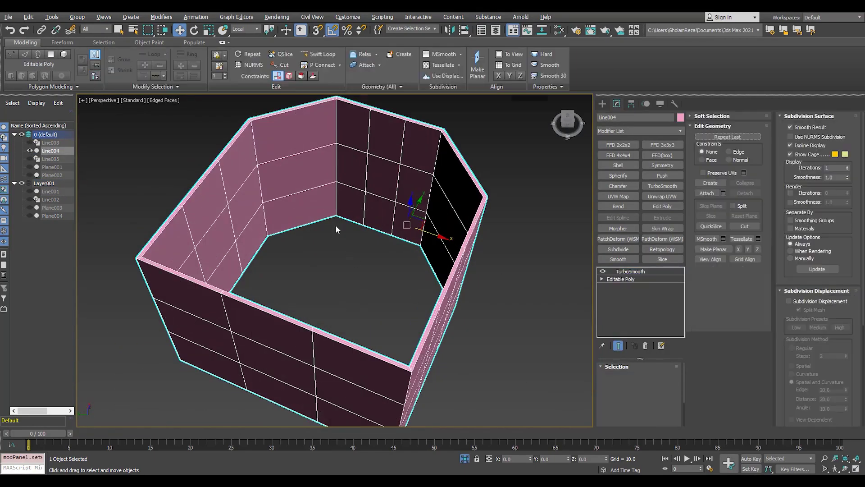
{"action": "scroll", "coordinate": [335, 225], "scroll_direction": "up", "scroll_amount": 5}
{"action": "key", "text": "3"}
{"action": "left_click", "coordinate": [342, 213]}
{"action": "key", "text": "alt+p"}
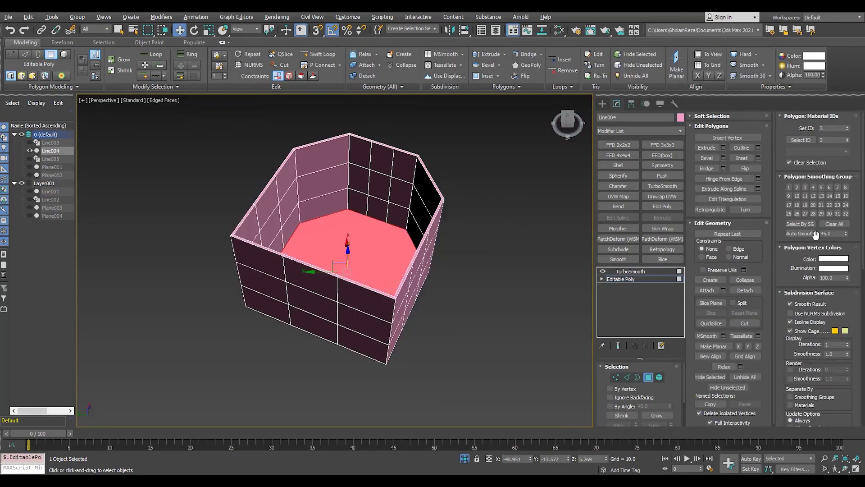
{"action": "left_click", "coordinate": [620, 279]}
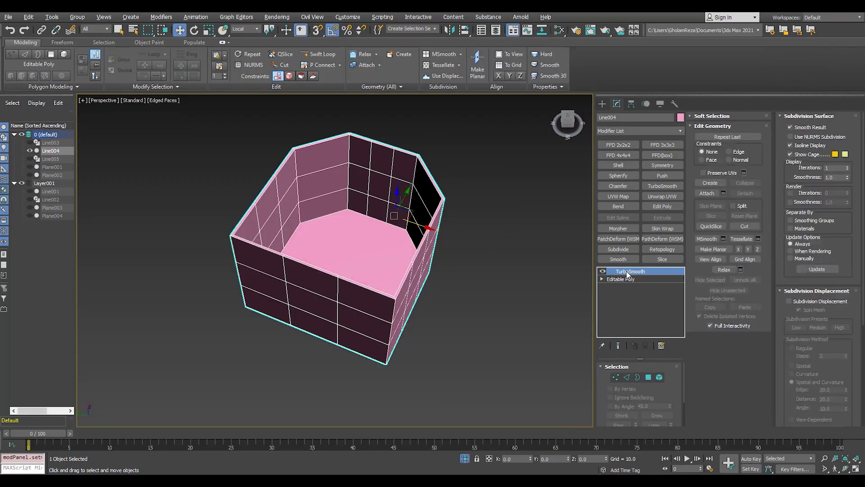
Add edge loops across the box floor and select the lower row of wall vertices.
{"action": "middle_click_drag", "start_coordinate": [357, 234], "coordinate": [356, 197], "text": "alt"}
{"action": "scroll", "coordinate": [357, 197], "scroll_direction": "up", "scroll_amount": 4}
{"action": "key", "text": "F3"}
{"action": "key", "text": "1"}
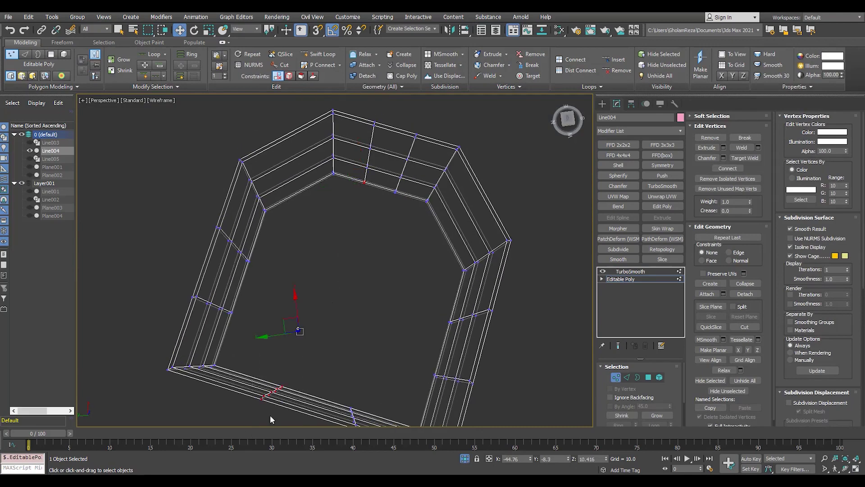
{"action": "middle_click_drag", "start_coordinate": [396, 254], "coordinate": [291, 330], "text": "alt"}
{"action": "key", "text": "2"}
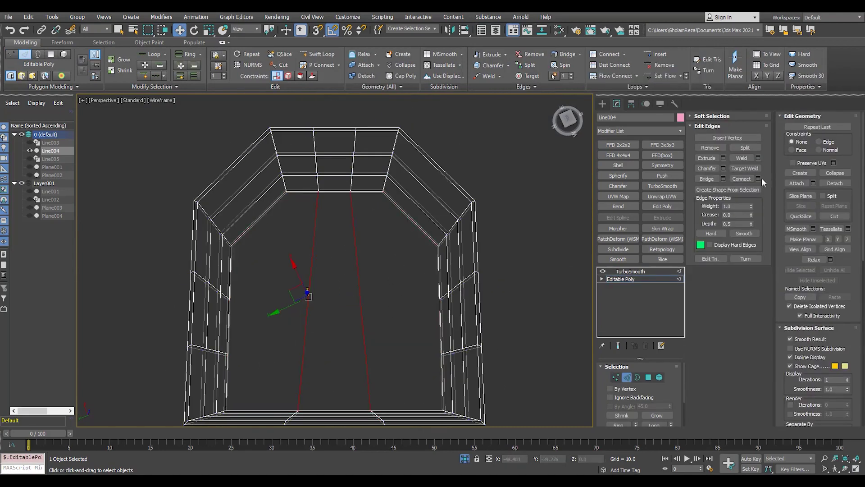
{"action": "left_click", "coordinate": [340, 304]}
{"action": "key", "text": "1"}
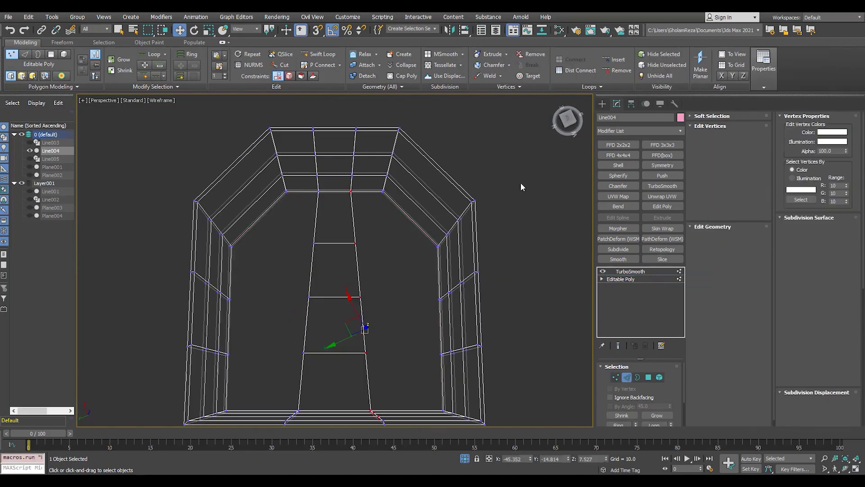
{"action": "left_click_drag", "start_coordinate": [379, 224], "coordinate": [228, 271]}
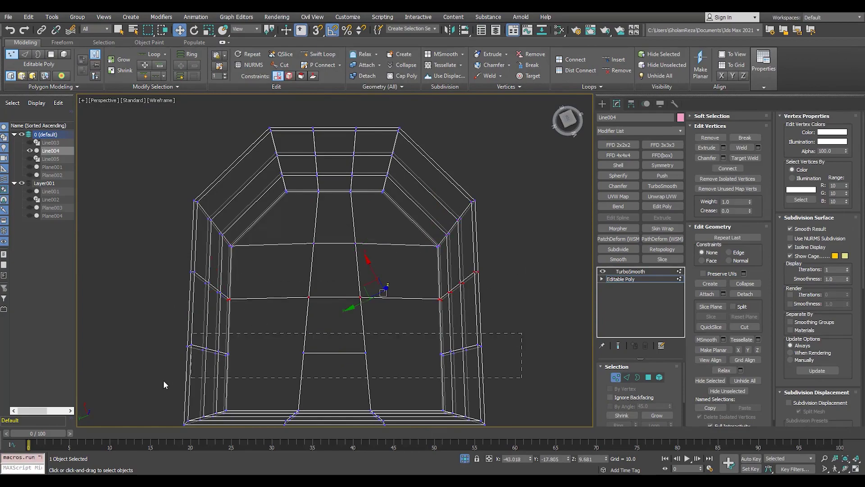
{"action": "key", "text": "F3"}
Check the TurboSmooth result and cap the cutter's open bottom border again.
{"action": "left_click", "coordinate": [630, 271]}
{"action": "mouse_move", "coordinate": [360, 270]}
{"action": "middle_mouse_down", "text": "alt"}
{"action": "mouse_move", "coordinate": [464, 459]}
{"action": "mouse_move", "coordinate": [404, 201]}
{"action": "middle_mouse_up", "text": "alt"}
{"action": "key", "text": "3"}
{"action": "scroll", "coordinate": [429, 266], "scroll_direction": "up", "scroll_amount": 3}
{"action": "left_click", "coordinate": [450, 267]}
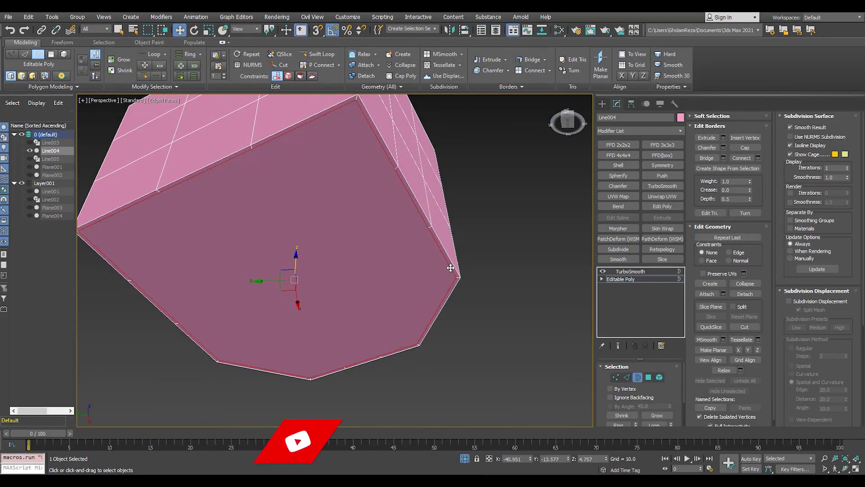
{"action": "key", "text": "alt+p"}
Connect the selected cutter edges with new edges, then return to the TurboSmooth result.
{"action": "key", "text": "1"}
{"action": "key", "text": "F3"}
{"action": "mouse_move", "coordinate": [425, 253]}
{"action": "middle_mouse_down", "text": "alt"}
{"action": "mouse_move", "coordinate": [311, 343]}
{"action": "mouse_move", "coordinate": [329, 357]}
{"action": "mouse_move", "coordinate": [271, 245]}
{"action": "mouse_move", "coordinate": [241, 226]}
{"action": "middle_mouse_up", "text": "alt"}
{"action": "key", "text": "F3"}
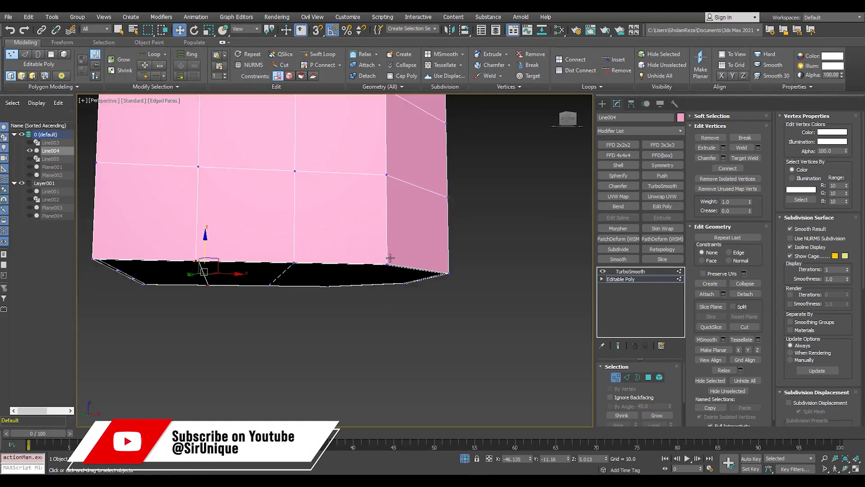
{"action": "key", "text": "F3"}
{"action": "key", "text": "F3"}
{"action": "middle_click_drag", "start_coordinate": [329, 219], "coordinate": [313, 199], "text": "alt"}
{"action": "key", "text": "2"}
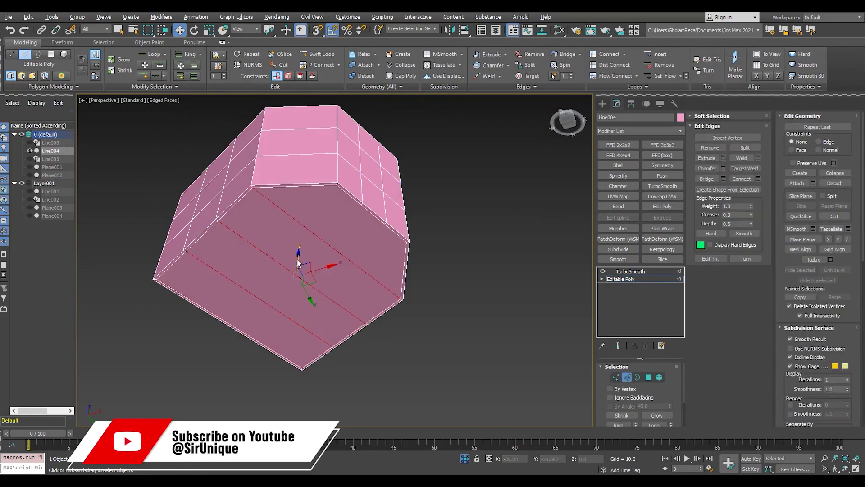
{"action": "left_click", "coordinate": [758, 178]}
{"action": "left_click", "coordinate": [355, 315]}
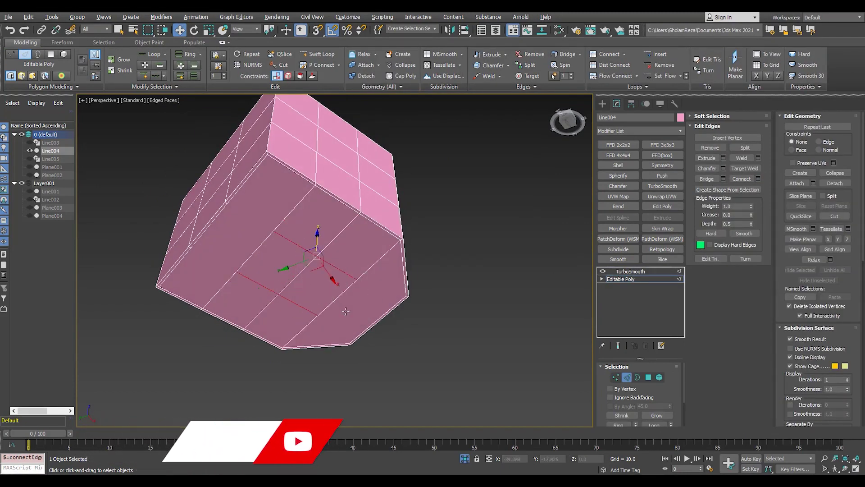
{"action": "key", "text": "1"}
{"action": "scroll", "coordinate": [346, 260], "scroll_direction": "up", "scroll_amount": 3}
{"action": "middle_click_drag", "start_coordinate": [144, 280], "coordinate": [264, 271], "text": "alt"}
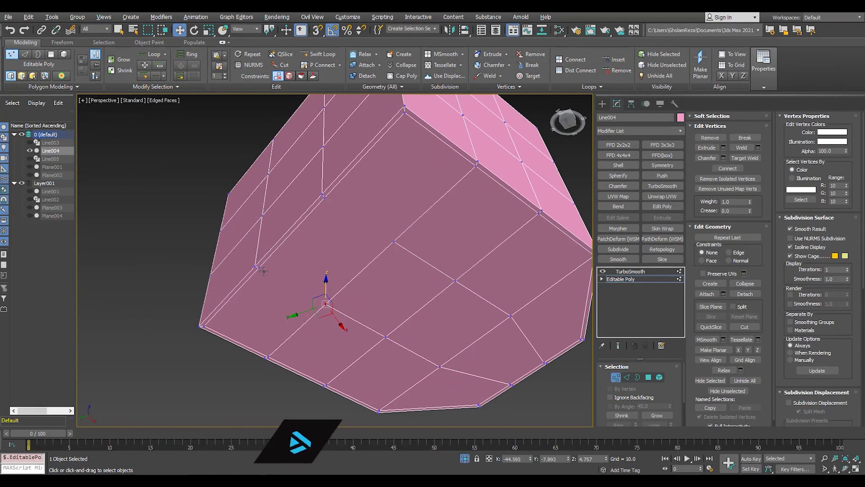
{"action": "left_click", "coordinate": [631, 271]}
Exit isolation and hide the pink Line004 cutter.
{"action": "key", "text": "alt+q"}
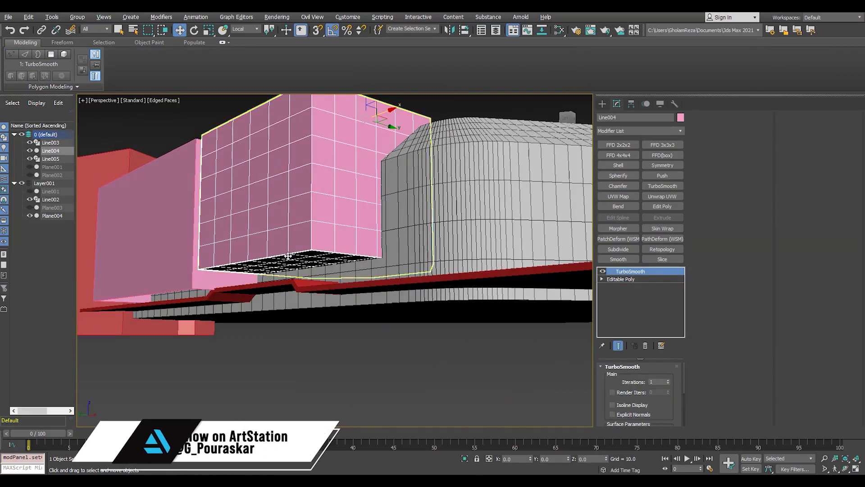
{"action": "scroll", "coordinate": [348, 245], "scroll_direction": "up", "scroll_amount": 3}
{"action": "mouse_move", "coordinate": [411, 251]}
{"action": "middle_mouse_down", "text": "alt"}
{"action": "mouse_move", "coordinate": [293, 198]}
{"action": "mouse_move", "coordinate": [315, 354]}
{"action": "mouse_move", "coordinate": [462, 249]}
{"action": "mouse_move", "coordinate": [389, 300]}
{"action": "middle_mouse_up", "text": "alt"}
{"action": "left_click", "coordinate": [620, 279]}
{"action": "key", "text": "F3"}
{"action": "scroll", "coordinate": [318, 245], "scroll_direction": "down", "scroll_amount": 3}
{"action": "key", "text": "F3"}
Select the grey slab carrying the ProBoolean cuts, shown with edged faces.
{"action": "left_click", "coordinate": [441, 270]}
{"action": "scroll", "coordinate": [441, 270], "scroll_direction": "down", "scroll_amount": 3}
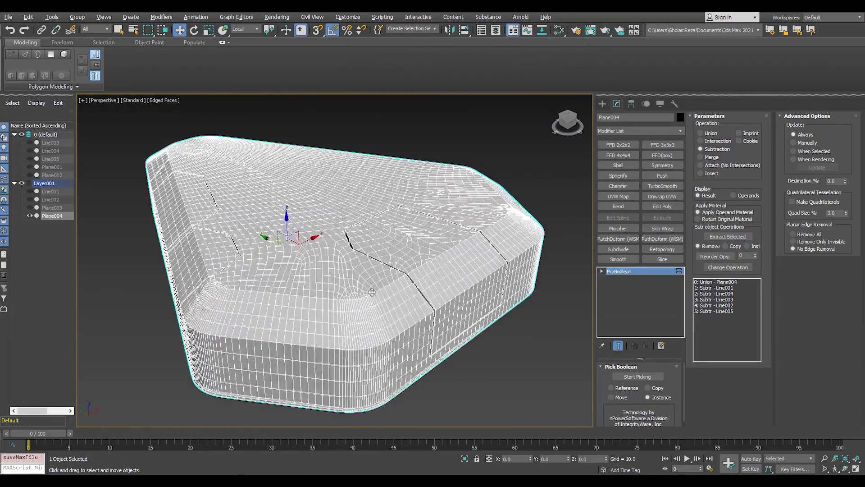
{"action": "scroll", "coordinate": [389, 299], "scroll_direction": "up", "scroll_amount": 5}
{"action": "scroll", "coordinate": [390, 299], "scroll_direction": "down", "scroll_amount": 5}
{"action": "key", "text": "F4"}
Start a Standard Primitives Box in the Front viewport.
{"action": "left_click", "coordinate": [602, 103]}
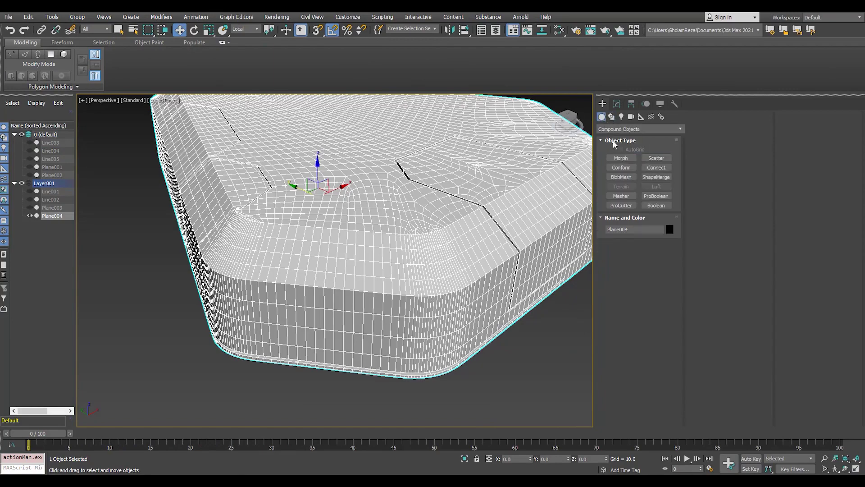
{"action": "left_click", "coordinate": [640, 128]}
{"action": "left_click", "coordinate": [622, 136]}
{"action": "left_click", "coordinate": [621, 158]}
{"action": "key", "text": "f"}
{"action": "scroll", "coordinate": [298, 197], "scroll_direction": "up", "scroll_amount": 5}
Draw a new red box in the Front view and zoom to it in Perspective.
{"action": "scroll", "coordinate": [299, 197], "scroll_direction": "up", "scroll_amount": 3}
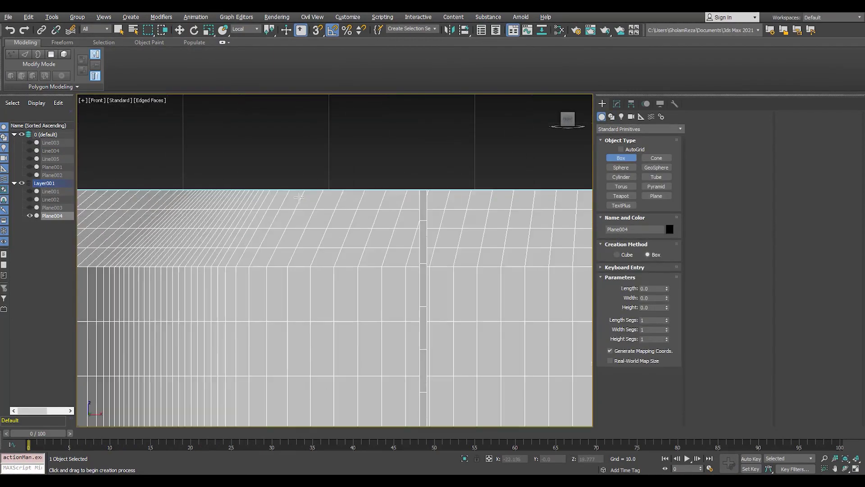
{"action": "left_click_drag", "start_coordinate": [305, 176], "coordinate": [392, 211]}
{"action": "left_click", "coordinate": [410, 169]}
{"action": "key", "text": "p"}
{"action": "key", "text": "w"}
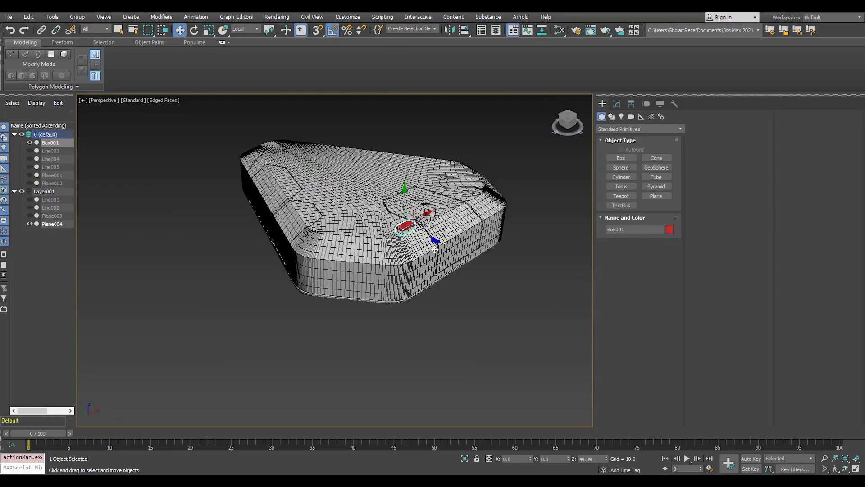
{"action": "key", "text": "z"}
{"action": "scroll", "coordinate": [379, 262], "scroll_direction": "up", "scroll_amount": 2}
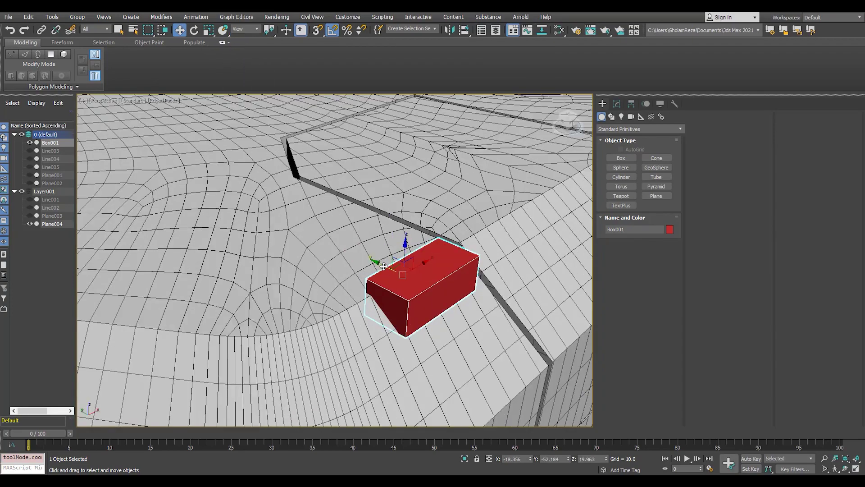
{"action": "middle_click_drag", "start_coordinate": [377, 264], "coordinate": [343, 235], "text": "alt"}
Move the box toward the slab's edge and make its height extend downward.
{"action": "left_click", "coordinate": [617, 104]}
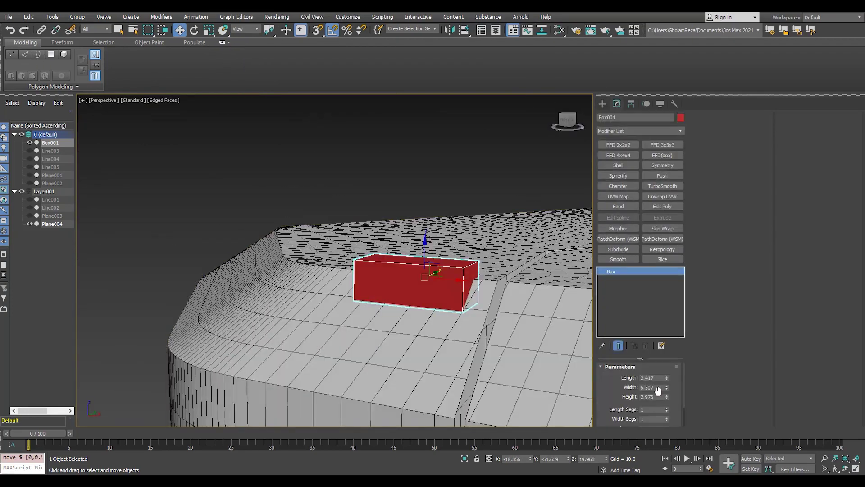
{"action": "type", "text": "2.5"}
{"action": "mouse_move", "coordinate": [559, 373]}
{"action": "middle_mouse_down", "text": "alt"}
{"action": "mouse_move", "coordinate": [495, 325]}
{"action": "mouse_move", "coordinate": [398, 290]}
{"action": "middle_mouse_up", "text": "alt"}
{"action": "left_click_drag", "start_coordinate": [398, 289], "coordinate": [390, 298]}
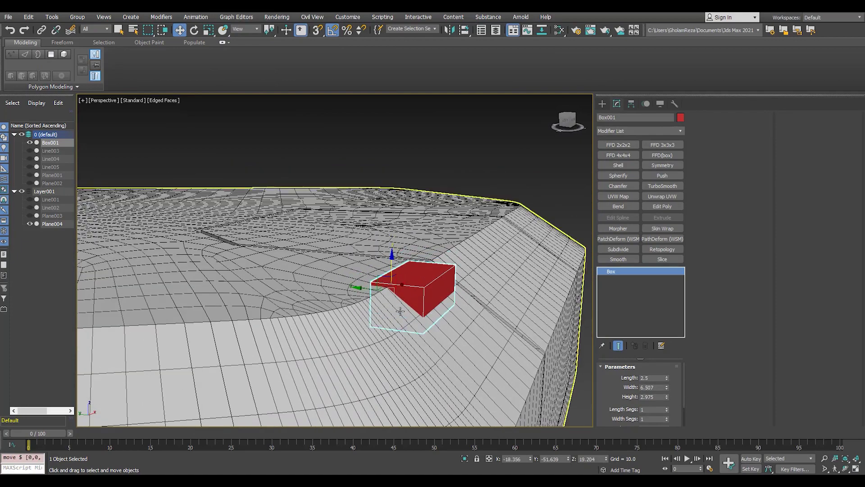
{"action": "left_click_drag", "start_coordinate": [667, 396], "coordinate": [669, 47]}
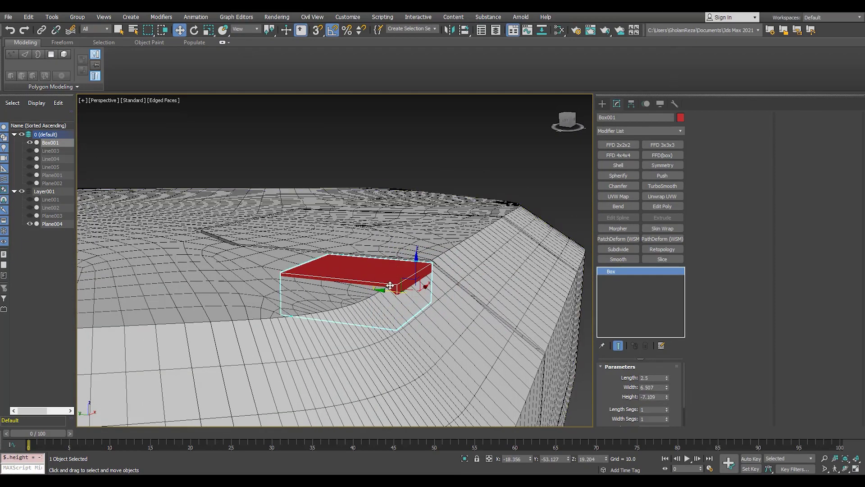
{"action": "left_click_drag", "start_coordinate": [390, 286], "coordinate": [429, 314]}
Snap the box onto the slab, set its length to about 3, and convert it to Editable Poly.
{"action": "middle_click_drag", "start_coordinate": [423, 322], "coordinate": [720, 398], "text": "alt"}
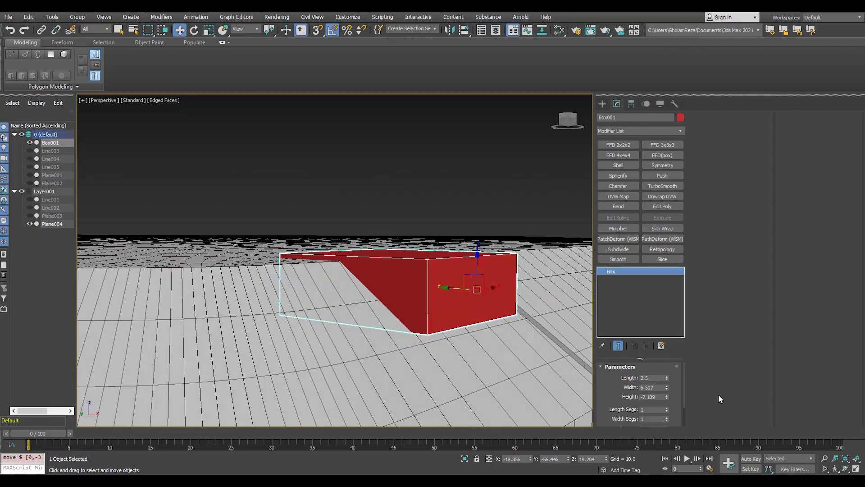
{"action": "key", "text": "s"}
{"action": "left_click_drag", "start_coordinate": [478, 259], "coordinate": [433, 341]}
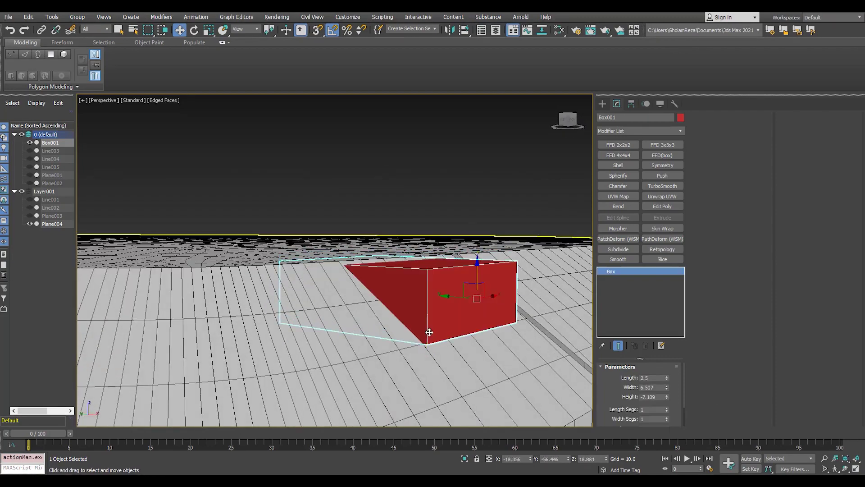
{"action": "key", "text": "s"}
{"action": "key", "text": "shift+z"}
{"action": "left_click_drag", "start_coordinate": [668, 387], "coordinate": [668, 383]}
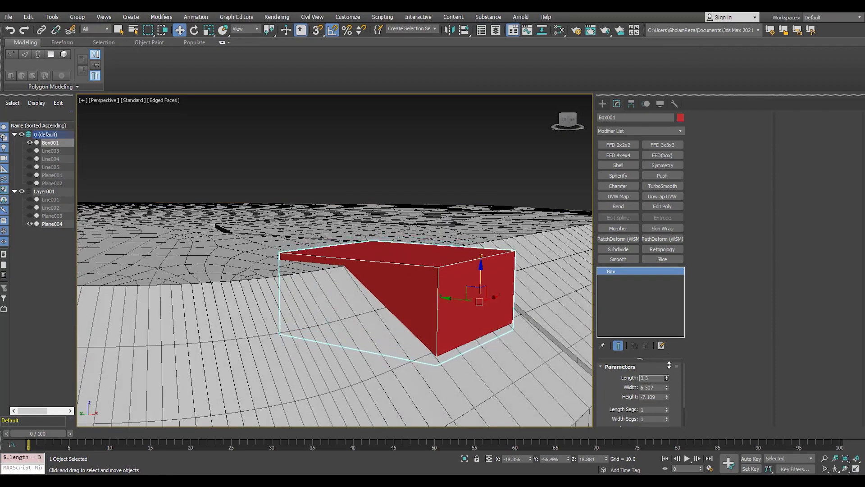
{"action": "left_click", "coordinate": [399, 226]}
{"action": "middle_click_drag", "start_coordinate": [399, 226], "coordinate": [303, 308], "text": "alt"}
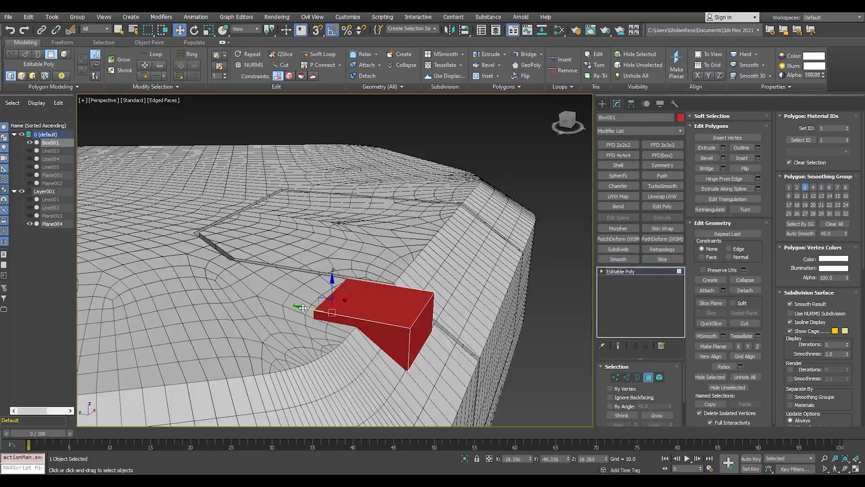
Check the slab's cuts and reselect the red box.
{"action": "left_click_drag", "start_coordinate": [303, 308], "coordinate": [301, 308]}
{"action": "mouse_move", "coordinate": [301, 309]}
{"action": "middle_mouse_down", "text": "alt"}
{"action": "mouse_move", "coordinate": [376, 315]}
{"action": "mouse_move", "coordinate": [293, 311]}
{"action": "mouse_move", "coordinate": [347, 285]}
{"action": "mouse_move", "coordinate": [316, 293]}
{"action": "middle_mouse_up", "text": "alt"}
{"action": "left_click", "coordinate": [289, 311]}
{"action": "left_click", "coordinate": [271, 315]}
{"action": "middle_click_drag", "start_coordinate": [271, 315], "coordinate": [293, 307], "text": "alt"}
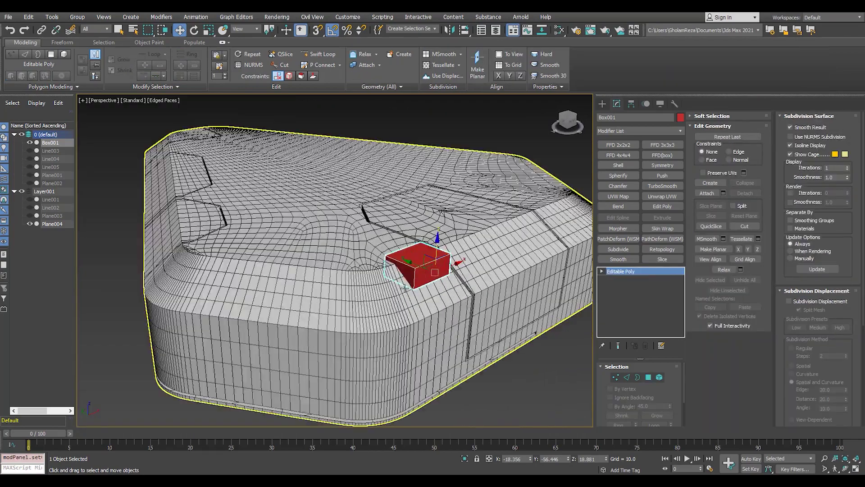
{"action": "left_click", "coordinate": [417, 264]}
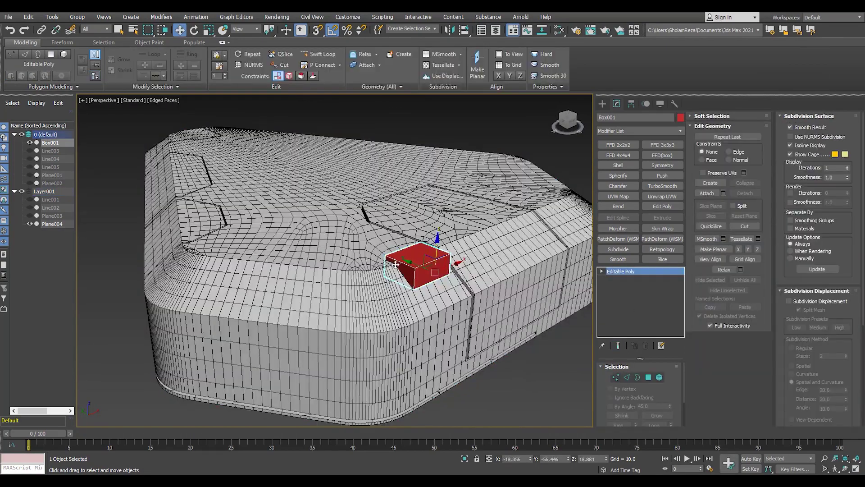
{"action": "scroll", "coordinate": [496, 338], "scroll_direction": "up", "scroll_amount": 5}
{"action": "key", "text": "F4"}
{"action": "scroll", "coordinate": [517, 353], "scroll_direction": "up", "scroll_amount": 4}
Try chamfering the box's top edges and dismiss the Invalid Boolean error.
{"action": "key", "text": "2"}
{"action": "key", "text": "F4"}
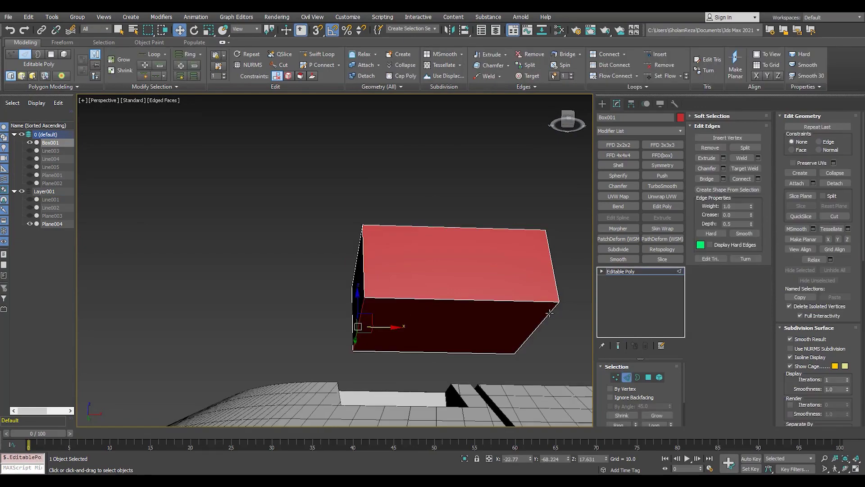
{"action": "scroll", "coordinate": [395, 316], "scroll_direction": "down", "scroll_amount": 3}
{"action": "mouse_move", "coordinate": [394, 316]}
{"action": "middle_mouse_down", "text": "alt"}
{"action": "mouse_move", "coordinate": [388, 350]}
{"action": "mouse_move", "coordinate": [420, 261]}
{"action": "mouse_move", "coordinate": [473, 336]}
{"action": "middle_mouse_up", "text": "alt"}
{"action": "key", "text": "F3"}
{"action": "key", "text": "F3"}
{"action": "left_click", "coordinate": [723, 168]}
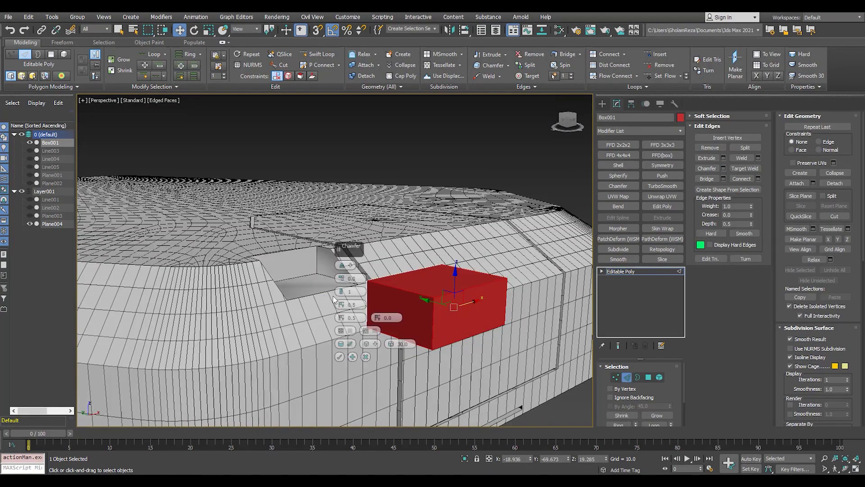
{"action": "scroll", "coordinate": [316, 298], "scroll_direction": "up", "scroll_amount": 3}
{"action": "left_click_drag", "start_coordinate": [341, 278], "coordinate": [342, 266]}
{"action": "middle_click_drag", "start_coordinate": [342, 266], "coordinate": [431, 323], "text": "alt"}
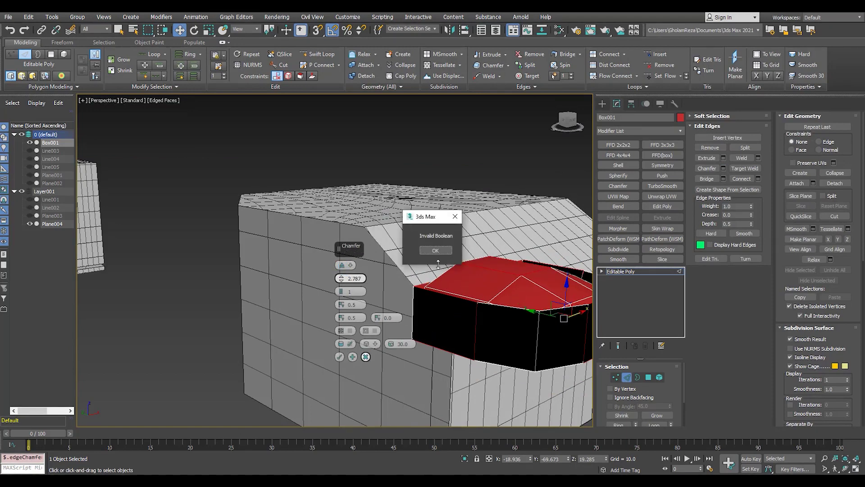
{"action": "left_click", "coordinate": [435, 250]}
{"action": "key", "text": "Return"}
{"action": "left_click", "coordinate": [366, 357]}
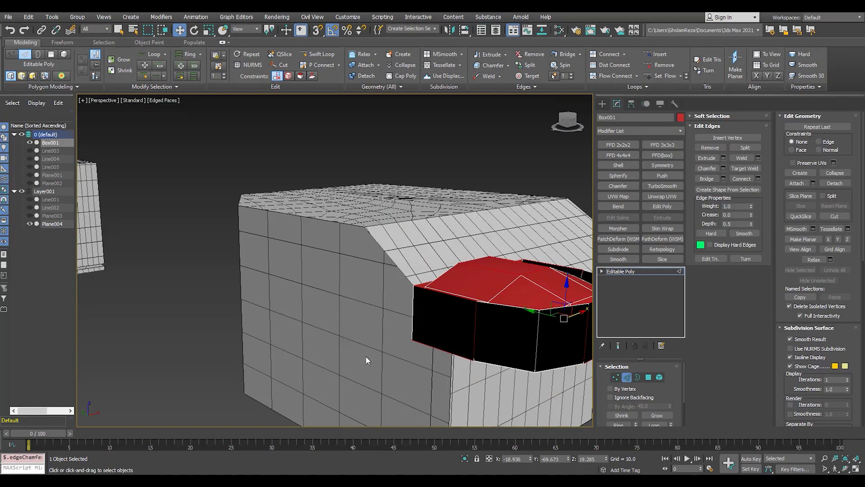
Chamfer the box edges with amount 1.0 and 3 segments.
{"action": "middle_click_drag", "start_coordinate": [366, 356], "coordinate": [428, 293], "text": "alt"}
{"action": "left_click", "coordinate": [723, 169]}
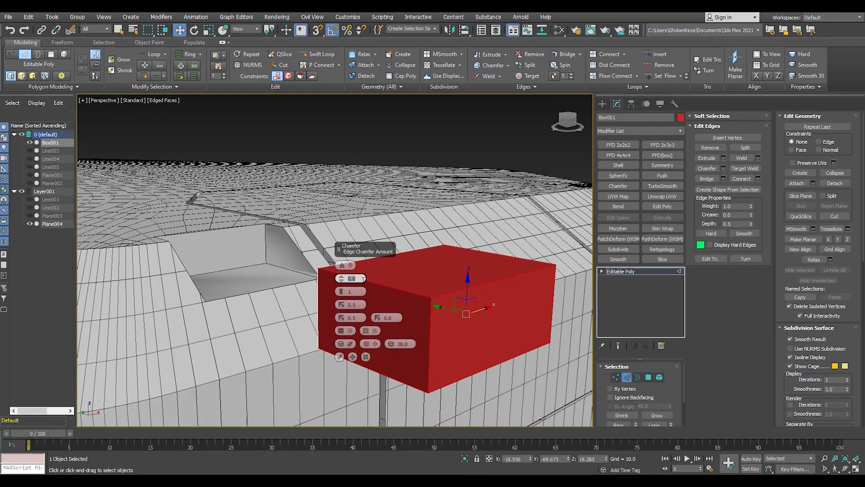
{"action": "type", "text": ".1"}
{"action": "middle_click_drag", "start_coordinate": [143, 254], "coordinate": [230, 274], "text": "alt"}
{"action": "scroll", "coordinate": [230, 274], "scroll_direction": "down", "scroll_amount": 3}
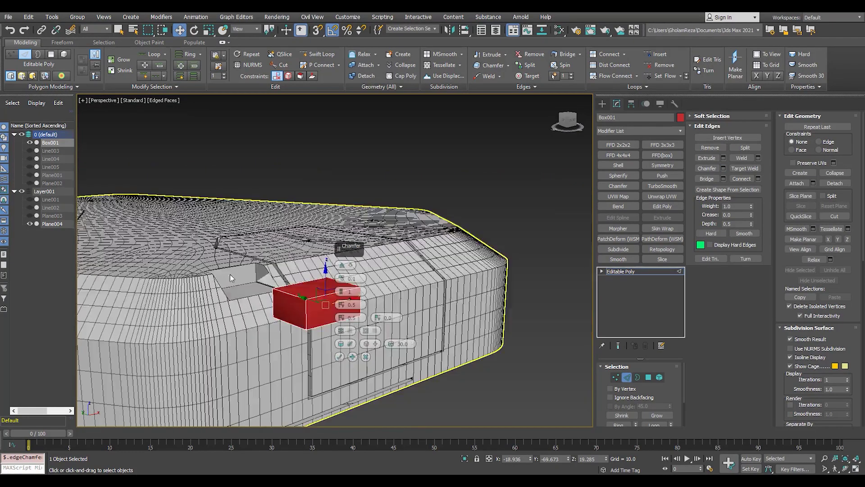
{"action": "scroll", "coordinate": [230, 274], "scroll_direction": "up", "scroll_amount": 6}
{"action": "type", "text": "5"}
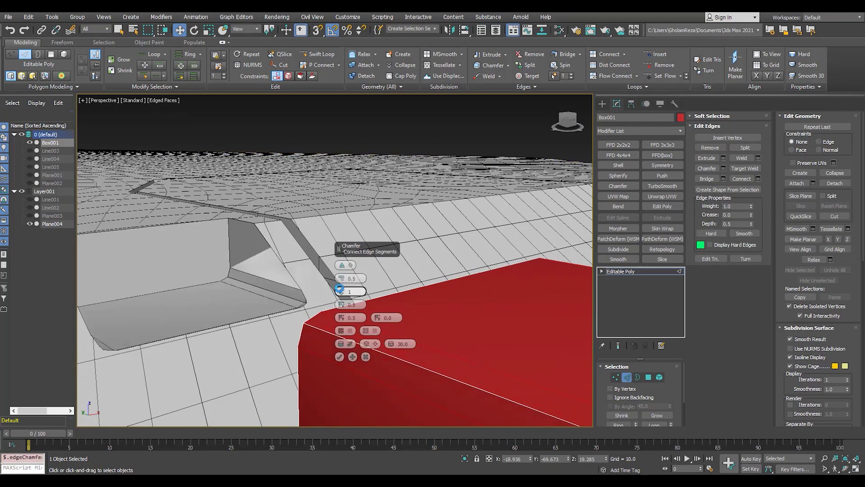
{"action": "type", "text": "2"}
{"action": "type", "text": "3"}
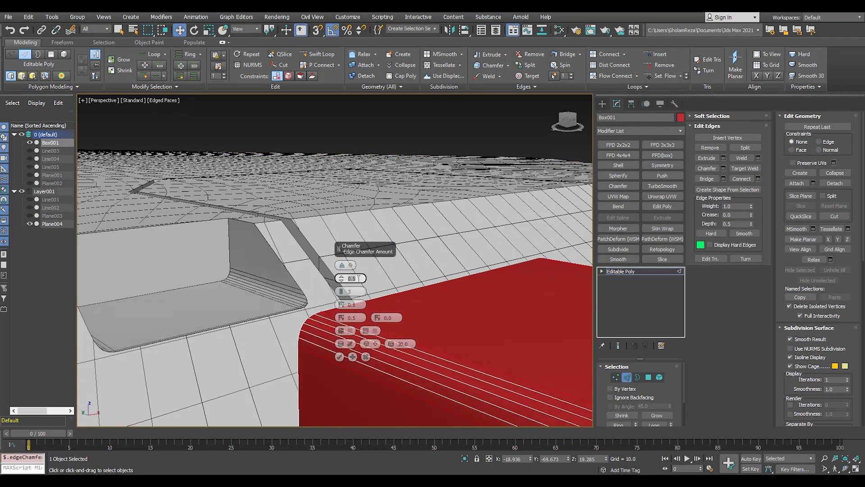
{"action": "type", "text": "1"}
{"action": "mouse_move", "coordinate": [260, 278]}
{"action": "middle_mouse_down", "text": "alt"}
{"action": "mouse_move", "coordinate": [166, 290]}
{"action": "mouse_move", "coordinate": [192, 281]}
{"action": "middle_mouse_up", "text": "alt"}
{"action": "left_click", "coordinate": [340, 356]}
{"action": "scroll", "coordinate": [269, 311], "scroll_direction": "up", "scroll_amount": 2}
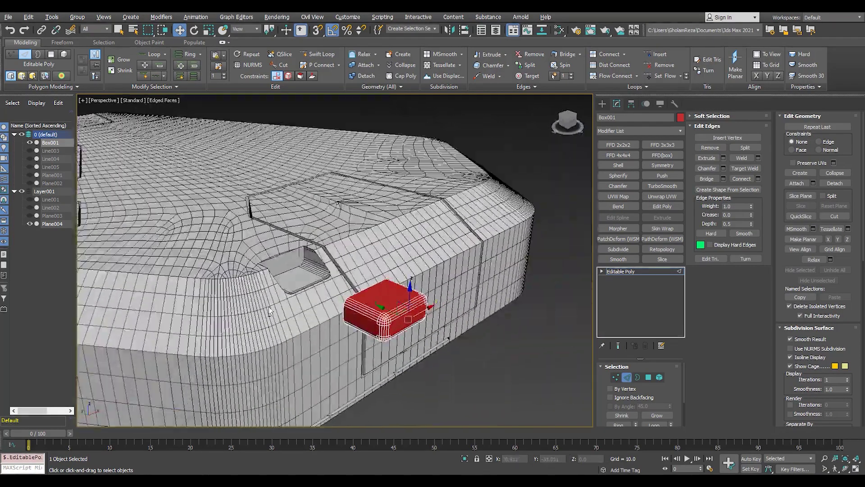
Bevel the red box's bottom face inward with a -1.0 outline.
{"action": "middle_click_drag", "start_coordinate": [270, 311], "coordinate": [387, 328], "text": "alt"}
{"action": "key", "text": "1"}
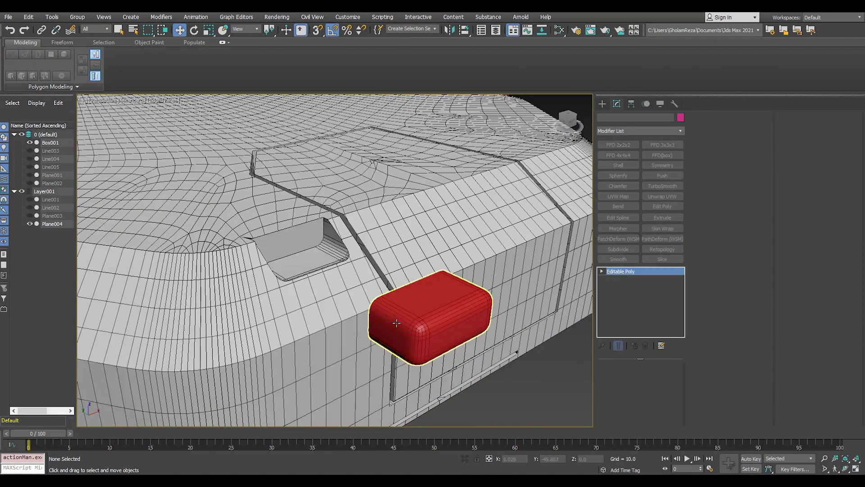
{"action": "left_click", "coordinate": [396, 323]}
{"action": "key", "text": "alt+q"}
{"action": "key", "text": "4"}
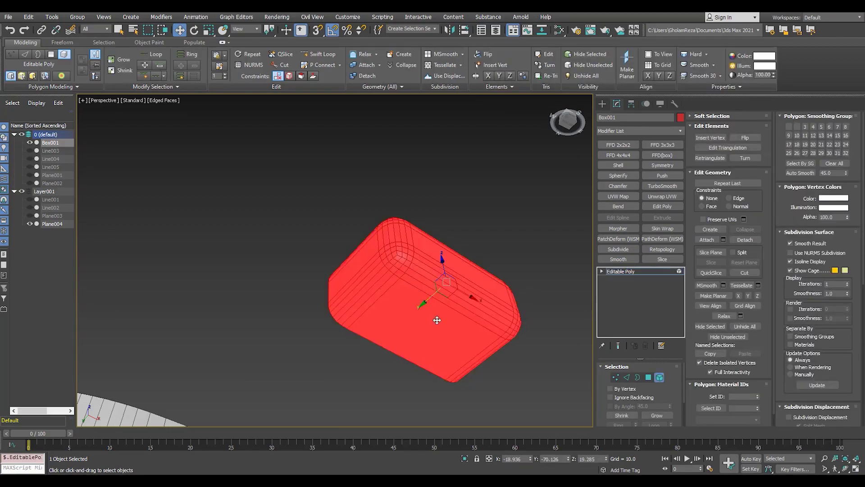
{"action": "left_click", "coordinate": [431, 333]}
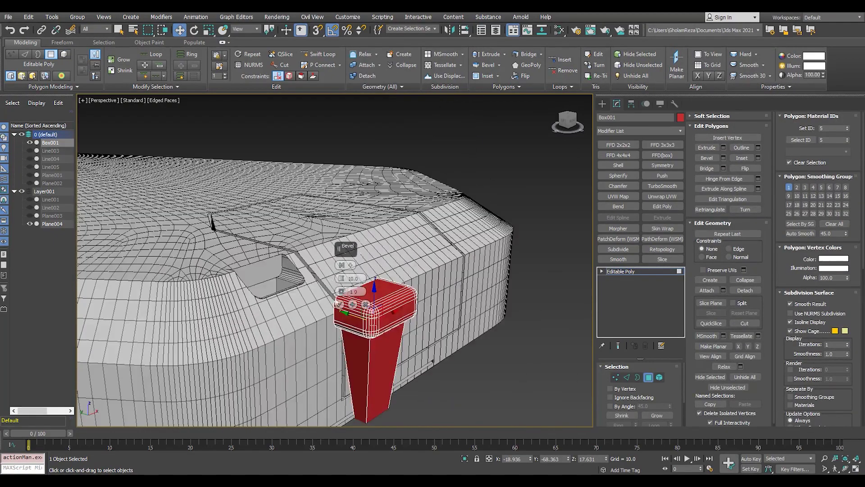
{"action": "left_click_drag", "start_coordinate": [339, 294], "coordinate": [339, 292]}
{"action": "left_click", "coordinate": [340, 304]}
Orbit to view the red box beside the slab, toggling isolation off and on.
{"action": "middle_click_drag", "start_coordinate": [339, 304], "coordinate": [636, 407], "text": "alt"}
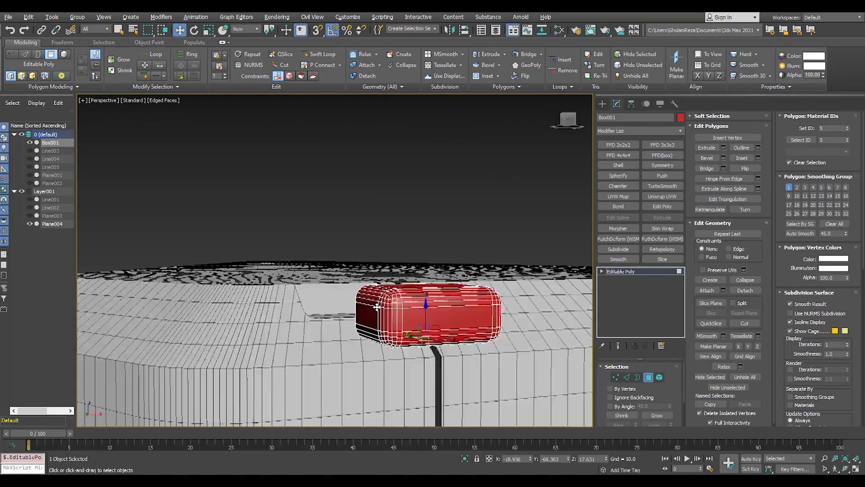
{"action": "key", "text": "alt+q"}
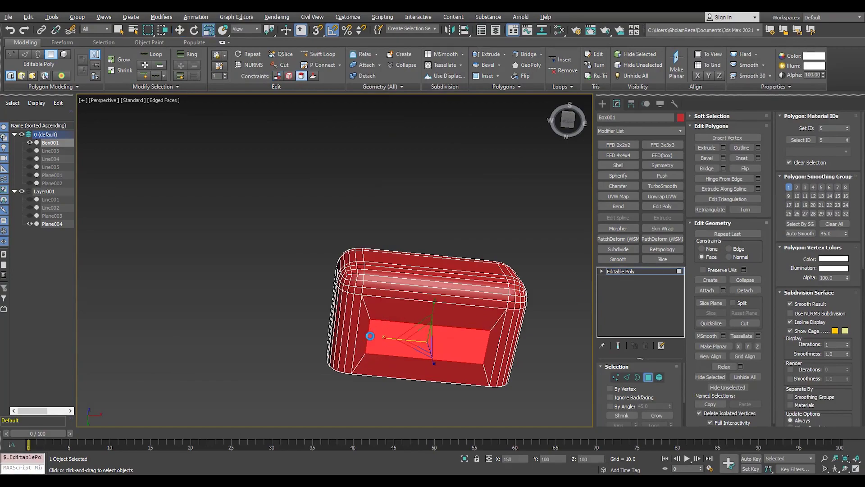
{"action": "key", "text": "alt+q"}
{"action": "middle_click_drag", "start_coordinate": [375, 336], "coordinate": [490, 339], "text": "alt"}
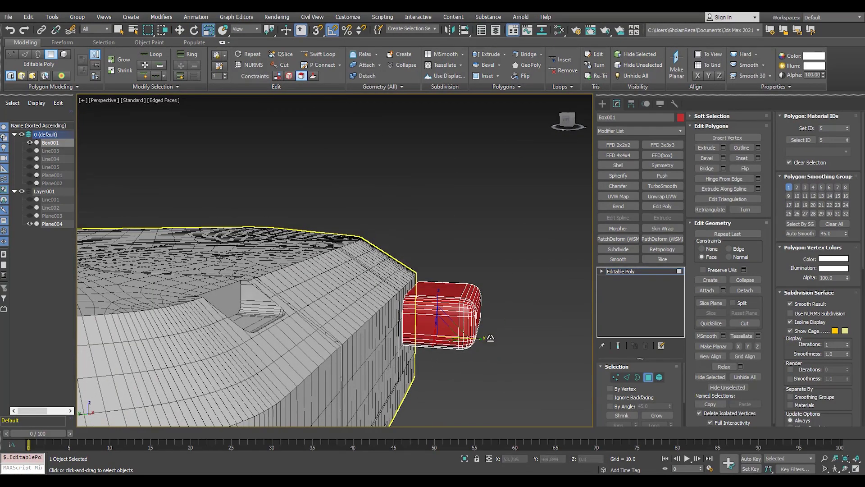
Raise the bevelled face's bevel height to 3.921.
{"action": "left_click_drag", "start_coordinate": [341, 283], "coordinate": [346, 265]}
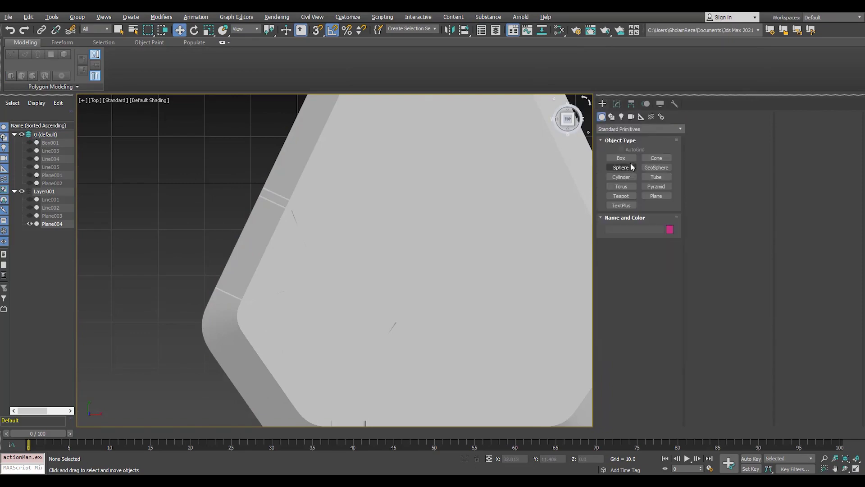
Draw a small circle on the slab and extrude it -7.5 into a cylinder.
{"action": "left_click", "coordinate": [612, 117]}
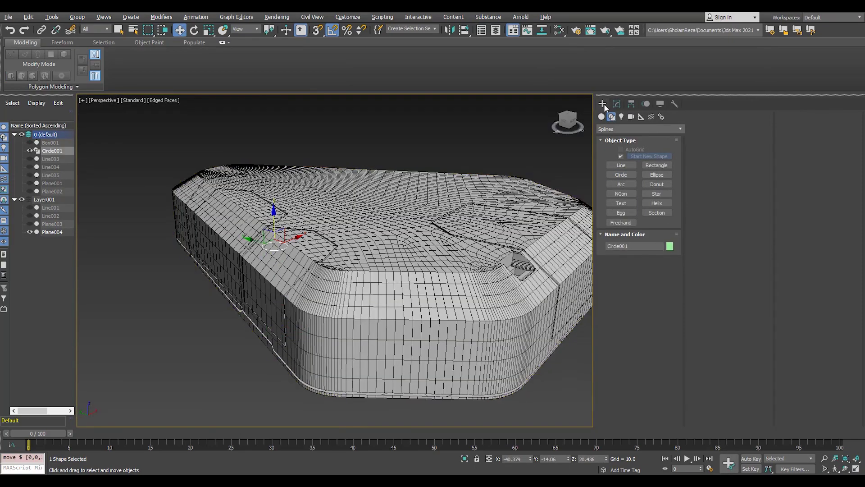
{"action": "left_click", "coordinate": [617, 103]}
{"action": "left_click", "coordinate": [663, 218]}
{"action": "scroll", "coordinate": [291, 287], "scroll_direction": "down", "scroll_amount": 5}
{"action": "left_click_drag", "start_coordinate": [664, 379], "coordinate": [664, 377]}
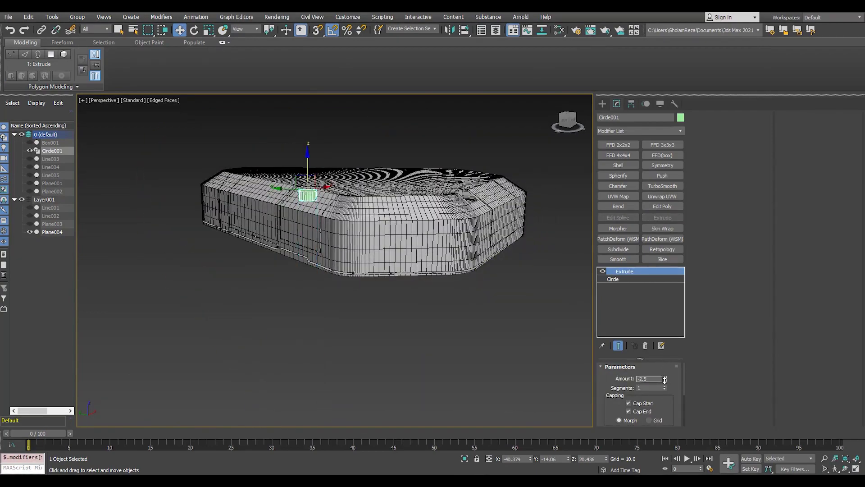
{"action": "scroll", "coordinate": [479, 333], "scroll_direction": "up", "scroll_amount": 5}
{"action": "scroll", "coordinate": [395, 232], "scroll_direction": "up", "scroll_amount": 5}
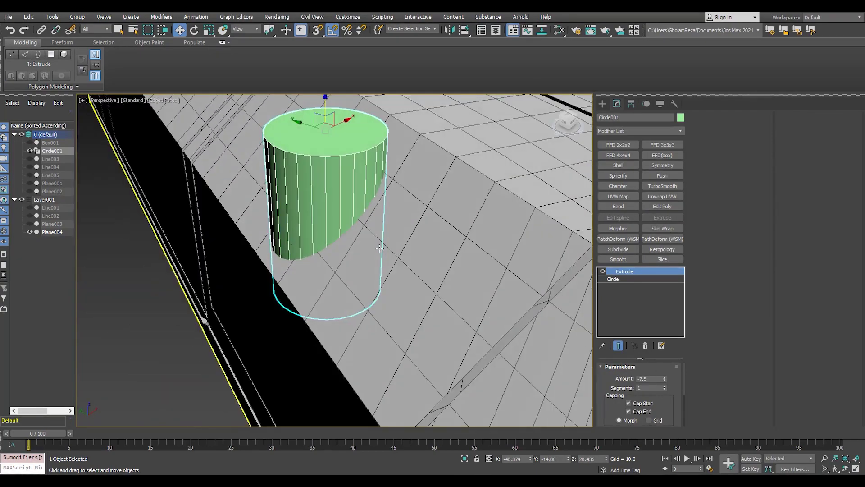
{"action": "scroll", "coordinate": [395, 231], "scroll_direction": "down", "scroll_amount": 2}
{"action": "left_click", "coordinate": [631, 279]}
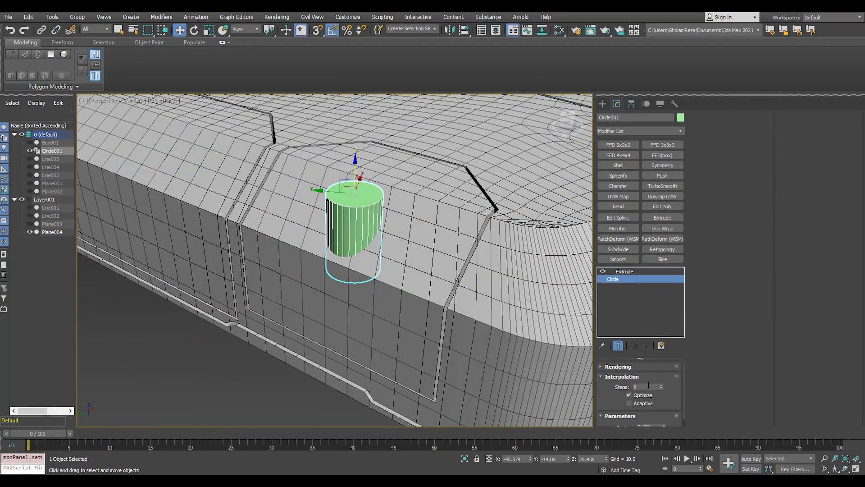
Select Plane004 and subtract Circle001 from it with ProBoolean Start Picking.
{"action": "middle_click_drag", "start_coordinate": [423, 281], "coordinate": [415, 296]}
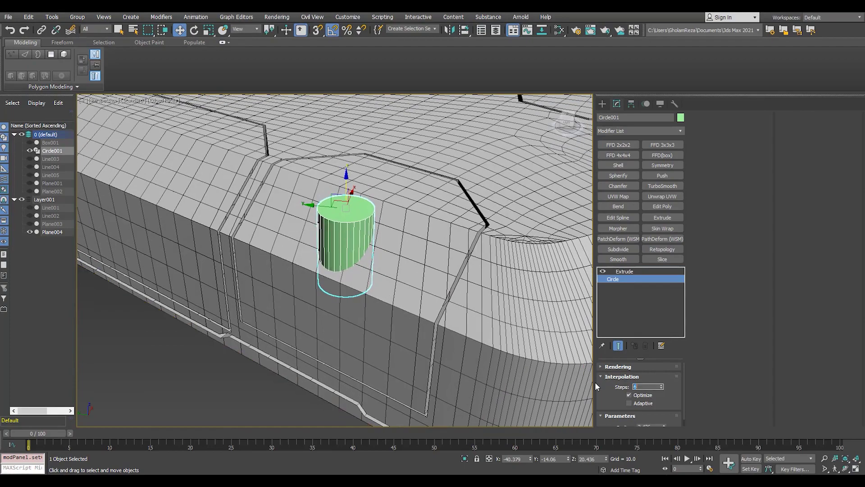
{"action": "left_click", "coordinate": [480, 309]}
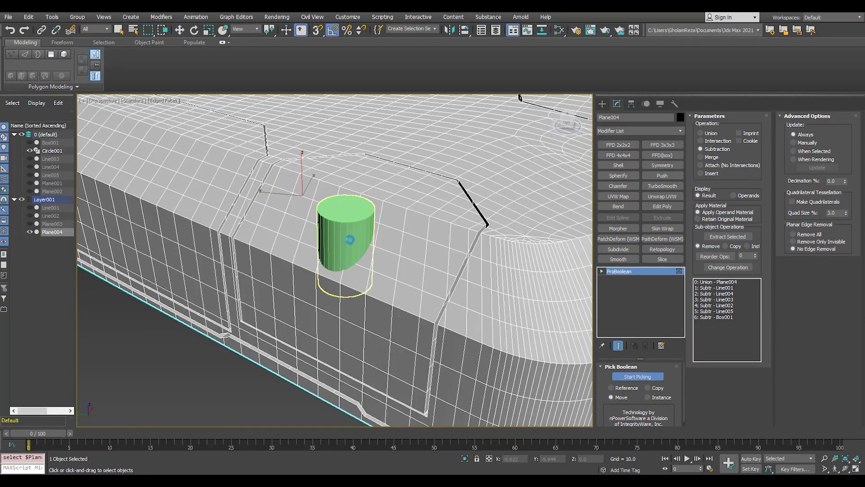
{"action": "left_click", "coordinate": [349, 239]}
{"action": "scroll", "coordinate": [350, 240], "scroll_direction": "down", "scroll_amount": 5}
{"action": "middle_click_drag", "start_coordinate": [349, 240], "coordinate": [266, 318], "text": "alt"}
{"action": "key", "text": "w"}
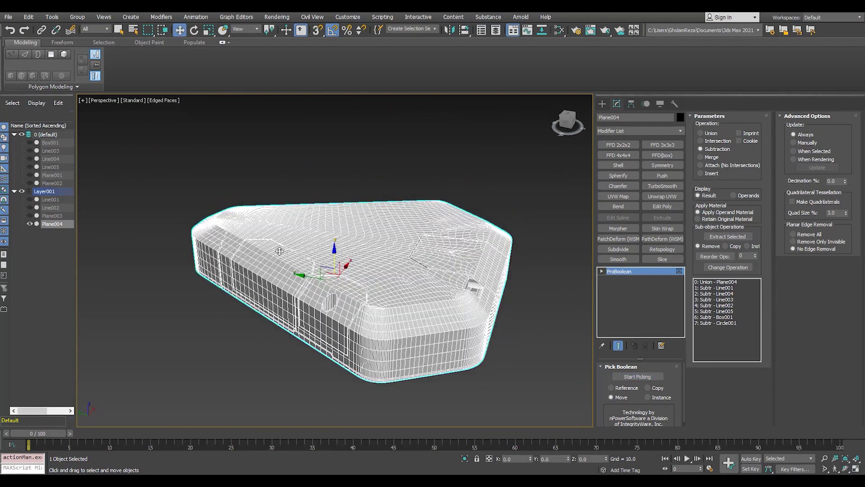
{"action": "middle_click_drag", "start_coordinate": [280, 251], "coordinate": [297, 257], "text": "alt"}
{"action": "left_click", "coordinate": [30, 216]}
Hide the other meshes so only Plane003 is visible, and frame it.
{"action": "left_click", "coordinate": [287, 263]}
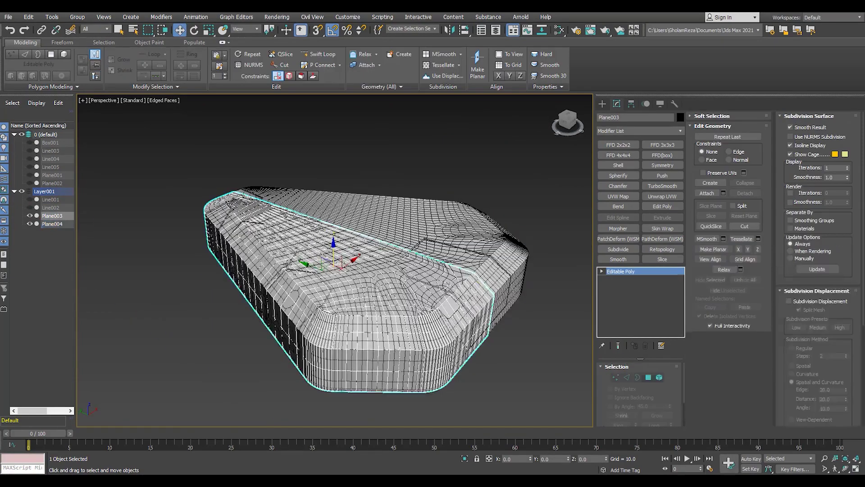
{"action": "left_click", "coordinate": [30, 215]}
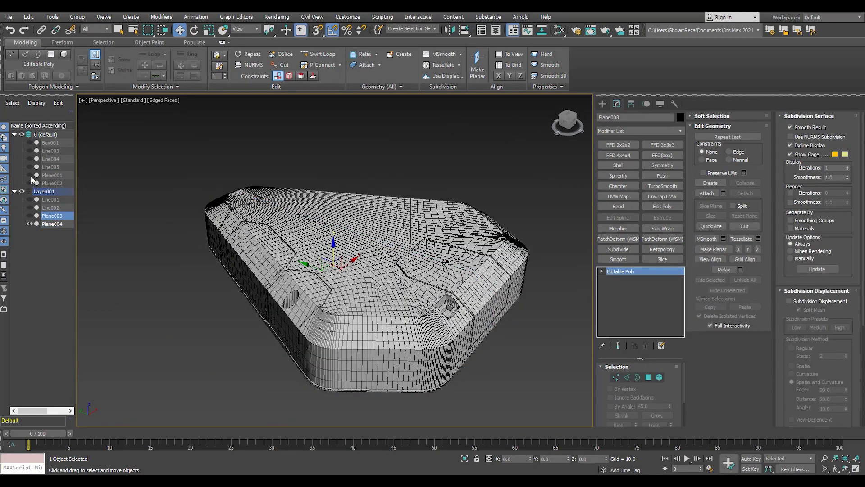
{"action": "left_click", "coordinate": [30, 175]}
{"action": "left_click", "coordinate": [30, 223]}
{"action": "left_click", "coordinate": [30, 215]}
{"action": "key", "text": "z"}
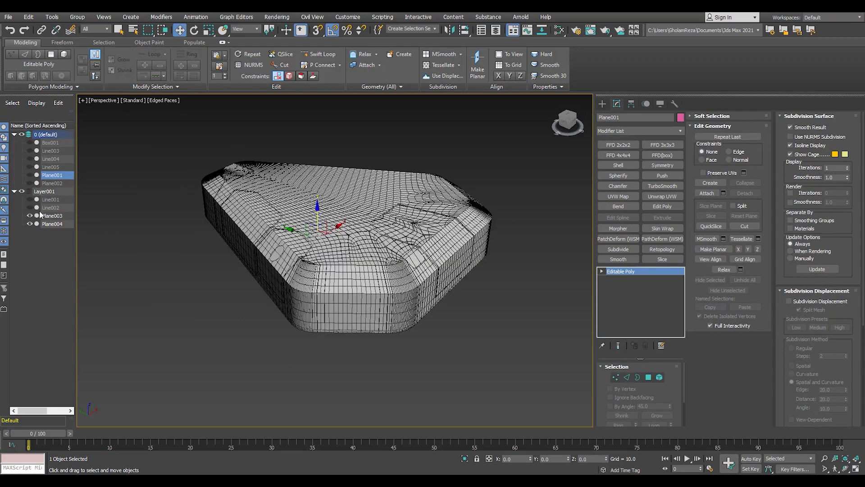
{"action": "scroll", "coordinate": [310, 253], "scroll_direction": "down", "scroll_amount": 2}
{"action": "scroll", "coordinate": [315, 252], "scroll_direction": "up", "scroll_amount": 3}
Select a rim edge loop on Plane003 and create spline Shape001 from it.
{"action": "key", "text": "2"}
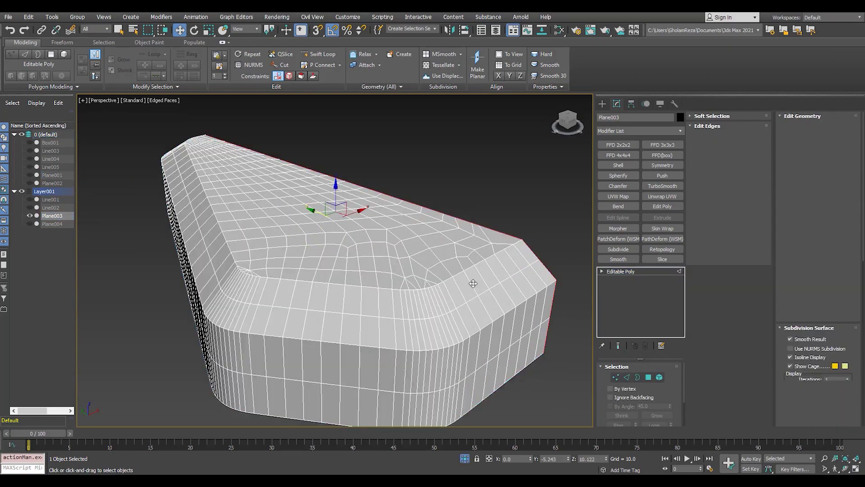
{"action": "scroll", "coordinate": [480, 260], "scroll_direction": "up", "scroll_amount": 4}
{"action": "key", "text": "alt+l"}
{"action": "scroll", "coordinate": [485, 311], "scroll_direction": "down", "scroll_amount": 3}
{"action": "scroll", "coordinate": [476, 318], "scroll_direction": "up", "scroll_amount": 2}
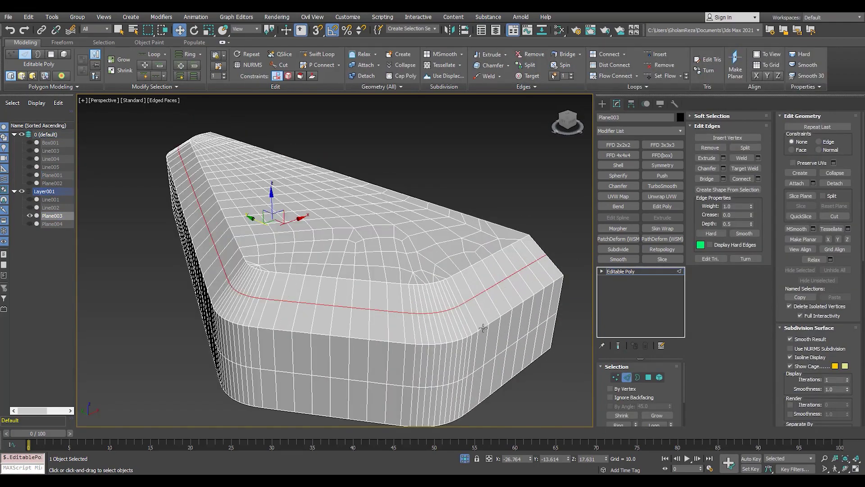
{"action": "left_click", "coordinate": [728, 189]}
{"action": "left_click", "coordinate": [458, 243]}
{"action": "left_click", "coordinate": [413, 256]}
{"action": "left_click", "coordinate": [30, 224]}
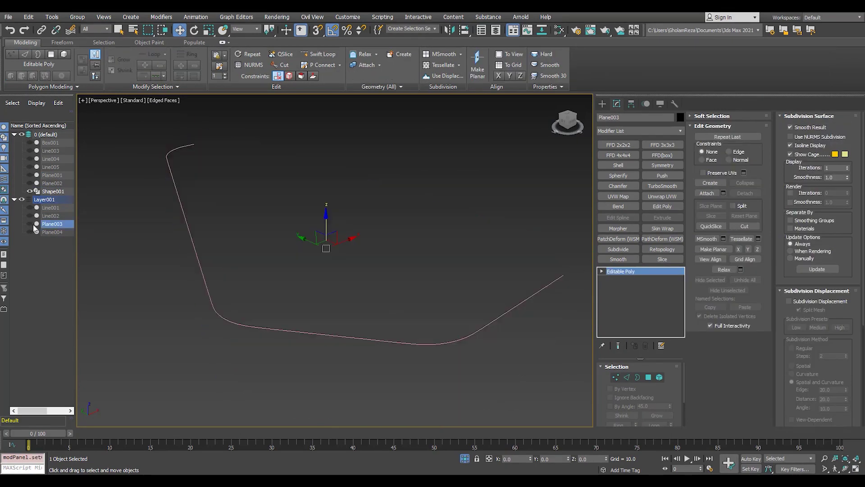
{"action": "left_click", "coordinate": [53, 191]}
Mirror-copy the spline and weld the vertices where the two halves meet.
{"action": "key", "text": "3"}
{"action": "left_click", "coordinate": [803, 394]}
{"action": "key", "text": "alt+w"}
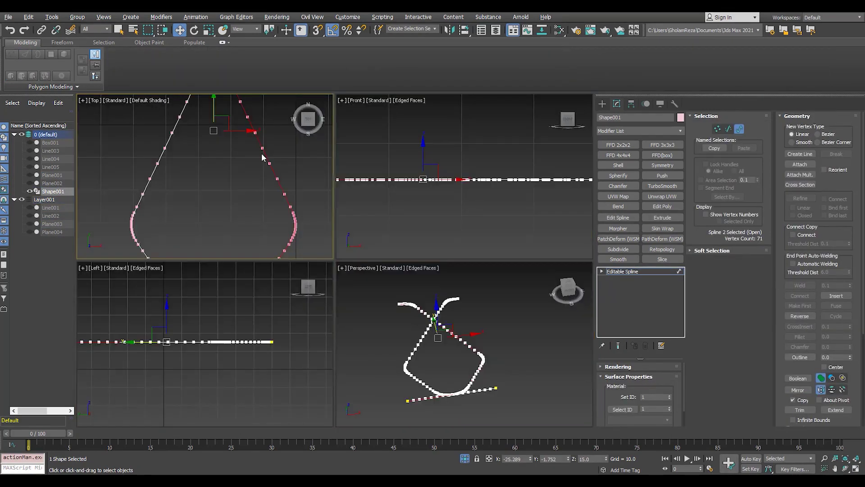
{"action": "key", "text": "alt+w"}
{"action": "scroll", "coordinate": [297, 238], "scroll_direction": "up", "scroll_amount": 3}
{"action": "scroll", "coordinate": [533, 244], "scroll_direction": "down", "scroll_amount": 3}
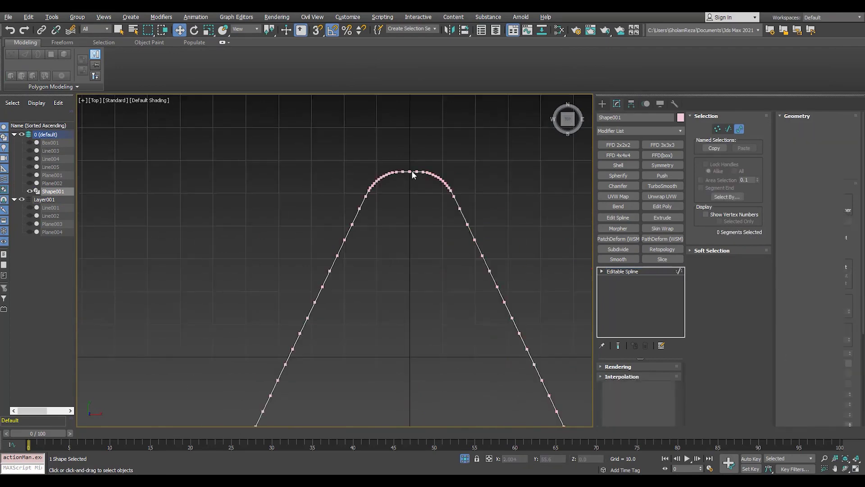
{"action": "key", "text": "1"}
{"action": "left_click", "coordinate": [408, 174]}
{"action": "scroll", "coordinate": [453, 176], "scroll_direction": "up", "scroll_amount": 2}
{"action": "scroll", "coordinate": [411, 286], "scroll_direction": "down", "scroll_amount": 3}
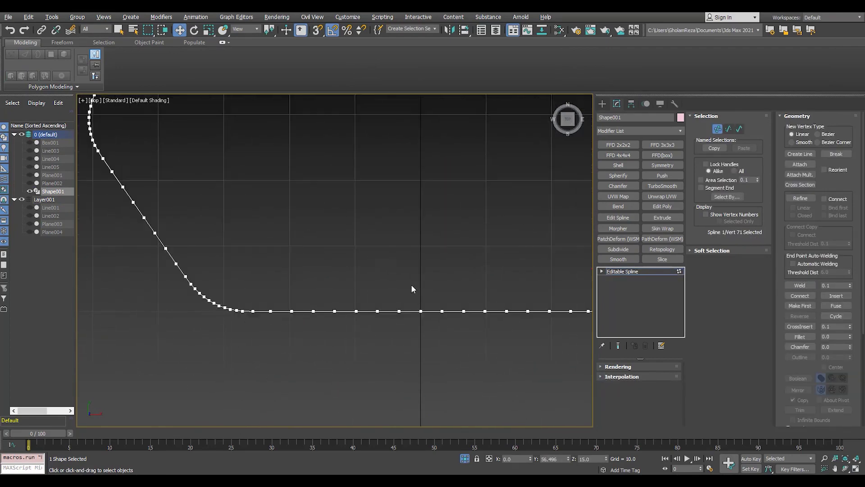
{"action": "key", "text": "p"}
Scale Shape001 to about 53%, then move it up 10.481 in Y and to 17.363 in Z.
{"action": "key", "text": "1"}
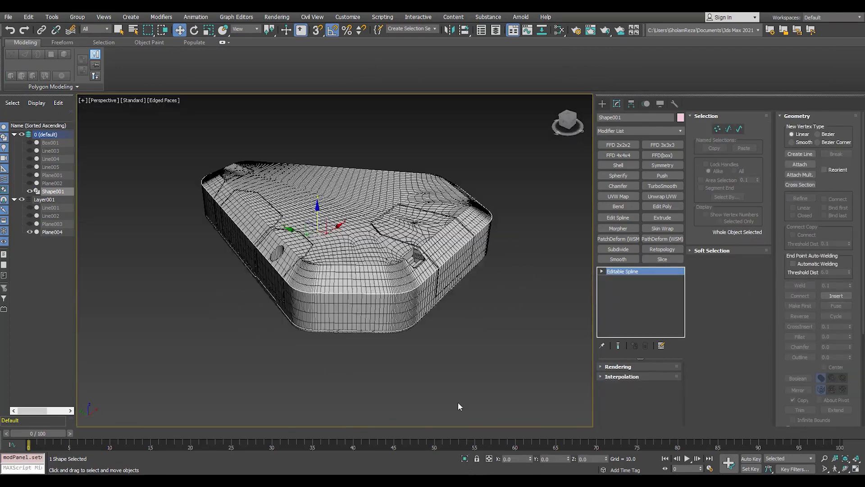
{"action": "key", "text": "t"}
{"action": "key", "text": "r"}
{"action": "left_click_drag", "start_coordinate": [382, 269], "coordinate": [398, 309]}
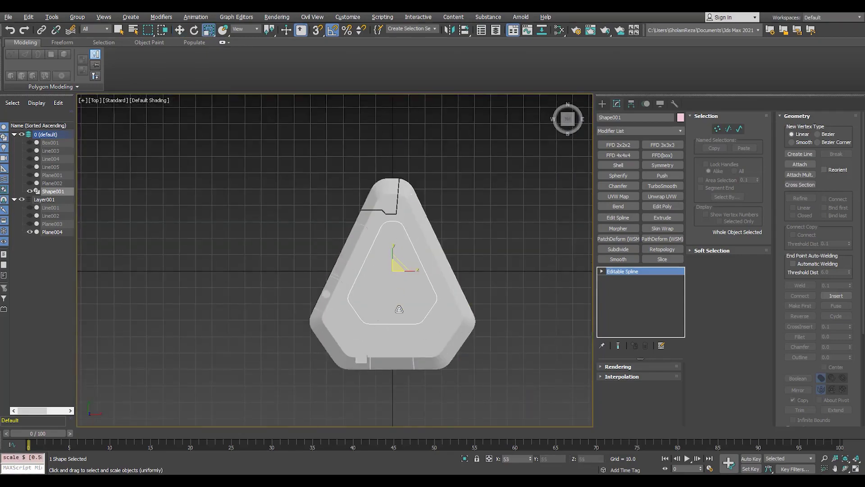
{"action": "scroll", "coordinate": [393, 262], "scroll_direction": "up", "scroll_amount": 4}
{"action": "key", "text": "w"}
{"action": "left_click_drag", "start_coordinate": [401, 250], "coordinate": [400, 219]}
{"action": "key", "text": "F4"}
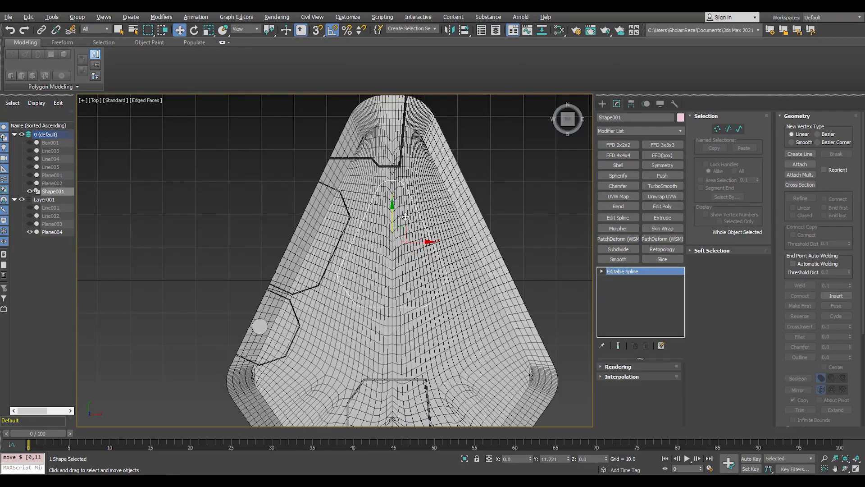
{"action": "left_click_drag", "start_coordinate": [406, 216], "coordinate": [395, 214]}
Extrude Shape001 -7.5 into a solid rounded block.
{"action": "key", "text": "r"}
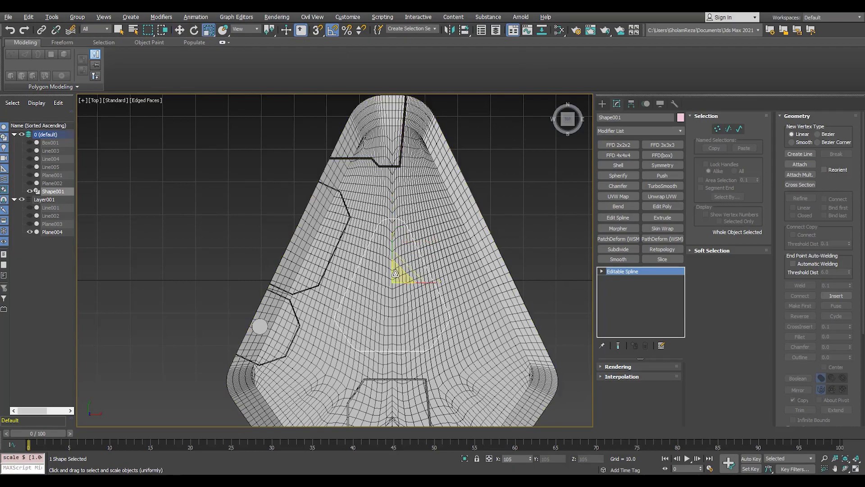
{"action": "key", "text": "p"}
{"action": "scroll", "coordinate": [352, 208], "scroll_direction": "up", "scroll_amount": 5}
{"action": "middle_click_drag", "start_coordinate": [351, 208], "coordinate": [352, 209], "text": "alt"}
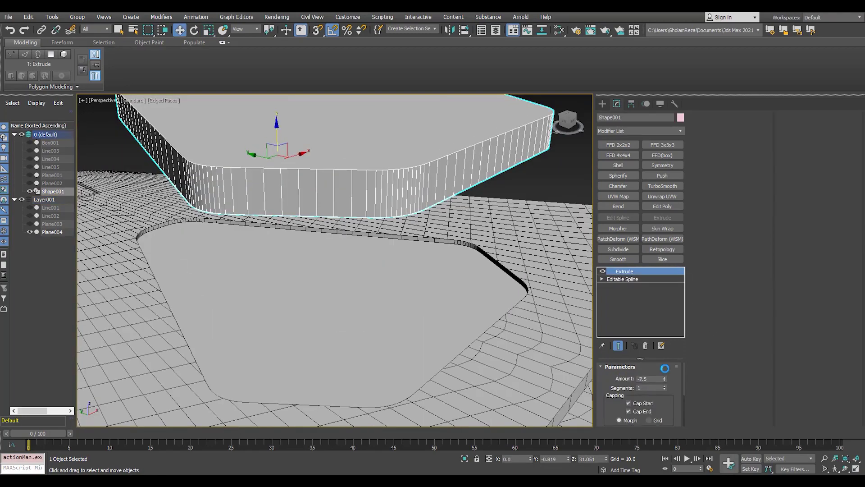
Deepen the extrusion to -8.5 and select the shape's top polygon in Edit Poly.
{"action": "left_click_drag", "start_coordinate": [665, 379], "coordinate": [663, 414]}
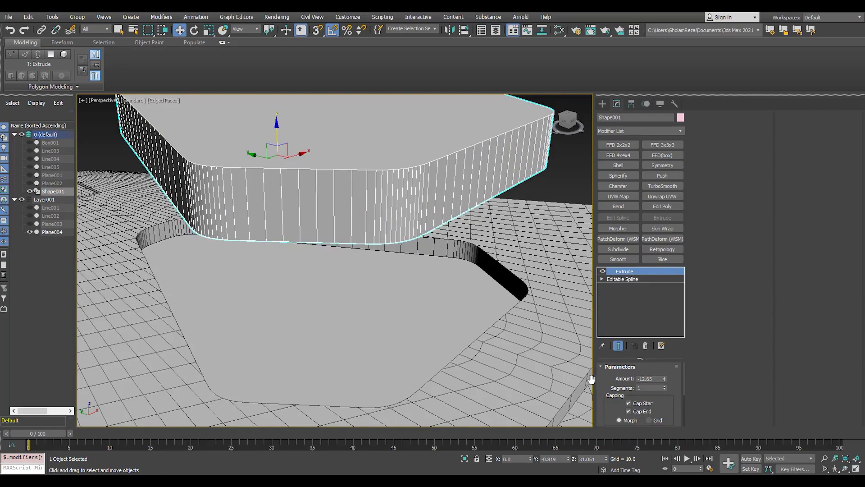
{"action": "key", "text": "z"}
{"action": "left_click", "coordinate": [662, 206]}
{"action": "key", "text": "4"}
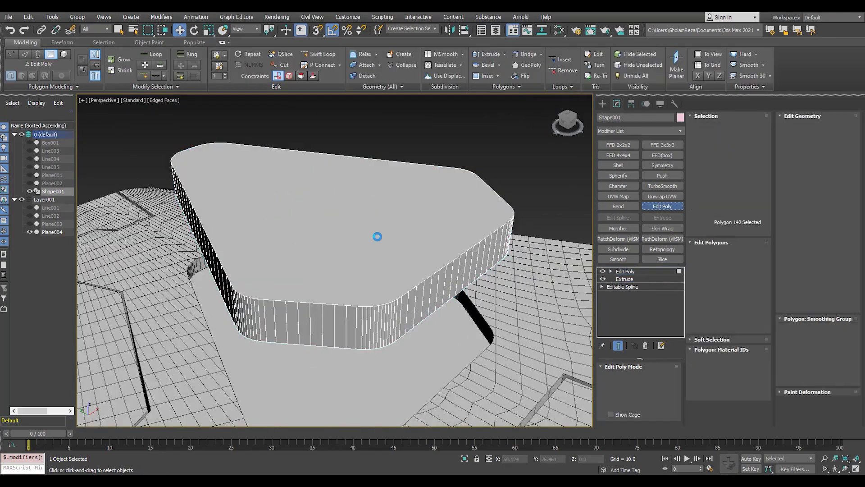
{"action": "left_click", "coordinate": [379, 235]}
{"action": "key", "text": "z"}
{"action": "scroll", "coordinate": [385, 224], "scroll_direction": "down", "scroll_amount": 5}
{"action": "middle_click_drag", "start_coordinate": [382, 195], "coordinate": [352, 222], "text": "alt"}
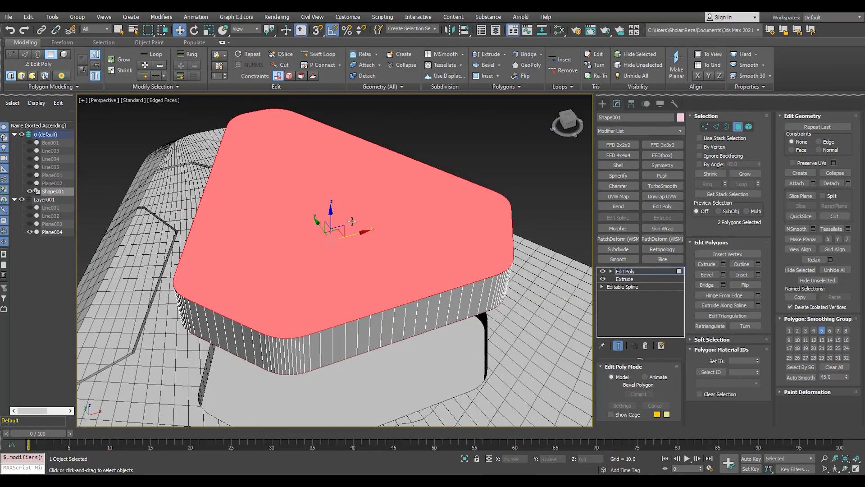
Outline the top face by -2.614, scale it out near the rim, and delete it.
{"action": "mouse_move", "coordinate": [342, 294]}
{"action": "left_mouse_down"}
{"action": "mouse_move", "coordinate": [348, 300]}
{"action": "mouse_move", "coordinate": [356, 289]}
{"action": "left_mouse_up"}
{"action": "left_click", "coordinate": [353, 304]}
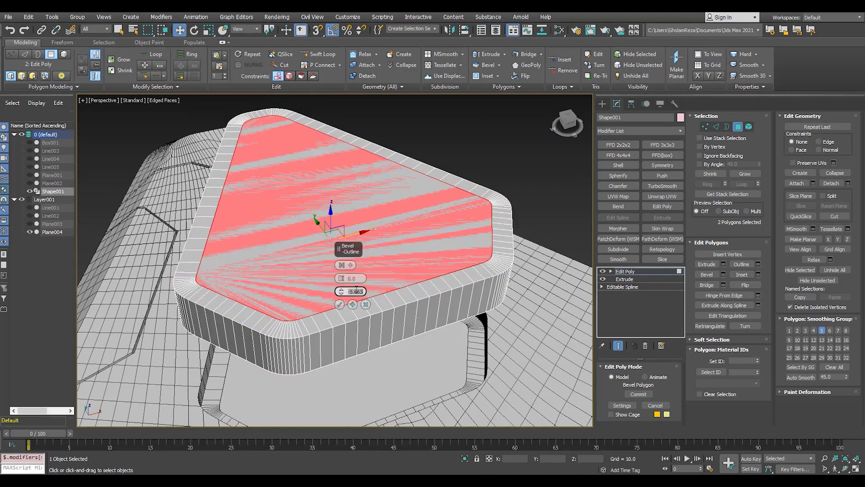
{"action": "key", "text": "Return"}
{"action": "key", "text": "r"}
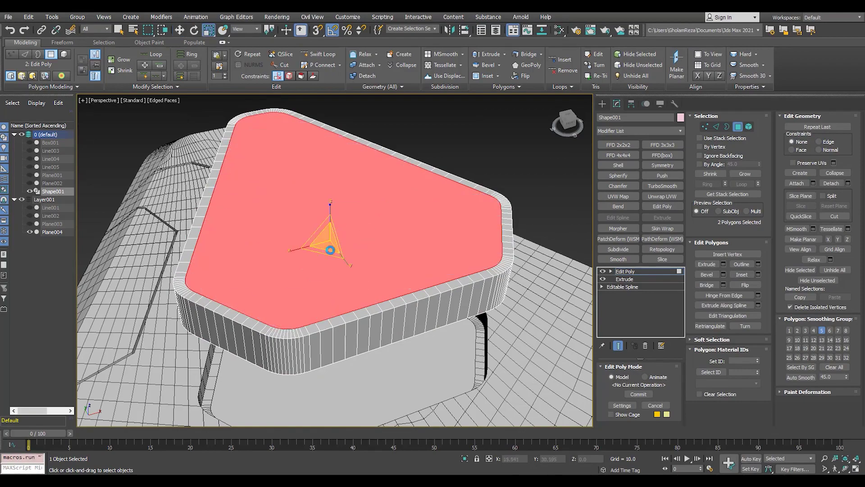
{"action": "left_click_drag", "start_coordinate": [331, 248], "coordinate": [328, 253]}
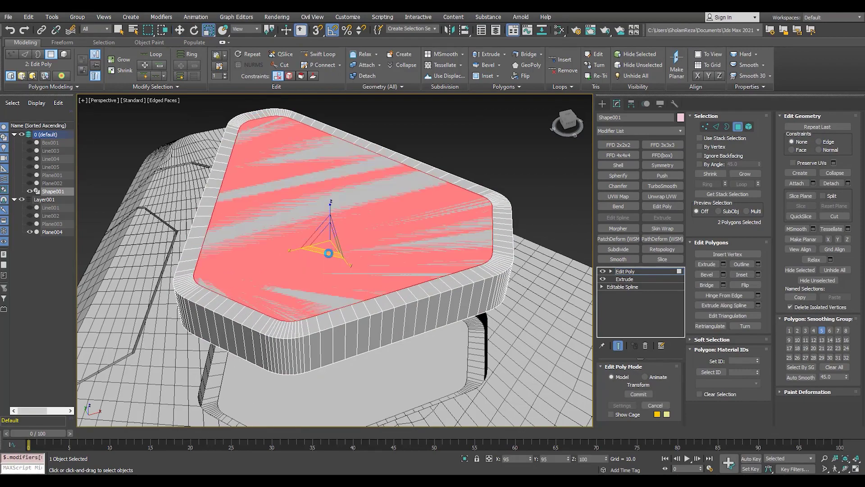
{"action": "key", "text": "Delete"}
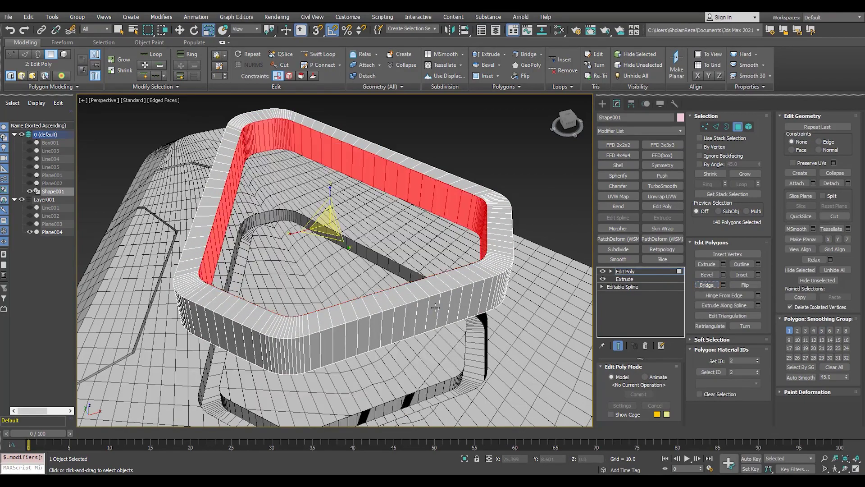
Exit polygon editing and switch to a maximized Top view.
{"action": "mouse_move", "coordinate": [330, 253]}
{"action": "middle_mouse_down", "text": "alt"}
{"action": "mouse_move", "coordinate": [455, 280]}
{"action": "mouse_move", "coordinate": [404, 349]}
{"action": "mouse_move", "coordinate": [405, 316]}
{"action": "middle_mouse_up", "text": "alt"}
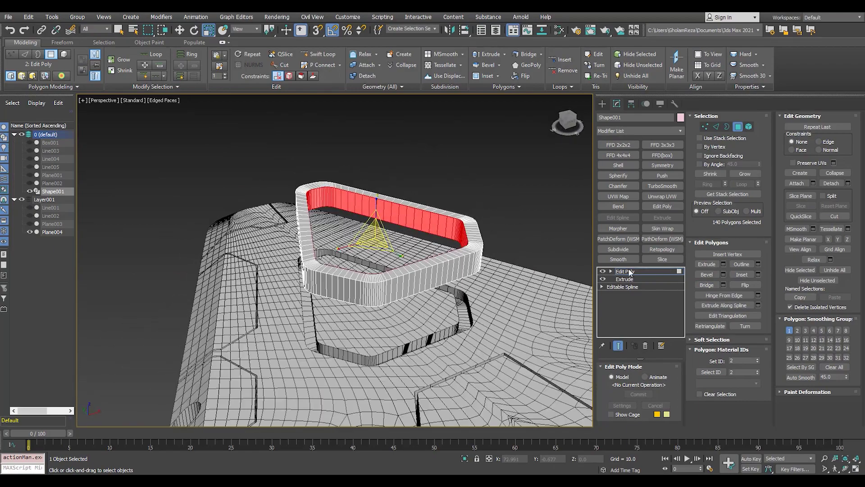
{"action": "left_click", "coordinate": [626, 271]}
{"action": "key", "text": "alt+w"}
{"action": "key", "text": "alt+w"}
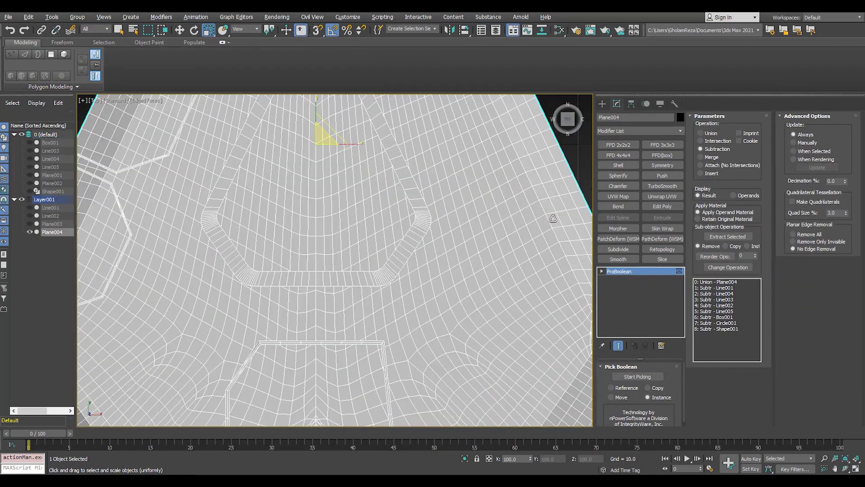
{"action": "left_click", "coordinate": [611, 116]}
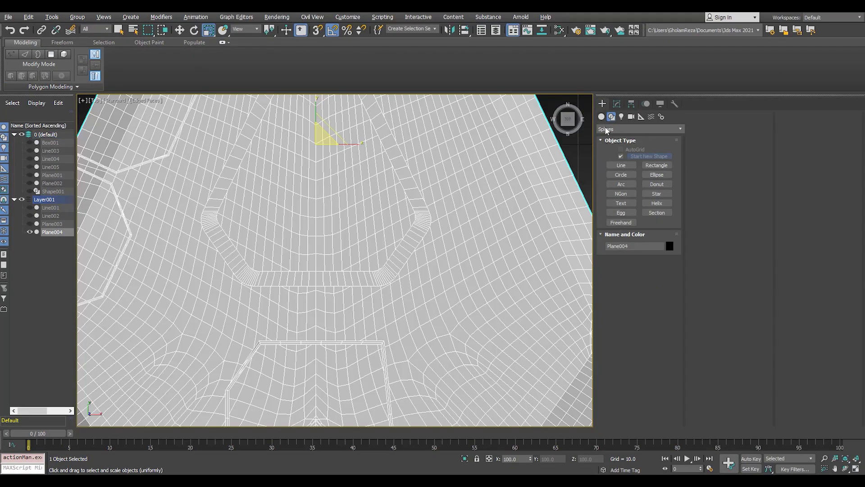
Begin drawing a line over the slab, then cancel it.
{"action": "left_click", "coordinate": [621, 165]}
{"action": "scroll", "coordinate": [251, 277], "scroll_direction": "up", "scroll_amount": 3}
{"action": "scroll", "coordinate": [251, 277], "scroll_direction": "up", "scroll_amount": 3}
{"action": "left_click", "coordinate": [251, 279]}
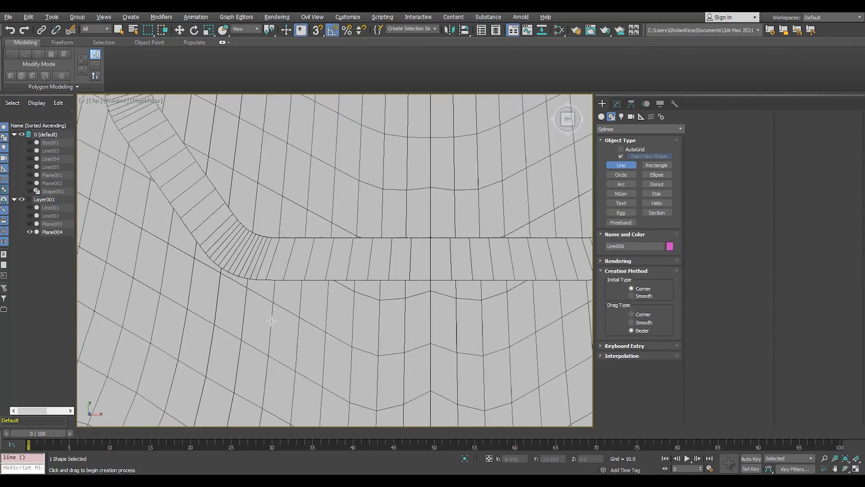
{"action": "key", "text": "F3"}
{"action": "scroll", "coordinate": [268, 317], "scroll_direction": "down", "scroll_amount": 2}
{"action": "right_click", "coordinate": [291, 186]}
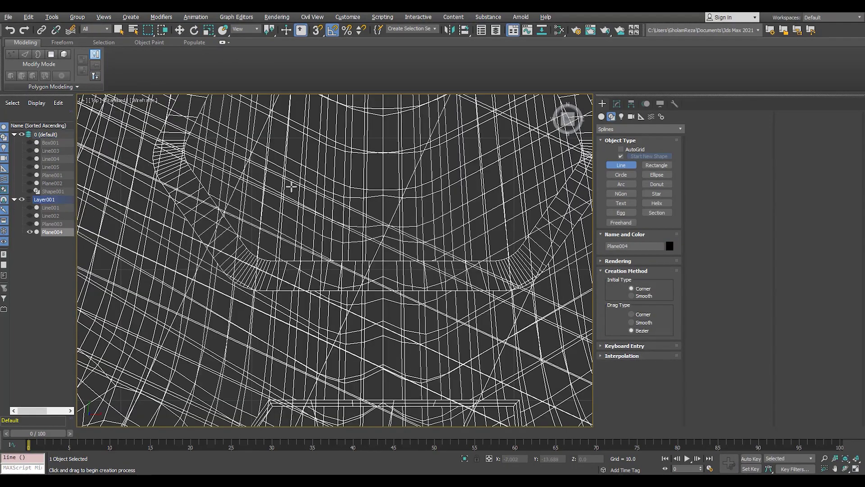
Draw box Box002 over the slab's groove in Top view.
{"action": "left_click", "coordinate": [601, 116]}
{"action": "left_click", "coordinate": [621, 157]}
{"action": "key", "text": "F3"}
{"action": "left_click_drag", "start_coordinate": [263, 216], "coordinate": [358, 298]}
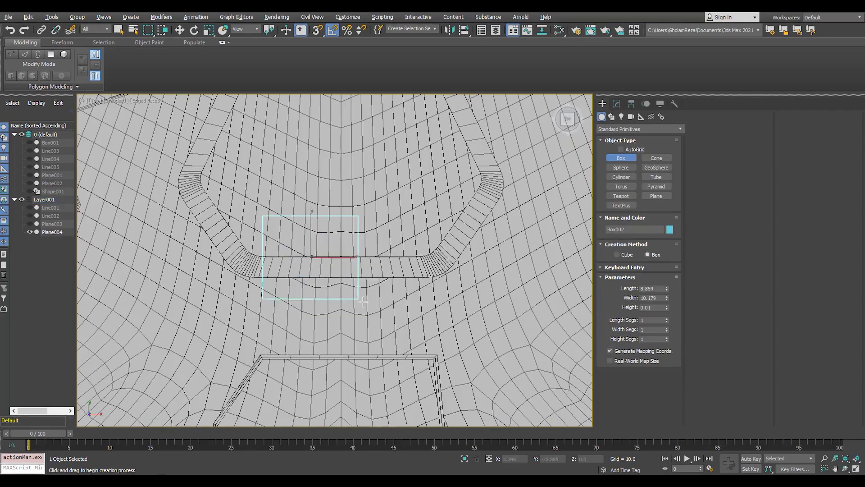
{"action": "left_click_drag", "start_coordinate": [429, 297], "coordinate": [426, 299]}
{"action": "left_click", "coordinate": [340, 277]}
{"action": "right_click", "coordinate": [294, 220]}
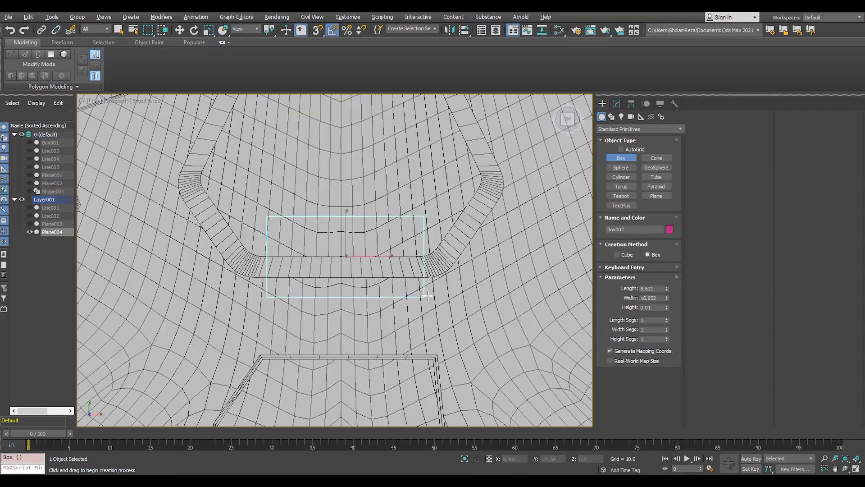
{"action": "key", "text": "F3"}
{"action": "key", "text": "z"}
Convert Box002 to Editable Poly and add an edge loop across it.
{"action": "left_click", "coordinate": [617, 103]}
{"action": "right_click", "coordinate": [220, 344]}
{"action": "key", "text": "1"}
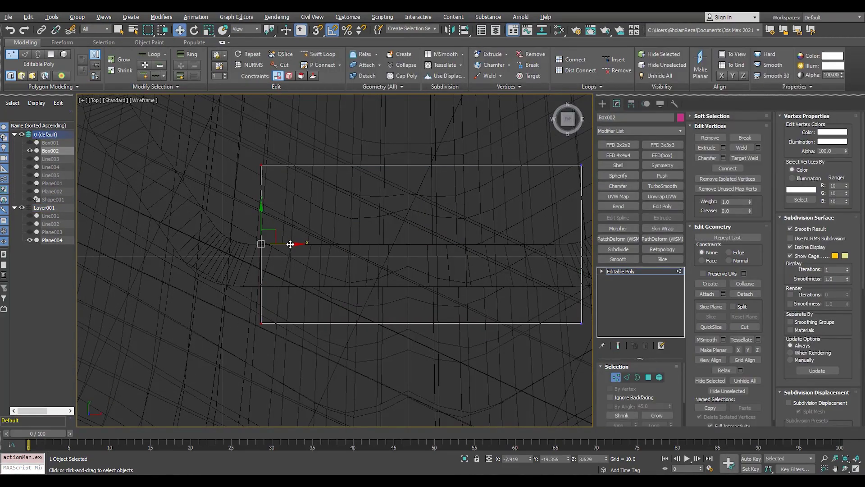
{"action": "left_click", "coordinate": [259, 288]}
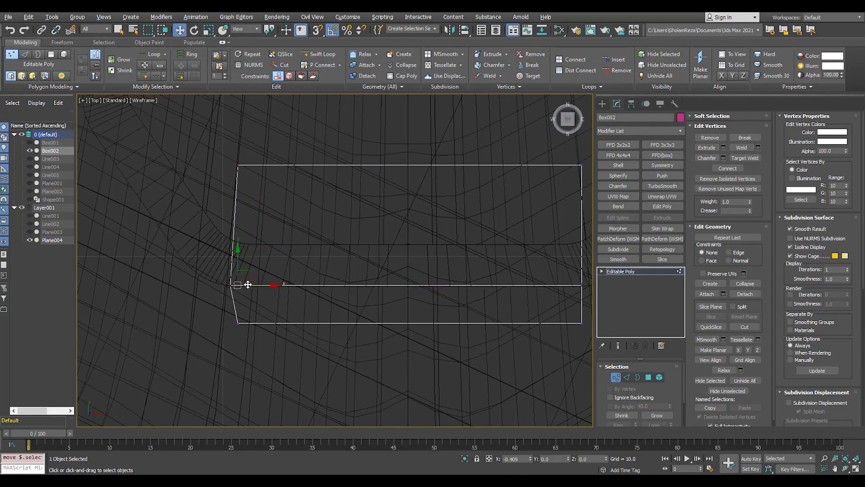
{"action": "scroll", "coordinate": [288, 158], "scroll_direction": "down", "scroll_amount": 3}
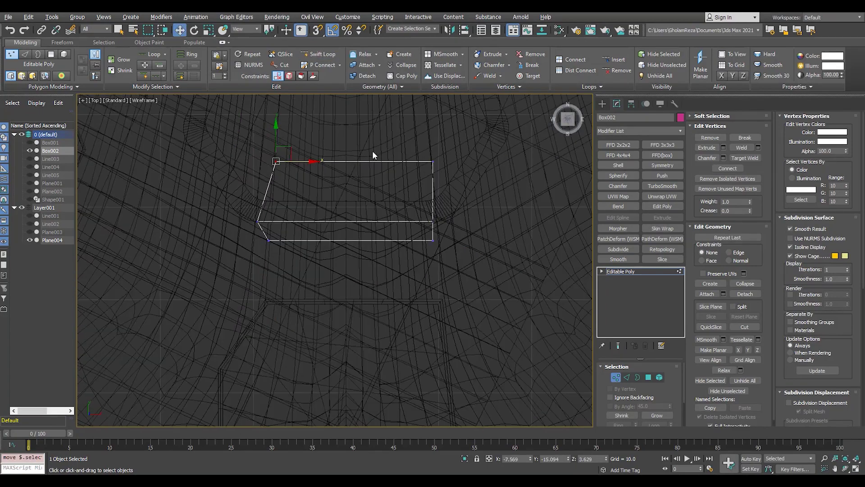
{"action": "key", "text": "alt+w"}
{"action": "key", "text": "alt+w"}
Lower Box002's top face to flatten it into a low slab.
{"action": "key", "text": "z"}
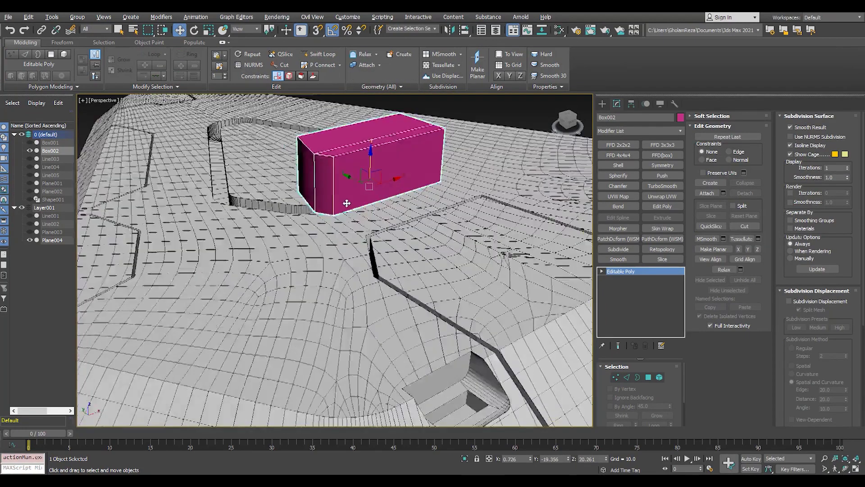
{"action": "middle_click_drag", "start_coordinate": [351, 203], "coordinate": [396, 199], "text": "alt"}
{"action": "left_click_drag", "start_coordinate": [397, 199], "coordinate": [401, 224]}
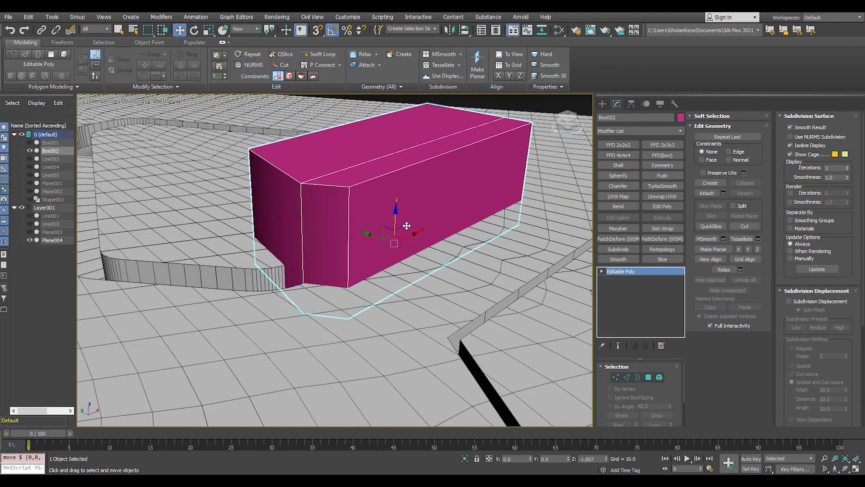
{"action": "middle_click_drag", "start_coordinate": [400, 224], "coordinate": [559, 267], "text": "alt"}
{"action": "key", "text": "4"}
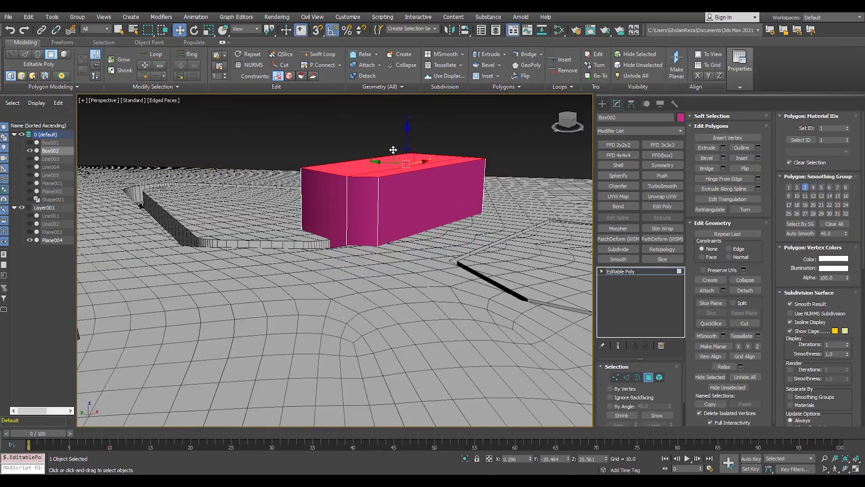
{"action": "left_click_drag", "start_coordinate": [397, 151], "coordinate": [399, 180]}
{"action": "key", "text": "ctrl+a"}
{"action": "middle_click_drag", "start_coordinate": [399, 180], "coordinate": [394, 234], "text": "alt"}
{"action": "left_click", "coordinate": [394, 240]}
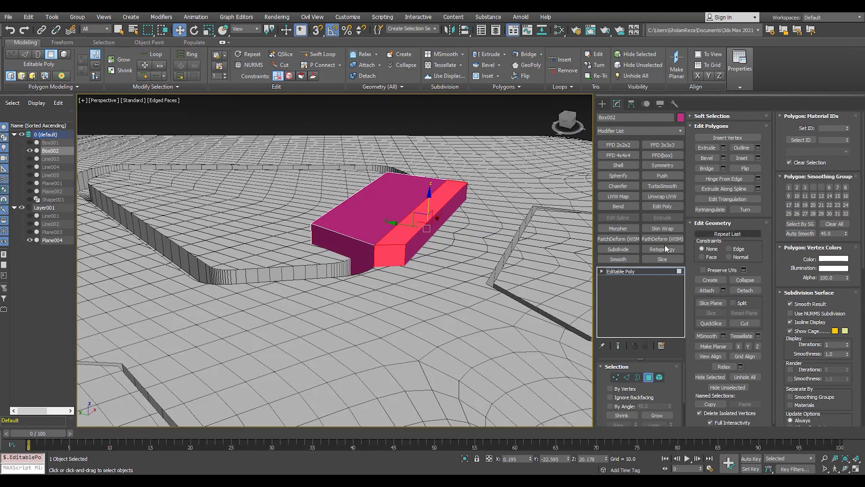
{"action": "key", "text": "z"}
{"action": "scroll", "coordinate": [388, 233], "scroll_direction": "up", "scroll_amount": 2}
Add TurboSmooth (1 iteration), then connect edges on the editable poly to add segments.
{"action": "left_click", "coordinate": [662, 186]}
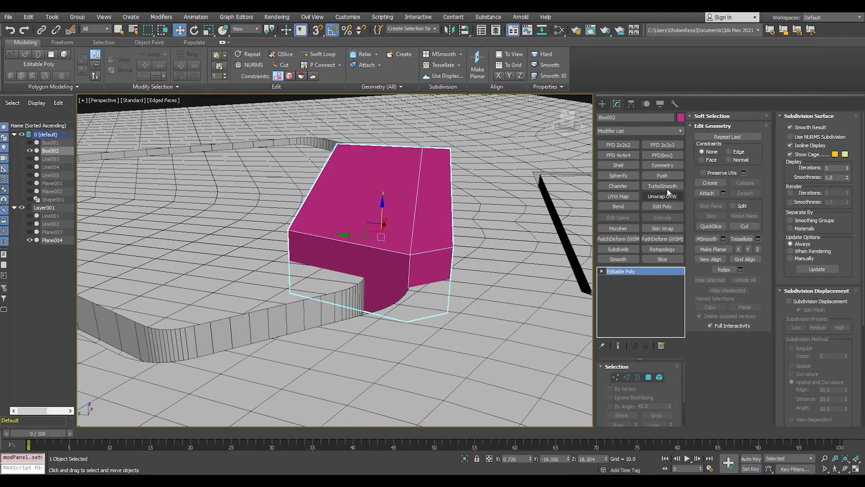
{"action": "left_click", "coordinate": [620, 279]}
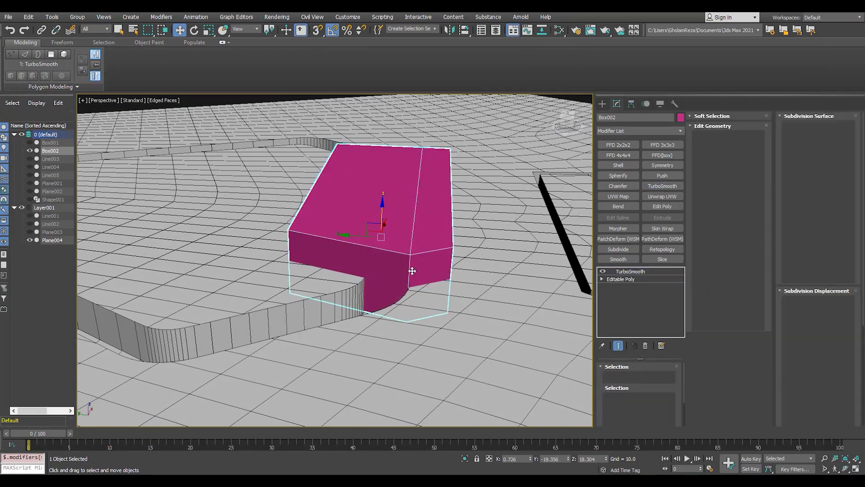
{"action": "key", "text": "2"}
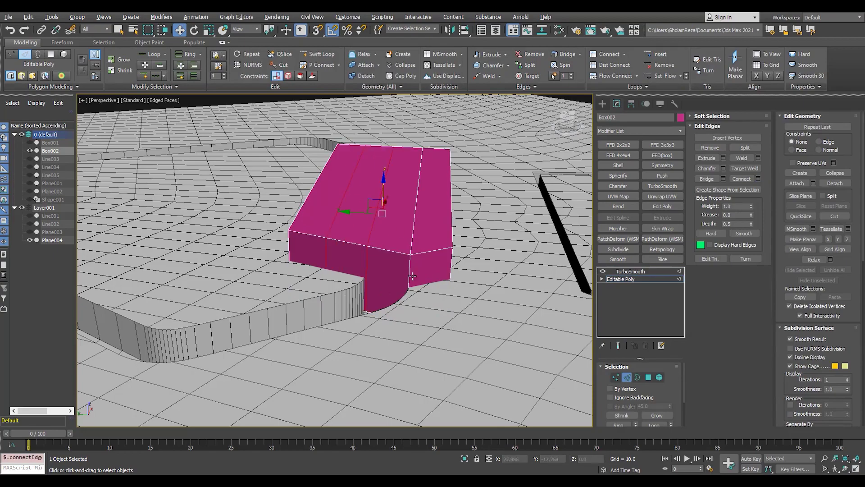
{"action": "left_click", "coordinate": [758, 179]}
{"action": "key", "text": "F3"}
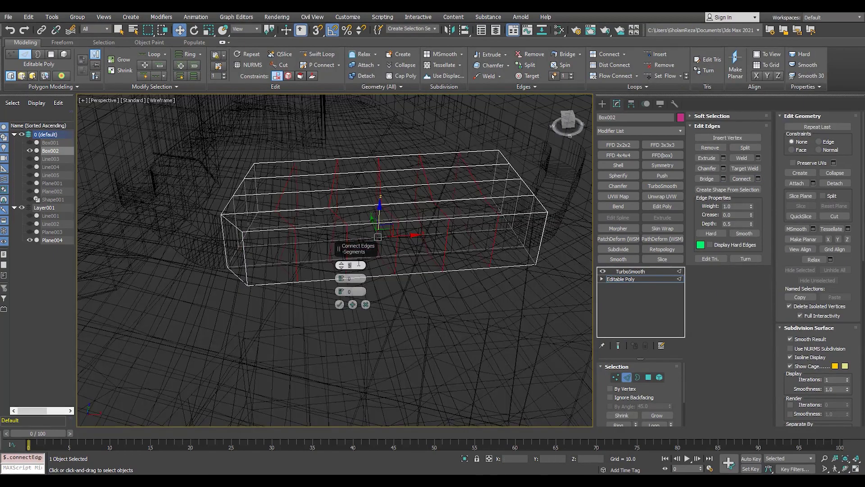
{"action": "left_click", "coordinate": [340, 305]}
{"action": "key", "text": "z"}
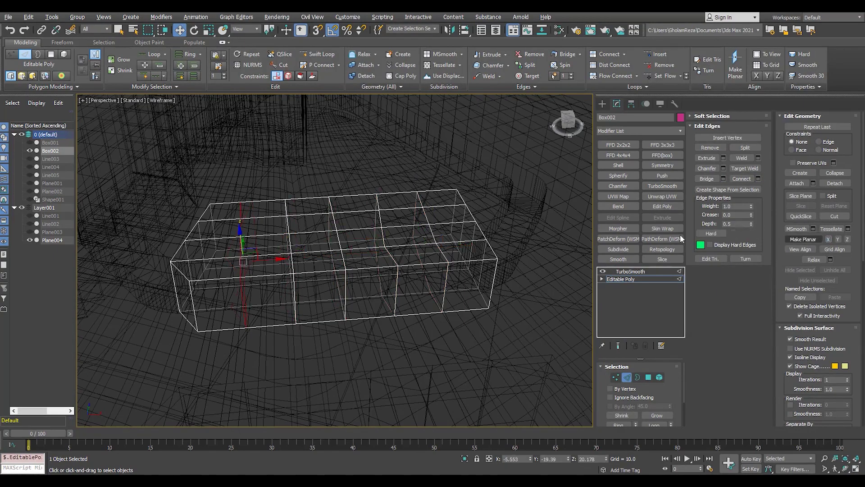
{"action": "key", "text": "F3"}
Frame Box002 and inspect it at its TurboSmooth level in shaded-with-edges view.
{"action": "key", "text": "t"}
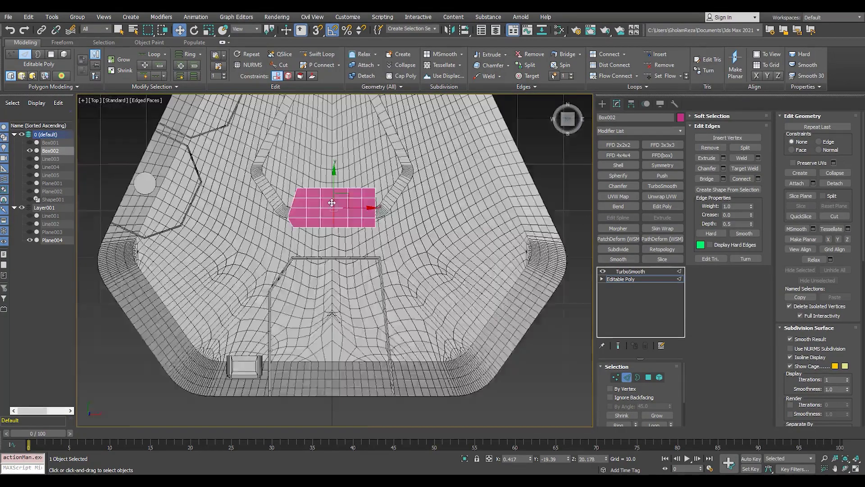
{"action": "key", "text": "z"}
{"action": "key", "text": "p"}
{"action": "left_click", "coordinate": [630, 271]}
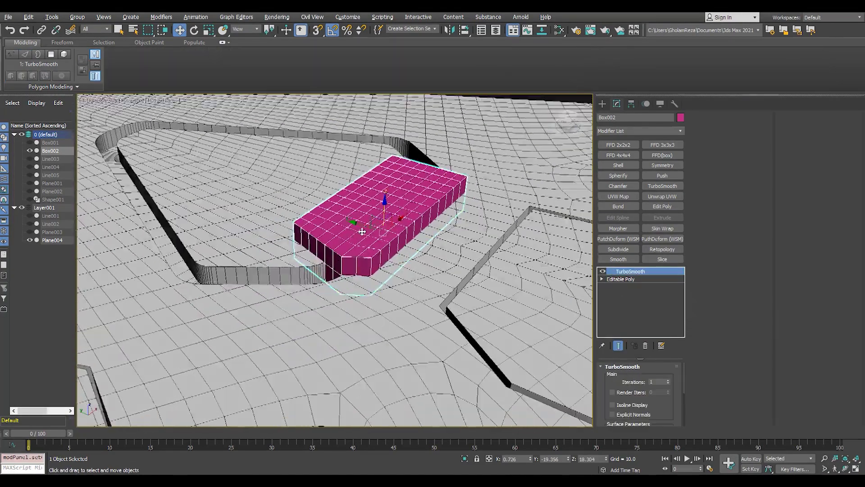
{"action": "middle_click_drag", "start_coordinate": [496, 338], "coordinate": [555, 338], "text": "alt"}
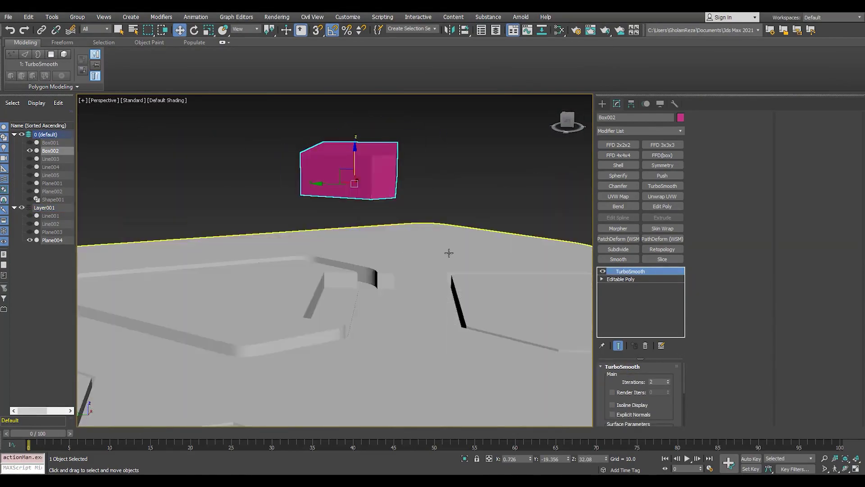
{"action": "key", "text": "F4"}
{"action": "middle_click_drag", "start_coordinate": [448, 253], "coordinate": [430, 236], "text": "alt"}
Select Box002's bottom face at Editable Poly level using select-by-angle.
{"action": "left_click", "coordinate": [627, 279]}
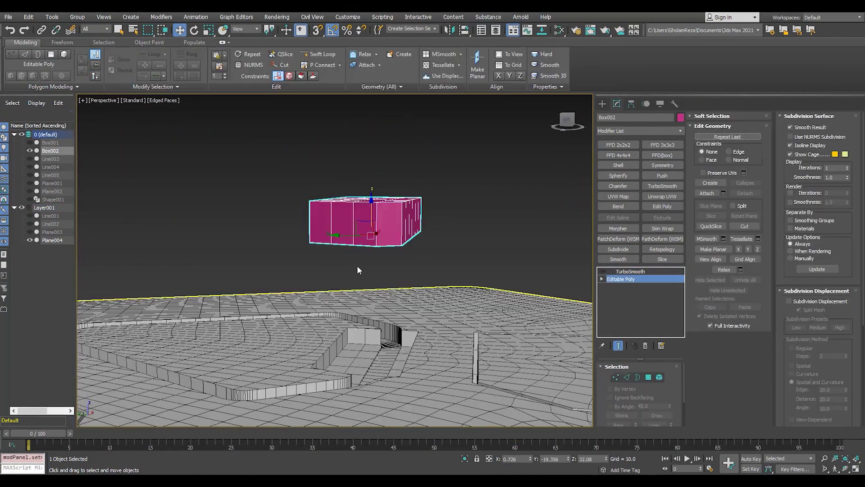
{"action": "key", "text": "4"}
{"action": "middle_click_drag", "start_coordinate": [358, 269], "coordinate": [361, 252], "text": "alt"}
{"action": "key", "text": "F3"}
{"action": "left_click", "coordinate": [369, 230]}
{"action": "left_click", "coordinate": [610, 406]}
{"action": "left_click", "coordinate": [388, 244]}
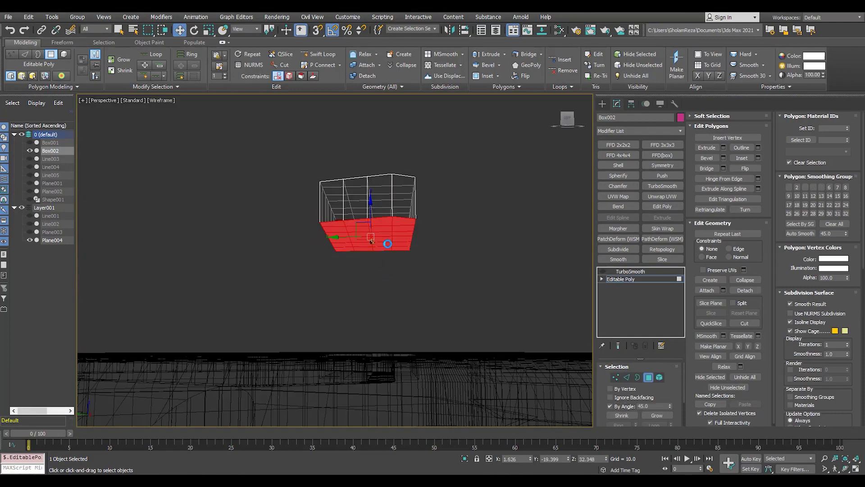
Add an FFD 2x2x2 modifier and pick its bottom lattice corner control points.
{"action": "left_click", "coordinate": [637, 147]}
{"action": "left_click_drag", "start_coordinate": [296, 289], "coordinate": [345, 198]}
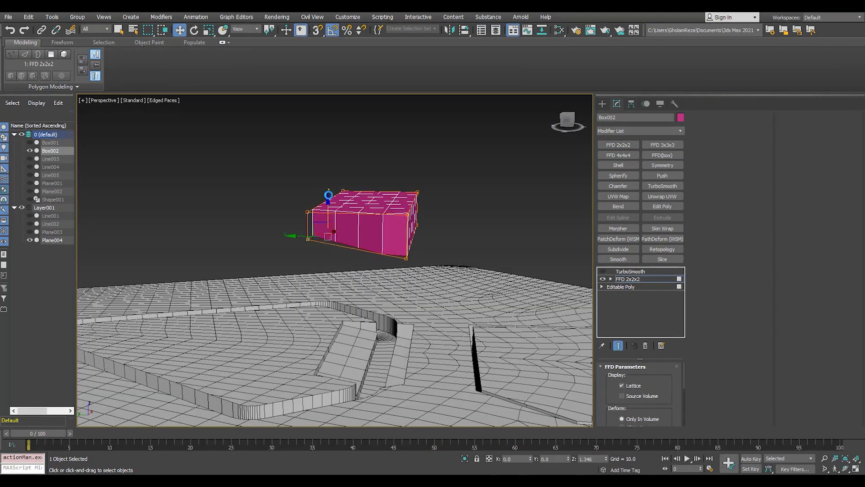
{"action": "middle_click_drag", "start_coordinate": [328, 269], "coordinate": [358, 303], "text": "alt"}
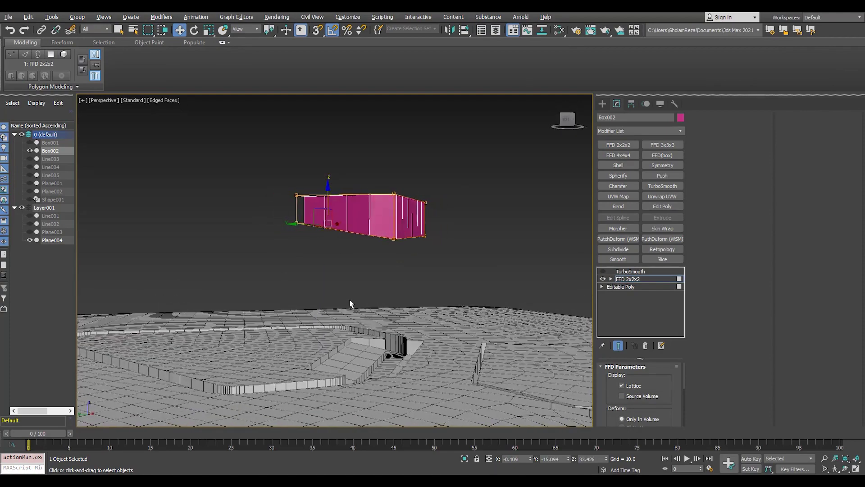
{"action": "left_click_drag", "start_coordinate": [392, 290], "coordinate": [440, 228]}
{"action": "left_click", "coordinate": [415, 223]}
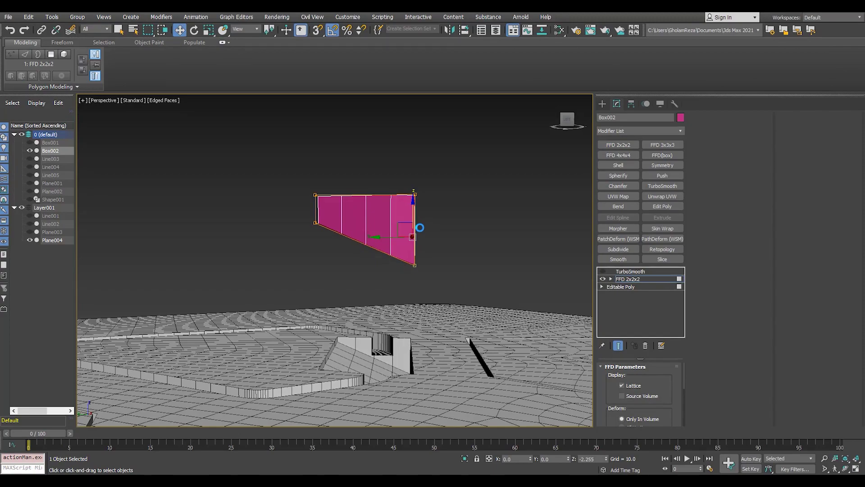
Orbit around the FFD-tapered Box002 to check the deformation.
{"action": "mouse_move", "coordinate": [419, 228]}
{"action": "middle_mouse_down", "text": "alt"}
{"action": "mouse_move", "coordinate": [362, 280]}
{"action": "mouse_move", "coordinate": [289, 238]}
{"action": "middle_mouse_up", "text": "alt"}
{"action": "key", "text": "F3"}
{"action": "middle_click_drag", "start_coordinate": [352, 203], "coordinate": [329, 185], "text": "alt"}
{"action": "key", "text": "F3"}
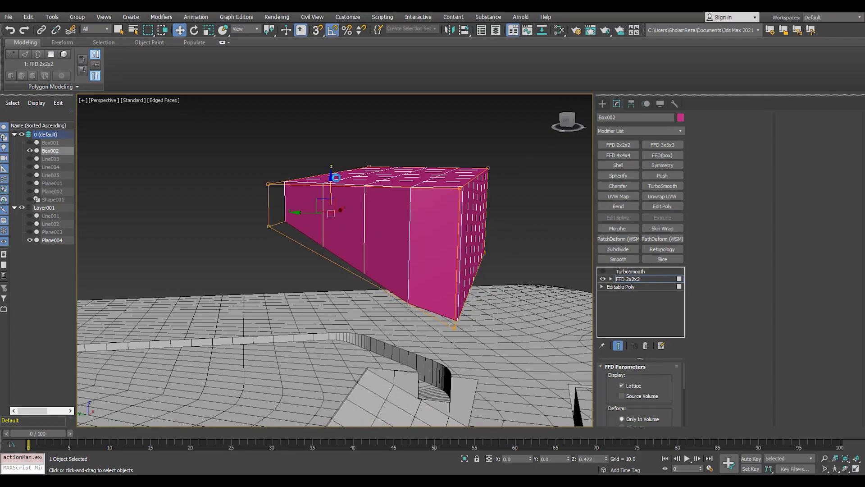
{"action": "mouse_move", "coordinate": [383, 309]}
{"action": "middle_mouse_down", "text": "alt"}
{"action": "mouse_move", "coordinate": [420, 294]}
{"action": "mouse_move", "coordinate": [426, 309]}
{"action": "mouse_move", "coordinate": [353, 206]}
{"action": "mouse_move", "coordinate": [323, 249]}
{"action": "middle_mouse_up", "text": "alt"}
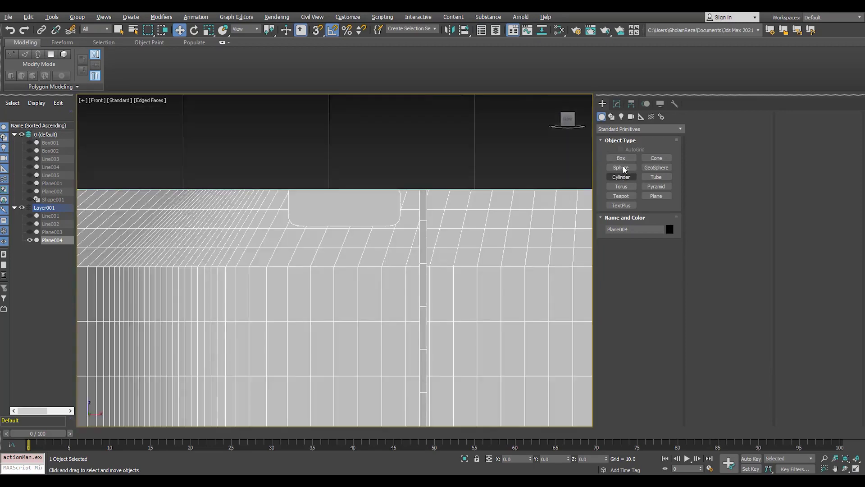
Draw a new small box and clone a copy of it.
{"action": "left_click", "coordinate": [621, 158]}
{"action": "mouse_move", "coordinate": [194, 178]}
{"action": "left_mouse_down"}
{"action": "mouse_move", "coordinate": [254, 235]}
{"action": "mouse_move", "coordinate": [300, 318]}
{"action": "left_mouse_up"}
{"action": "key", "text": "t"}
{"action": "key", "text": "w"}
{"action": "key", "text": "Return"}
Rotate the copy 45° around Z in the Top view.
{"action": "scroll", "coordinate": [312, 269], "scroll_direction": "up", "scroll_amount": 3}
{"action": "key", "text": "e"}
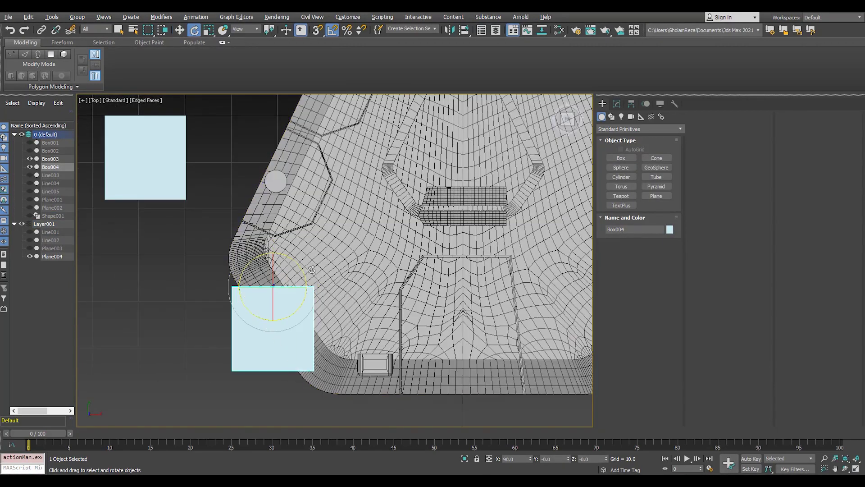
{"action": "mouse_move", "coordinate": [311, 270]}
{"action": "left_mouse_down"}
{"action": "mouse_move", "coordinate": [316, 287]}
{"action": "mouse_move", "coordinate": [322, 283]}
{"action": "left_mouse_up"}
{"action": "key", "text": "w"}
{"action": "key", "text": "F3"}
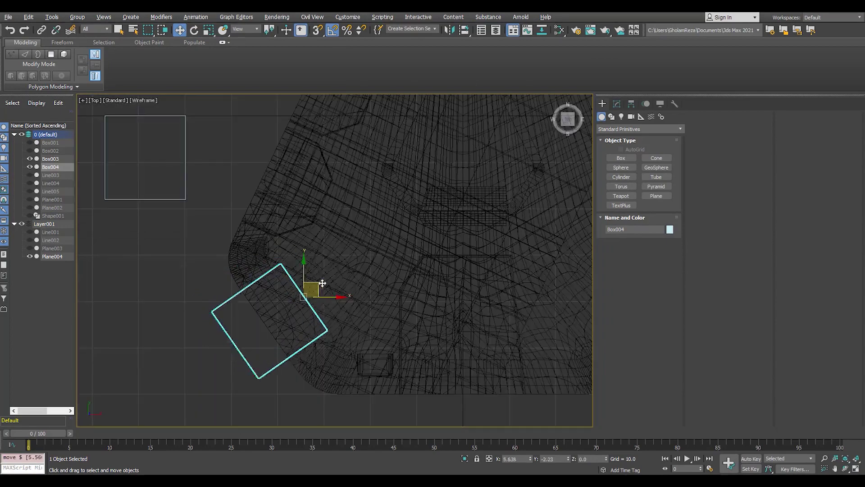
Lower the rotated copy into the slab's corner edge, then select the original box.
{"action": "key", "text": "alt+w"}
{"action": "scroll", "coordinate": [446, 356], "scroll_direction": "up", "scroll_amount": 5}
{"action": "key", "text": "alt+w"}
{"action": "key", "text": "F4"}
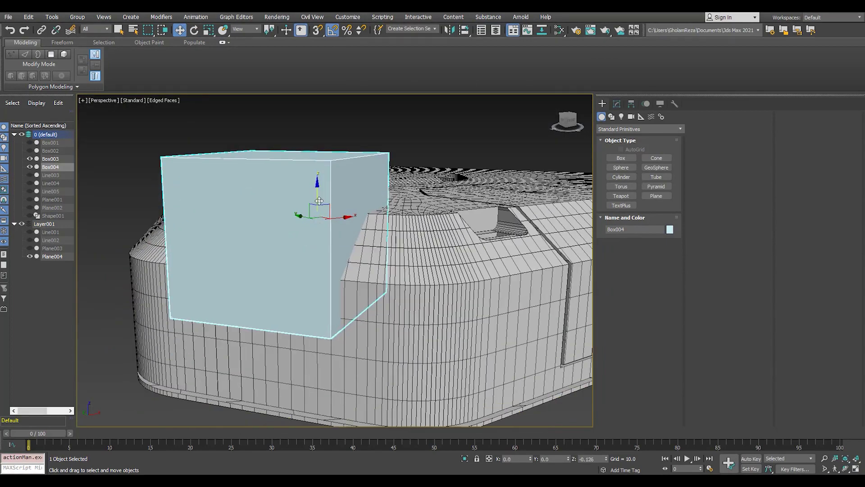
{"action": "left_click_drag", "start_coordinate": [323, 185], "coordinate": [324, 242]}
{"action": "scroll", "coordinate": [324, 242], "scroll_direction": "down", "scroll_amount": 3}
{"action": "left_click", "coordinate": [260, 232]}
{"action": "left_click", "coordinate": [616, 104]}
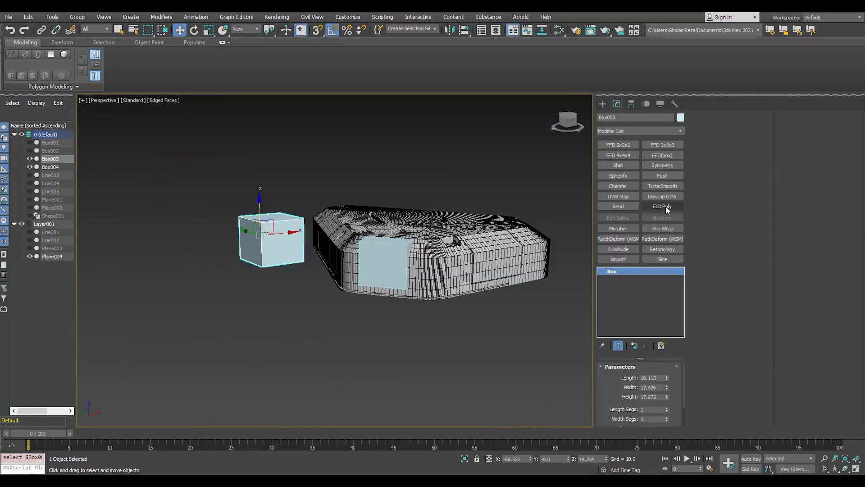
Add an Edit Poly modifier to Box003 and select all its polygons.
{"action": "left_click", "coordinate": [662, 206]}
{"action": "key", "text": "4"}
{"action": "left_click", "coordinate": [277, 221]}
{"action": "mouse_move", "coordinate": [277, 208]}
{"action": "middle_mouse_down", "text": "alt"}
{"action": "mouse_move", "coordinate": [223, 255]}
{"action": "mouse_move", "coordinate": [379, 266]}
{"action": "mouse_move", "coordinate": [202, 220]}
{"action": "middle_mouse_up", "text": "alt"}
{"action": "key", "text": "ctrl+a"}
{"action": "key", "text": "r"}
Select all twelve edges of Box003 and check them in wireframe.
{"action": "key", "text": "2"}
{"action": "key", "text": "ctrl+a"}
{"action": "key", "text": "F3"}
{"action": "middle_click_drag", "start_coordinate": [224, 257], "coordinate": [406, 243], "text": "alt"}
{"action": "key", "text": "F3"}
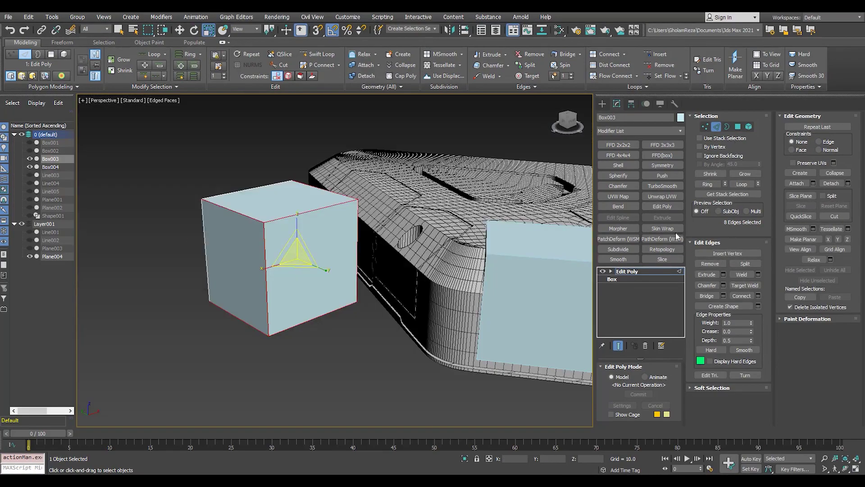
Chamfer the cube's edges with 2 segments and commit the rounding.
{"action": "left_click", "coordinate": [723, 286]}
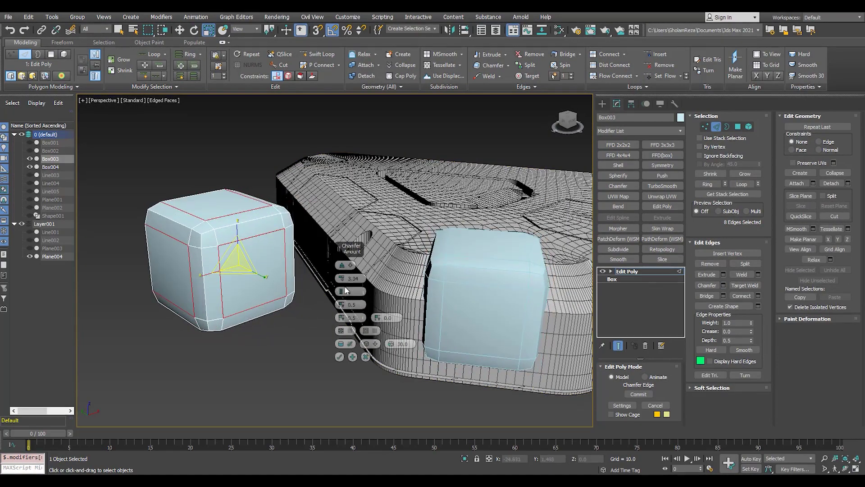
{"action": "left_click", "coordinate": [342, 291]}
{"action": "mouse_move", "coordinate": [342, 292]}
{"action": "middle_mouse_down", "text": "alt"}
{"action": "mouse_move", "coordinate": [300, 358]}
{"action": "mouse_move", "coordinate": [374, 324]}
{"action": "mouse_move", "coordinate": [405, 297]}
{"action": "middle_mouse_up", "text": "alt"}
{"action": "left_click", "coordinate": [339, 356]}
{"action": "key", "text": "2"}
Select the rotated copy Box004 sunk into the slab corner.
{"action": "left_click", "coordinate": [406, 298]}
{"action": "scroll", "coordinate": [405, 297], "scroll_direction": "down", "scroll_amount": 2}
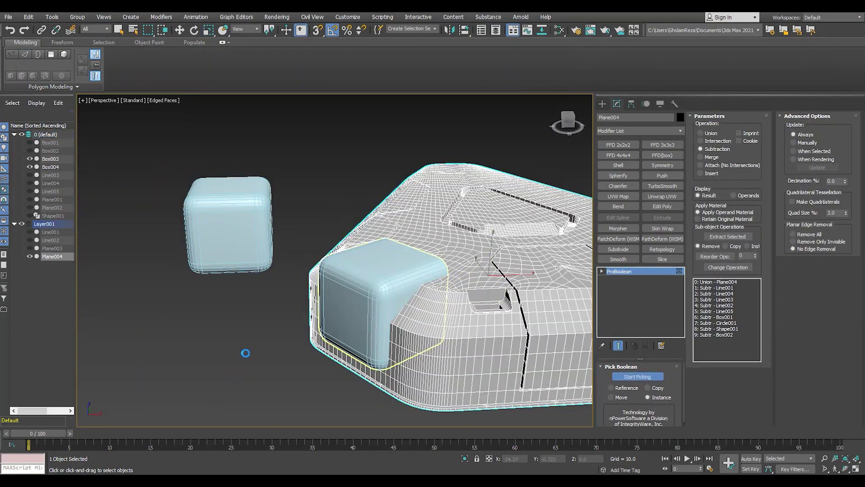
{"action": "left_click", "coordinate": [360, 293]}
{"action": "middle_click_drag", "start_coordinate": [360, 293], "coordinate": [334, 306], "text": "alt"}
Raise Box003's bottom vertices to make the rounded cube shorter.
{"action": "key", "text": "F4"}
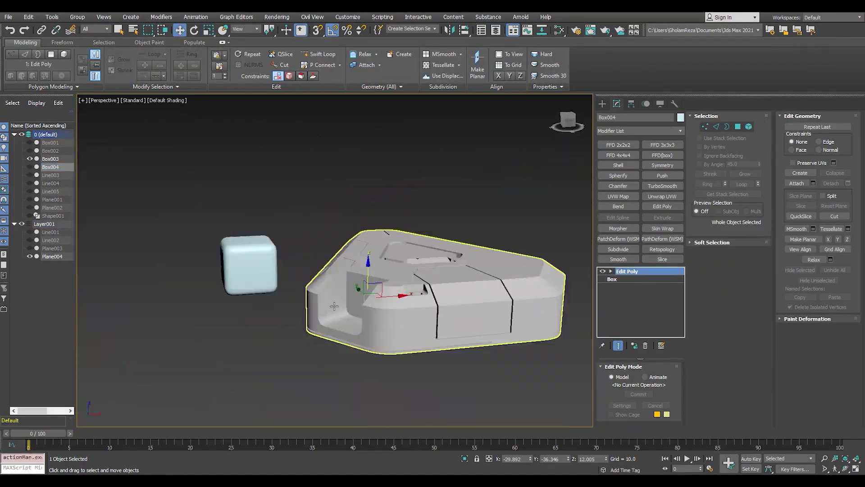
{"action": "scroll", "coordinate": [334, 306], "scroll_direction": "up", "scroll_amount": 3}
{"action": "left_click", "coordinate": [136, 244]}
{"action": "scroll", "coordinate": [193, 271], "scroll_direction": "down", "scroll_amount": 3}
{"action": "key", "text": "F3"}
{"action": "key", "text": "1"}
{"action": "scroll", "coordinate": [255, 289], "scroll_direction": "up", "scroll_amount": 3}
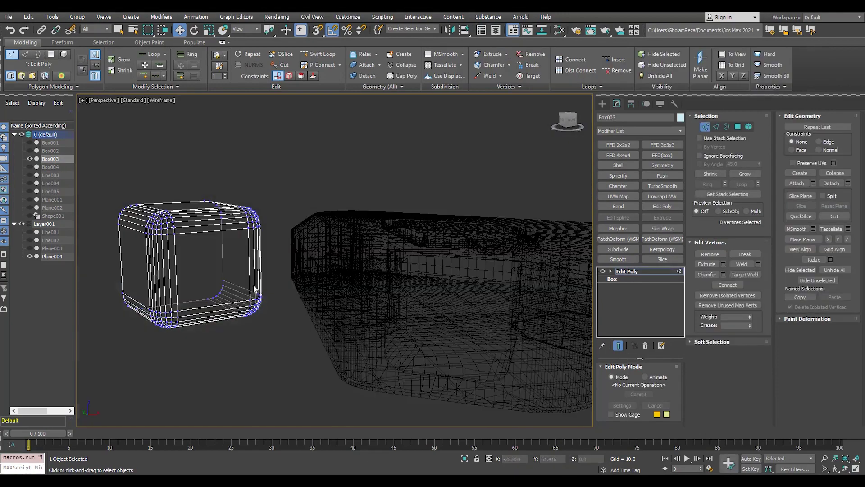
{"action": "key", "text": "F3"}
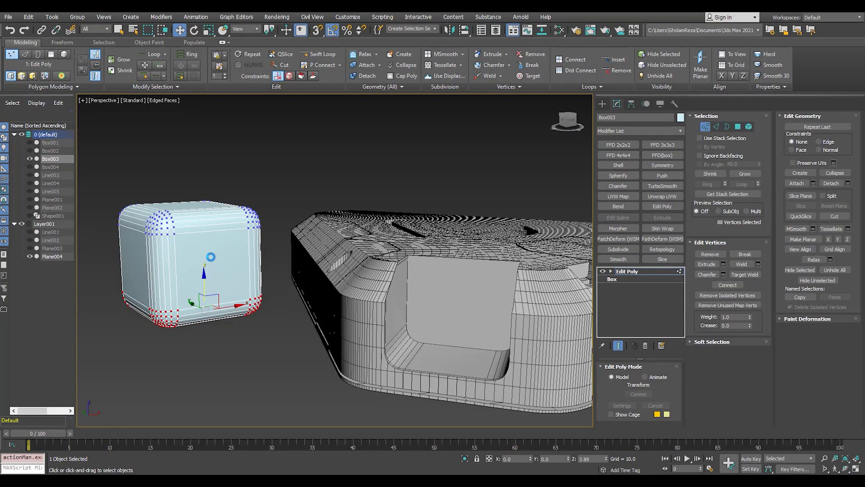
{"action": "left_click_drag", "start_coordinate": [204, 288], "coordinate": [204, 270]}
{"action": "mouse_move", "coordinate": [193, 251]}
{"action": "middle_mouse_down", "text": "alt"}
{"action": "mouse_move", "coordinate": [179, 272]}
{"action": "mouse_move", "coordinate": [203, 316]}
{"action": "middle_mouse_up", "text": "alt"}
Connect the selected edges with a pinched pair of new edge loops.
{"action": "key", "text": "2"}
{"action": "scroll", "coordinate": [388, 253], "scroll_direction": "up", "scroll_amount": 2}
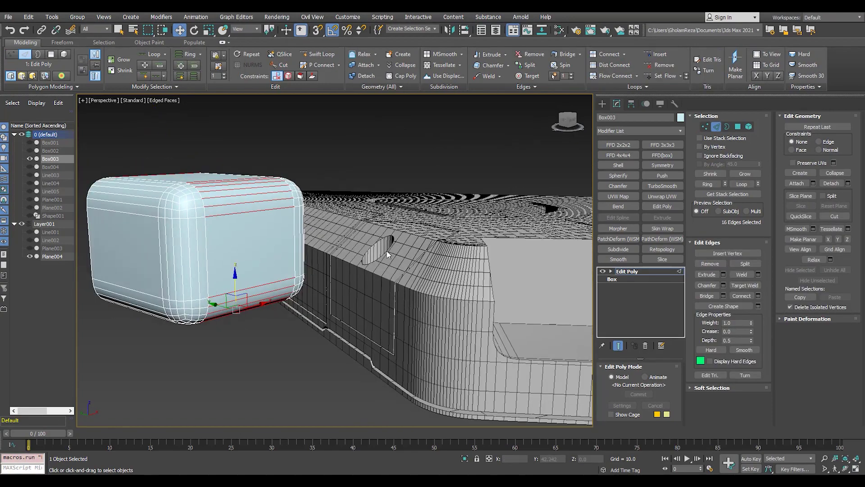
{"action": "left_click", "coordinate": [758, 295]}
{"action": "middle_click_drag", "start_coordinate": [485, 296], "coordinate": [341, 266], "text": "alt"}
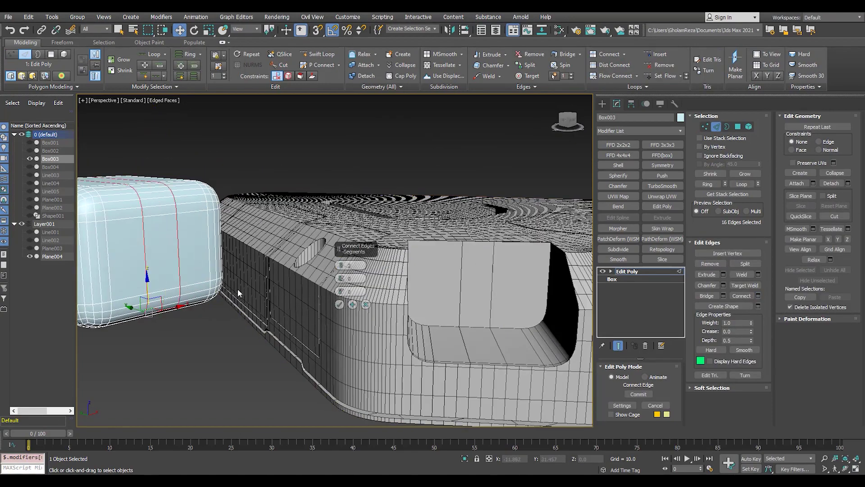
{"action": "middle_click_drag", "start_coordinate": [238, 293], "coordinate": [340, 262], "text": "alt"}
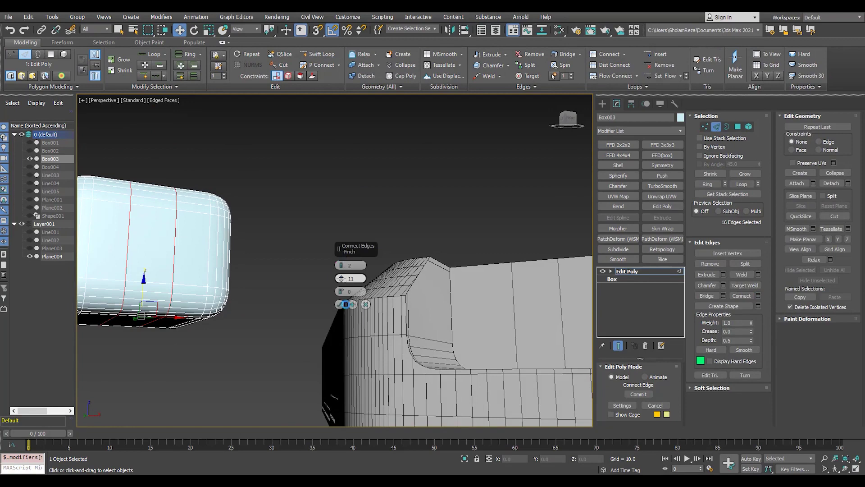
{"action": "left_click", "coordinate": [340, 305]}
{"action": "middle_click_drag", "start_coordinate": [255, 302], "coordinate": [312, 294], "text": "alt"}
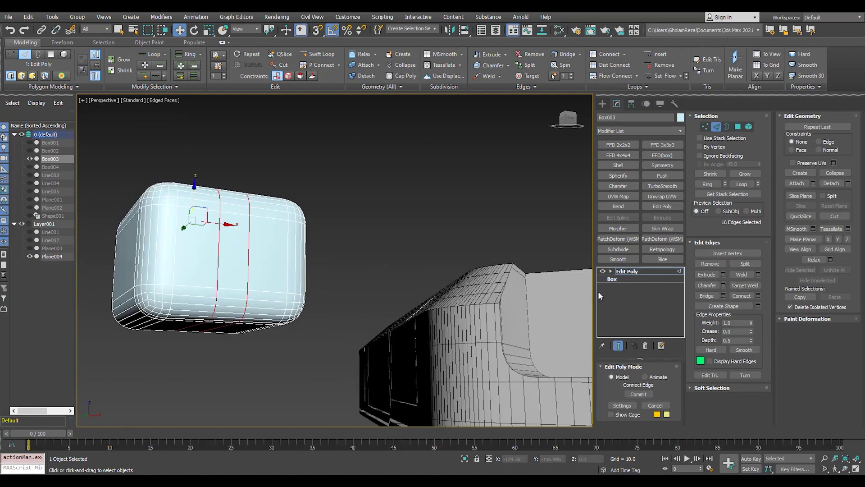
{"action": "middle_click_drag", "start_coordinate": [235, 270], "coordinate": [173, 282], "text": "alt"}
Scale the cube's vertices wider and box-select the vertices on its side.
{"action": "key", "text": "1"}
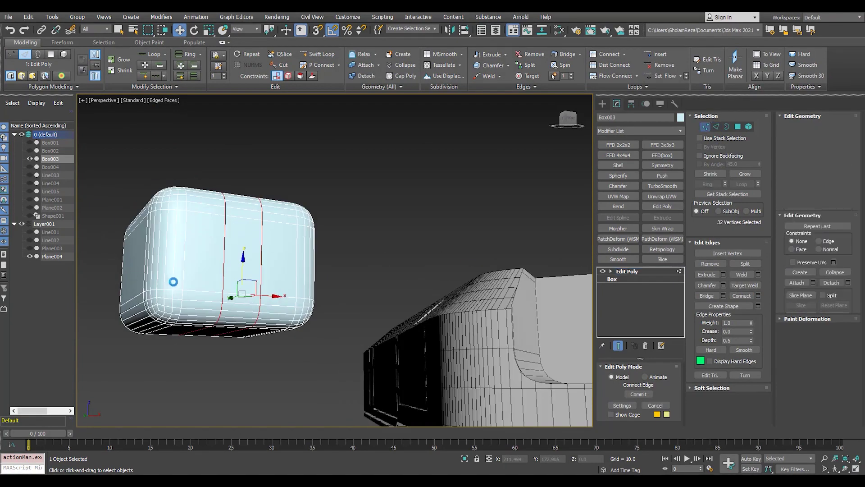
{"action": "key", "text": "r"}
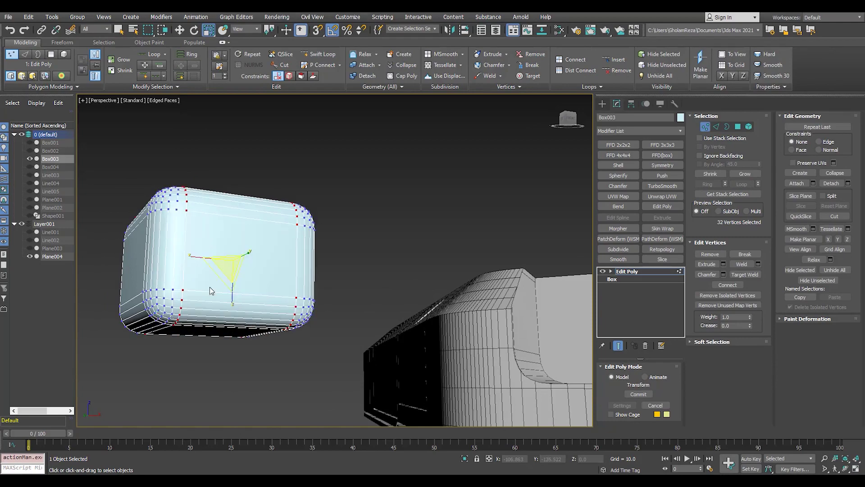
{"action": "mouse_move", "coordinate": [183, 258]}
{"action": "middle_mouse_down", "text": "alt"}
{"action": "mouse_move", "coordinate": [255, 322]}
{"action": "mouse_move", "coordinate": [275, 279]}
{"action": "middle_mouse_up", "text": "alt"}
{"action": "key", "text": "2"}
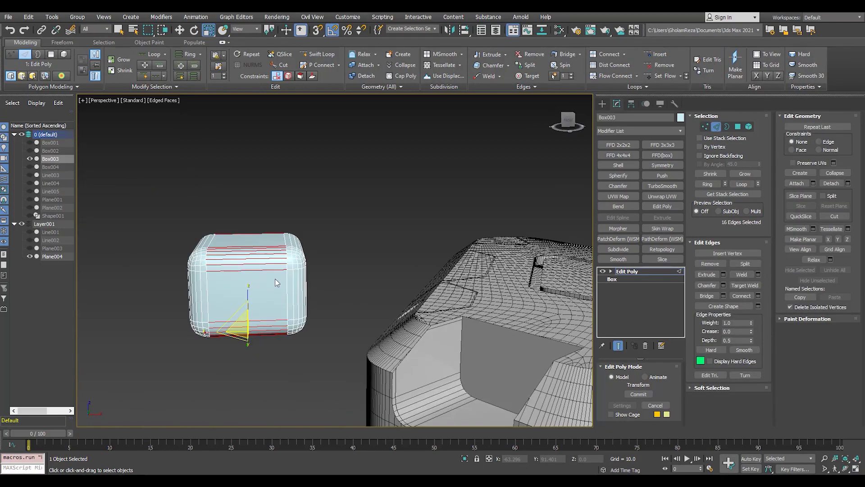
{"action": "key", "text": "1"}
{"action": "scroll", "coordinate": [272, 269], "scroll_direction": "up", "scroll_amount": 2}
{"action": "key", "text": "F3"}
{"action": "left_click_drag", "start_coordinate": [290, 191], "coordinate": [393, 379]}
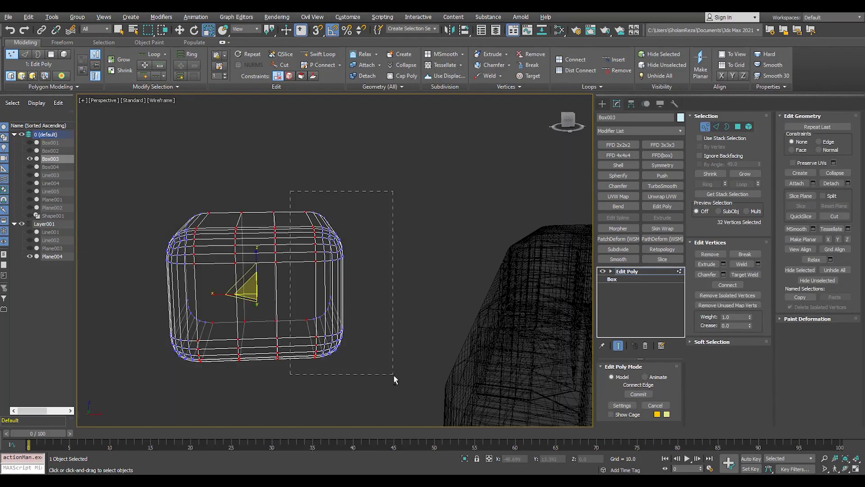
{"action": "key", "text": "F3"}
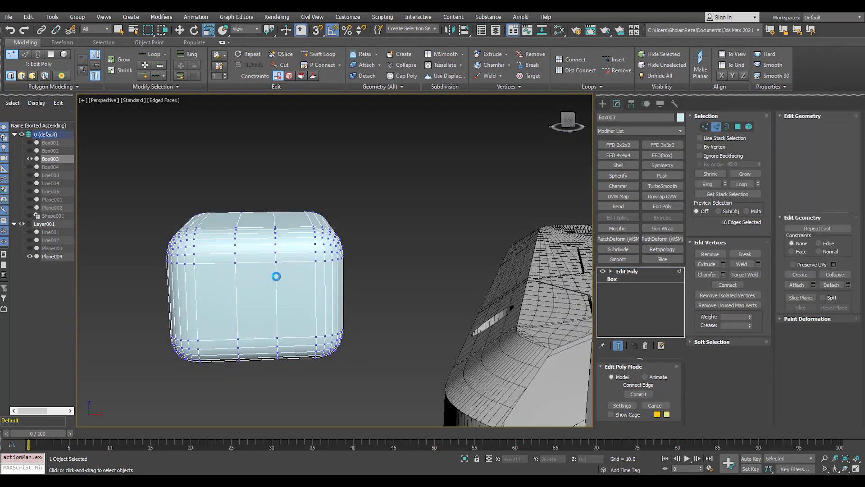
Add more connecting edge loops to the cube's edges.
{"action": "key", "text": "2"}
{"action": "left_click", "coordinate": [723, 285]}
{"action": "left_click", "coordinate": [758, 295]}
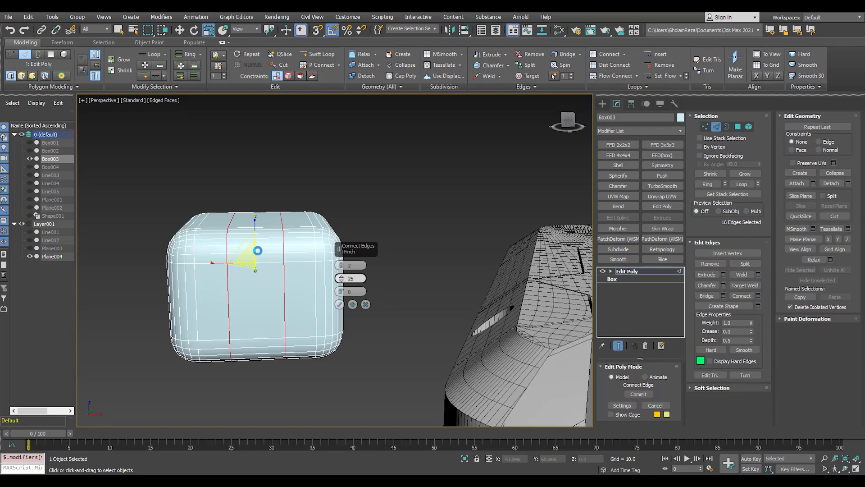
{"action": "scroll", "coordinate": [258, 278], "scroll_direction": "up", "scroll_amount": 5}
Select the cube's bottom polygons and push them down into a tab.
{"action": "key", "text": "4"}
{"action": "key", "text": "F3"}
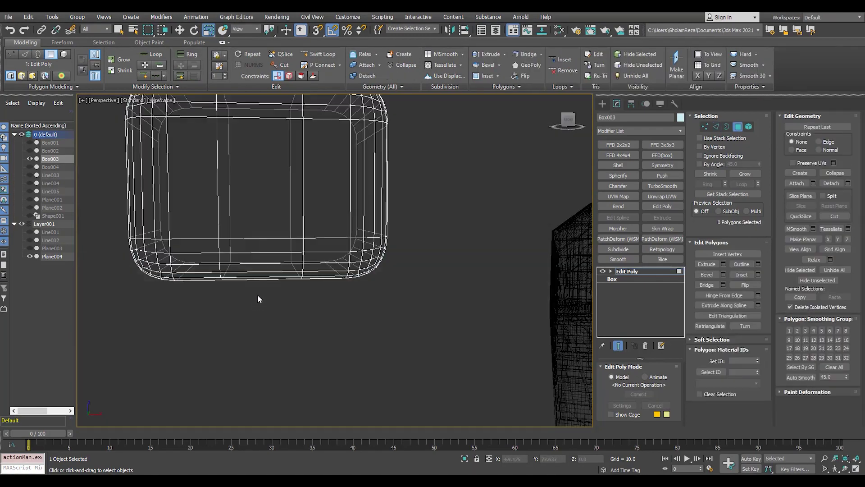
{"action": "left_click_drag", "start_coordinate": [257, 301], "coordinate": [269, 241]}
{"action": "scroll", "coordinate": [269, 241], "scroll_direction": "down", "scroll_amount": 5}
{"action": "key", "text": "F3"}
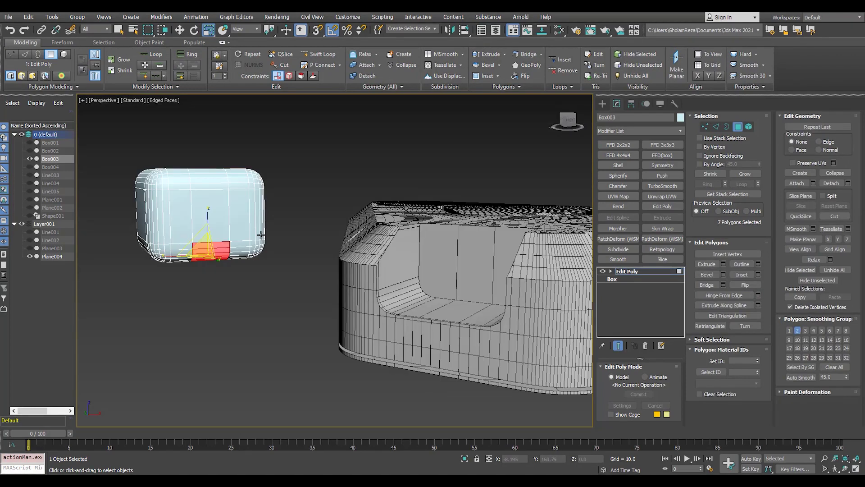
{"action": "key", "text": "w"}
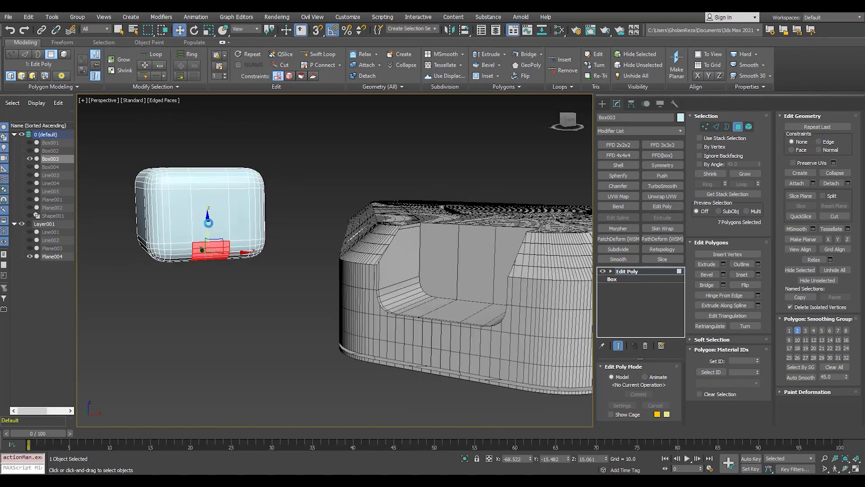
{"action": "left_click_drag", "start_coordinate": [210, 232], "coordinate": [215, 244]}
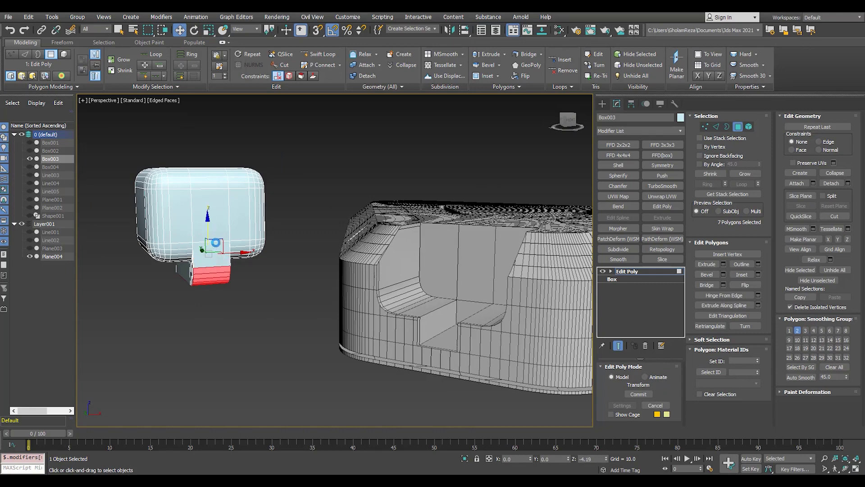
{"action": "middle_click_drag", "start_coordinate": [218, 238], "coordinate": [156, 193], "text": "alt"}
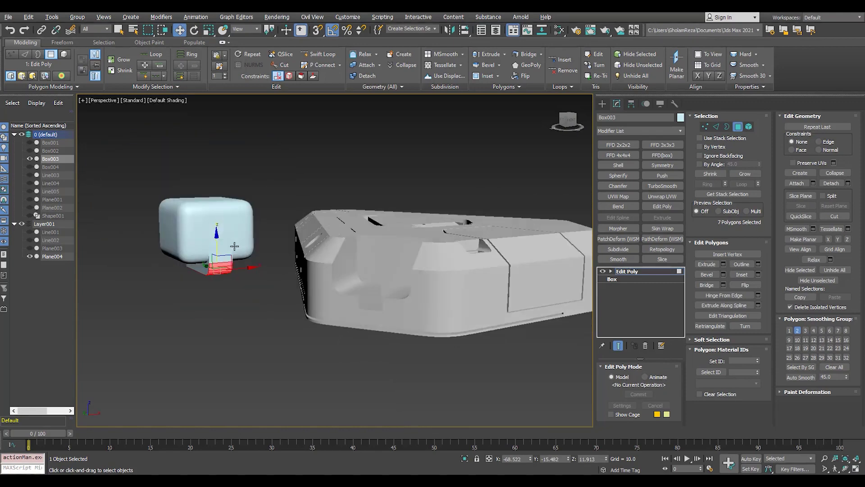
Connect another set of edges to add loops around the cube the other way.
{"action": "key", "text": "2"}
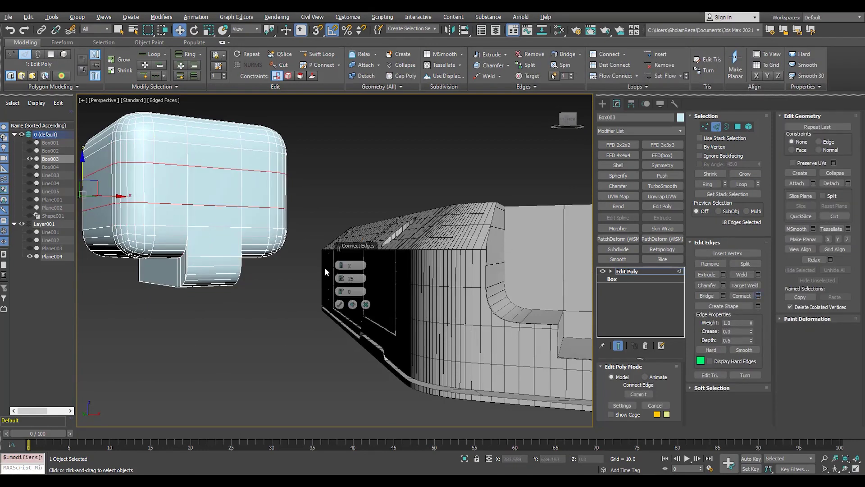
{"action": "scroll", "coordinate": [266, 250], "scroll_direction": "down", "scroll_amount": 5}
{"action": "middle_click_drag", "start_coordinate": [266, 249], "coordinate": [134, 228], "text": "alt"}
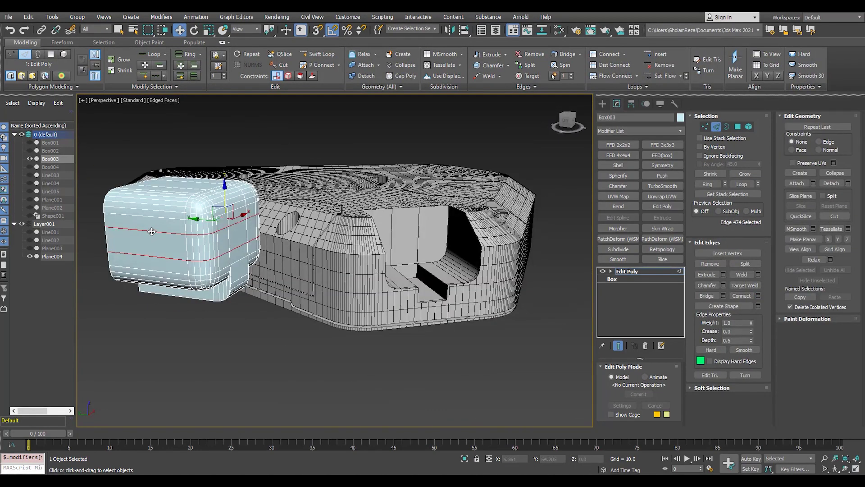
{"action": "left_click", "coordinate": [758, 295]}
{"action": "scroll", "coordinate": [288, 261], "scroll_direction": "up", "scroll_amount": 3}
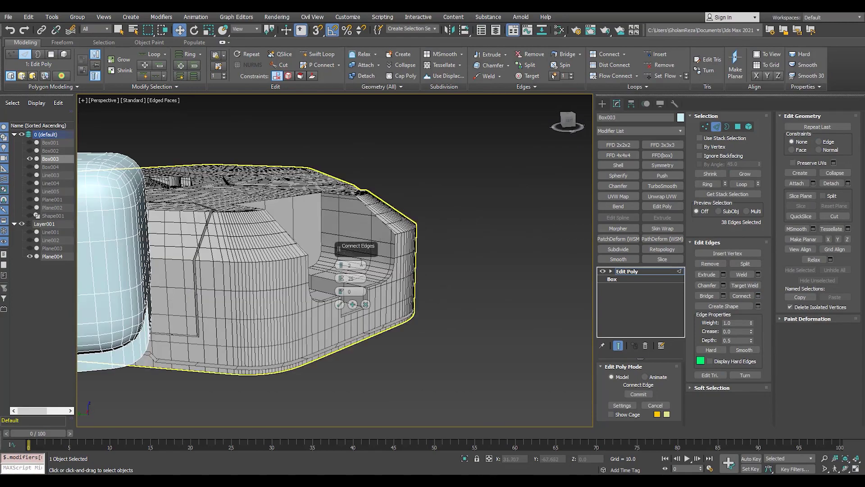
{"action": "scroll", "coordinate": [316, 215], "scroll_direction": "down", "scroll_amount": 3}
{"action": "middle_click_drag", "start_coordinate": [316, 215], "coordinate": [180, 236], "text": "alt"}
Bevel the selected side polygons of Box003 outward into raised blocks.
{"action": "key", "text": "4"}
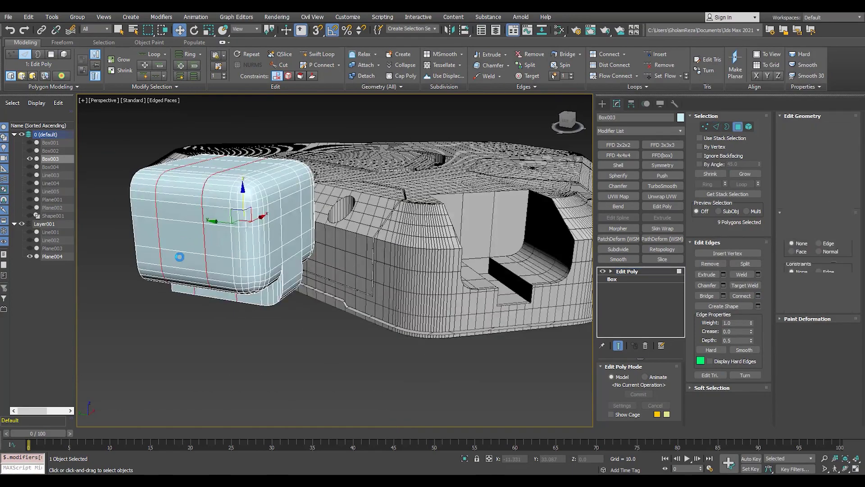
{"action": "left_click", "coordinate": [244, 224], "text": "ctrl"}
{"action": "middle_click_drag", "start_coordinate": [244, 224], "coordinate": [290, 316], "text": "alt"}
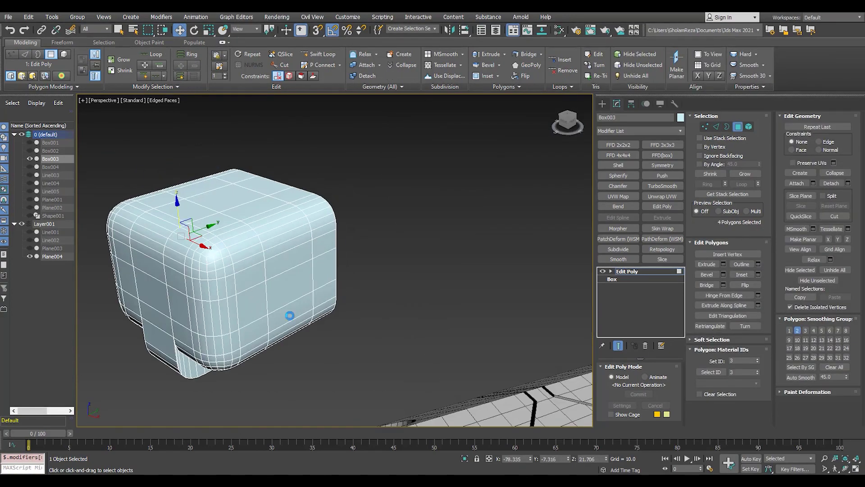
{"action": "scroll", "coordinate": [216, 297], "scroll_direction": "down", "scroll_amount": 3}
{"action": "middle_click_drag", "start_coordinate": [217, 297], "coordinate": [271, 270], "text": "alt"}
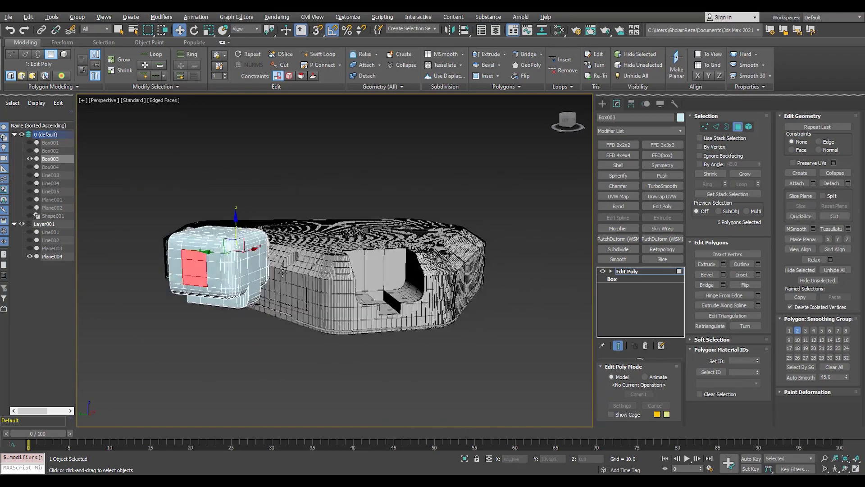
{"action": "scroll", "coordinate": [310, 264], "scroll_direction": "up", "scroll_amount": 3}
{"action": "key", "text": "shift+ctrl+b"}
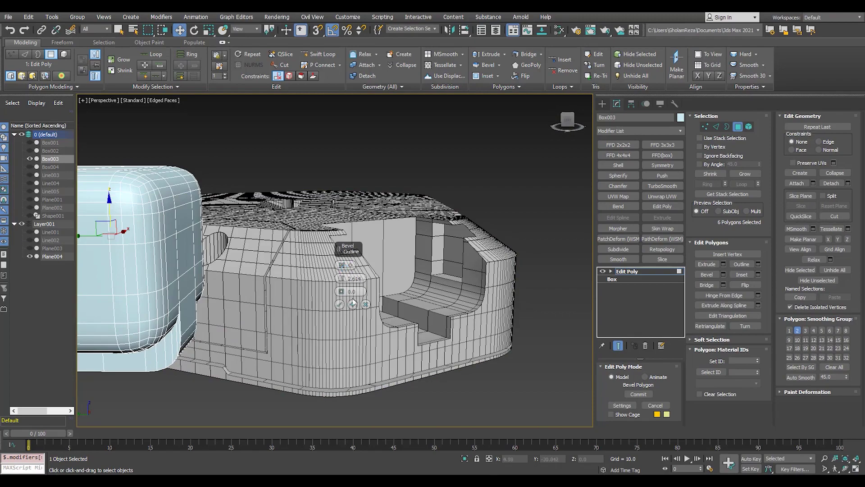
{"action": "scroll", "coordinate": [377, 236], "scroll_direction": "down", "scroll_amount": 3}
{"action": "middle_click_drag", "start_coordinate": [377, 236], "coordinate": [344, 272], "text": "alt"}
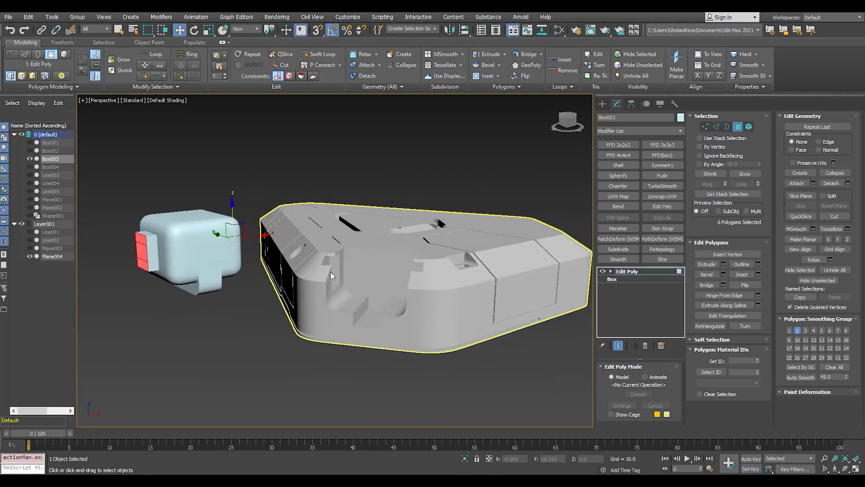
{"action": "scroll", "coordinate": [344, 272], "scroll_direction": "up", "scroll_amount": 3}
Exit cube editing, select the slab and view it shaded without edges.
{"action": "left_click", "coordinate": [160, 315]}
{"action": "left_click", "coordinate": [513, 388]}
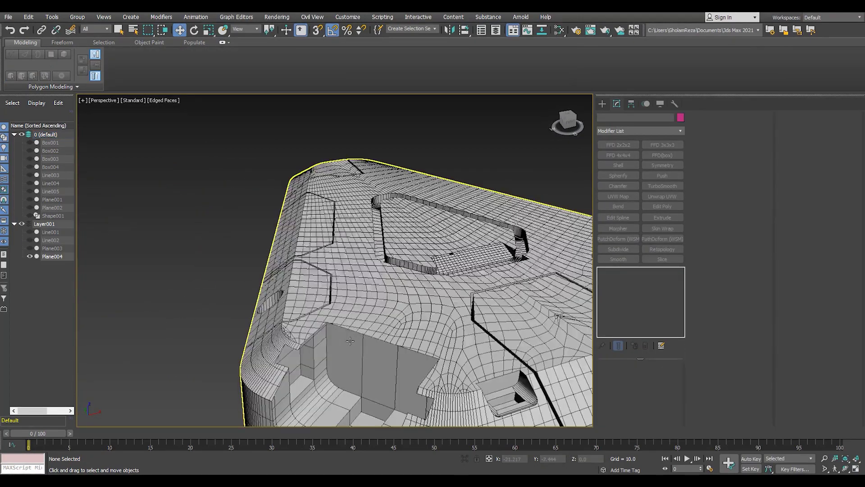
{"action": "scroll", "coordinate": [302, 346], "scroll_direction": "up", "scroll_amount": 3}
{"action": "key", "text": "F4"}
{"action": "scroll", "coordinate": [316, 316], "scroll_direction": "down", "scroll_amount": 3}
{"action": "mouse_move", "coordinate": [315, 315]}
{"action": "middle_mouse_down", "text": "alt"}
{"action": "mouse_move", "coordinate": [270, 325]}
{"action": "mouse_move", "coordinate": [252, 315]}
{"action": "middle_mouse_up", "text": "alt"}
{"action": "scroll", "coordinate": [231, 327], "scroll_direction": "up", "scroll_amount": 3}
{"action": "left_click", "coordinate": [101, 257]}
{"action": "scroll", "coordinate": [101, 257], "scroll_direction": "down", "scroll_amount": 3}
Bring Box003 back into view and select all its polygons.
{"action": "left_click", "coordinate": [30, 158]}
{"action": "left_click", "coordinate": [50, 159]}
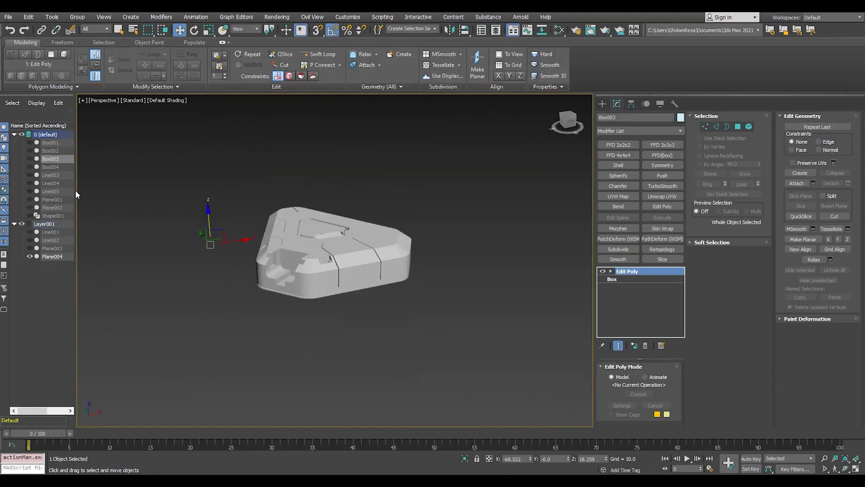
{"action": "scroll", "coordinate": [183, 244], "scroll_direction": "up", "scroll_amount": 2}
{"action": "key", "text": "4"}
{"action": "scroll", "coordinate": [182, 244], "scroll_direction": "up", "scroll_amount": 3}
{"action": "key", "text": "ctrl+a"}
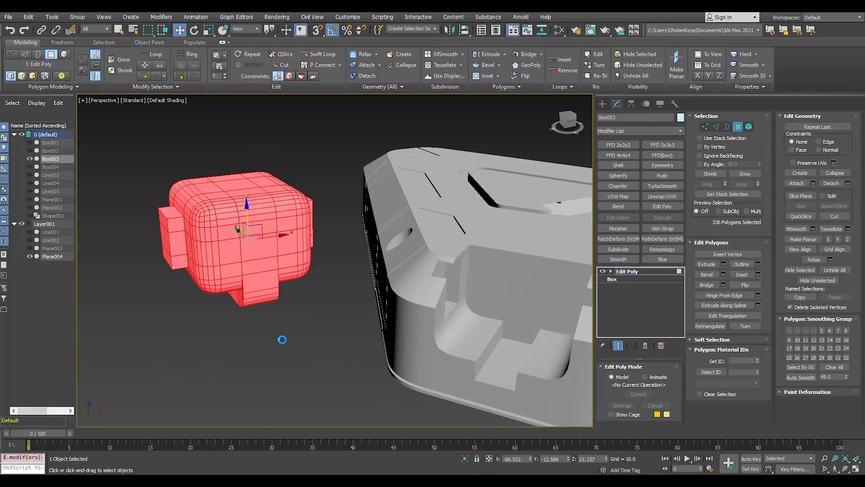
{"action": "left_click", "coordinate": [630, 271]}
Hide Box003, select the slab Plane004 and maximize the Front view.
{"action": "left_click", "coordinate": [30, 159]}
{"action": "left_click", "coordinate": [469, 314]}
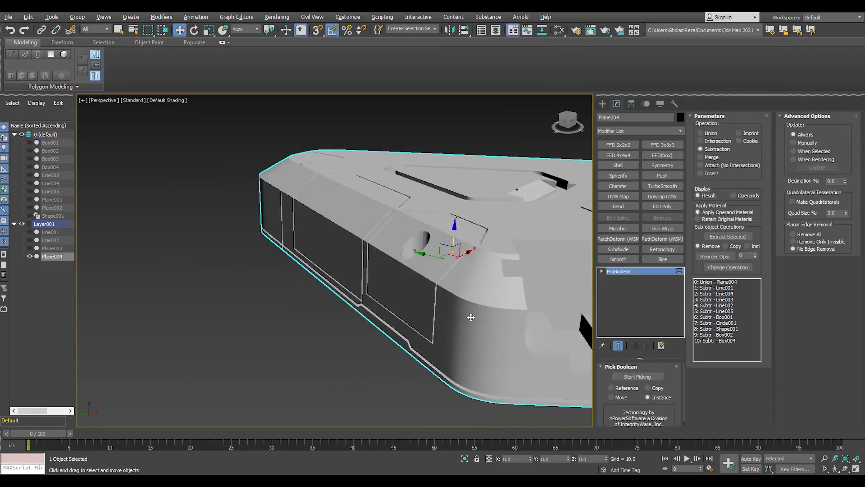
{"action": "middle_click_drag", "start_coordinate": [469, 314], "coordinate": [425, 297], "text": "alt"}
{"action": "scroll", "coordinate": [425, 297], "scroll_direction": "up", "scroll_amount": 2}
{"action": "key", "text": "alt+w"}
{"action": "key", "text": "alt+w"}
Draw a cylinder beside the slab.
{"action": "left_click", "coordinate": [602, 103]}
{"action": "left_click", "coordinate": [621, 177]}
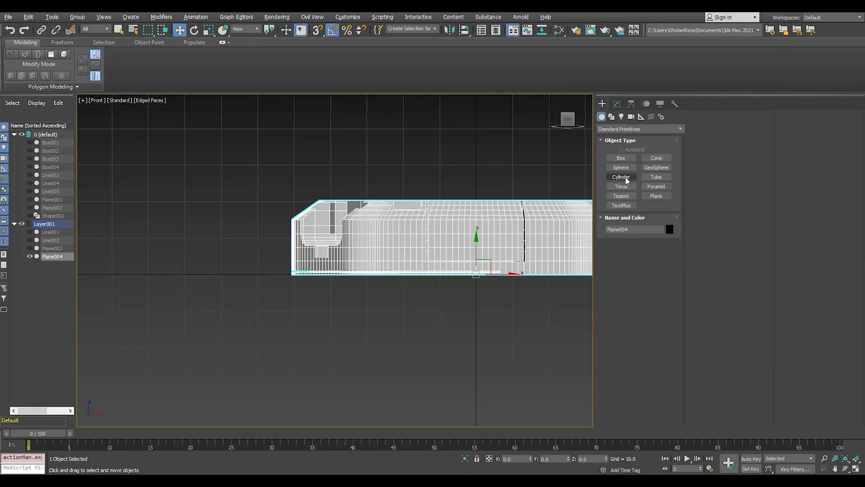
{"action": "left_click_drag", "start_coordinate": [215, 196], "coordinate": [233, 238]}
{"action": "left_click", "coordinate": [233, 238]}
{"action": "key", "text": "w"}
Rotate the cylinder -55° about Z in Top view and move it onto the slab's lower corner.
{"action": "key", "text": "t"}
{"action": "key", "text": "e"}
{"action": "mouse_move", "coordinate": [253, 171]}
{"action": "left_mouse_down"}
{"action": "mouse_move", "coordinate": [260, 197]}
{"action": "mouse_move", "coordinate": [377, 311]}
{"action": "left_mouse_up"}
{"action": "scroll", "coordinate": [376, 311], "scroll_direction": "up", "scroll_amount": 3}
{"action": "scroll", "coordinate": [376, 311], "scroll_direction": "up", "scroll_amount": 3}
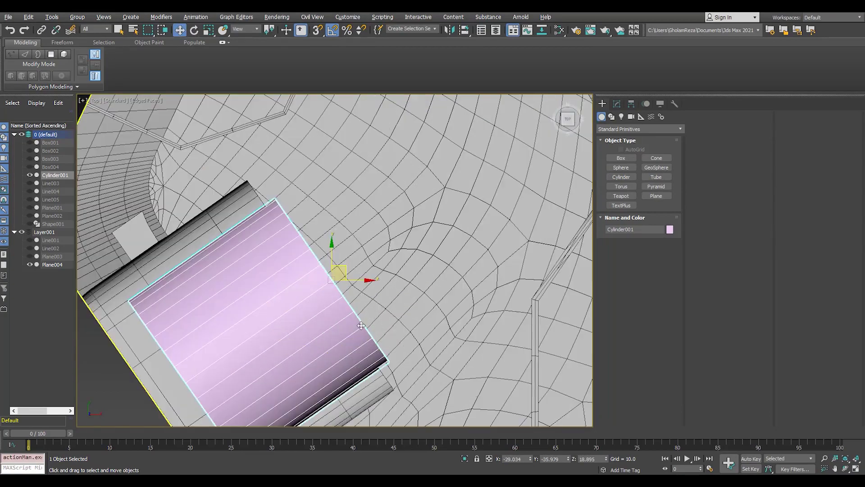
{"action": "left_click_drag", "start_coordinate": [344, 265], "coordinate": [385, 248]}
{"action": "key", "text": "alt+w"}
{"action": "key", "text": "alt+w"}
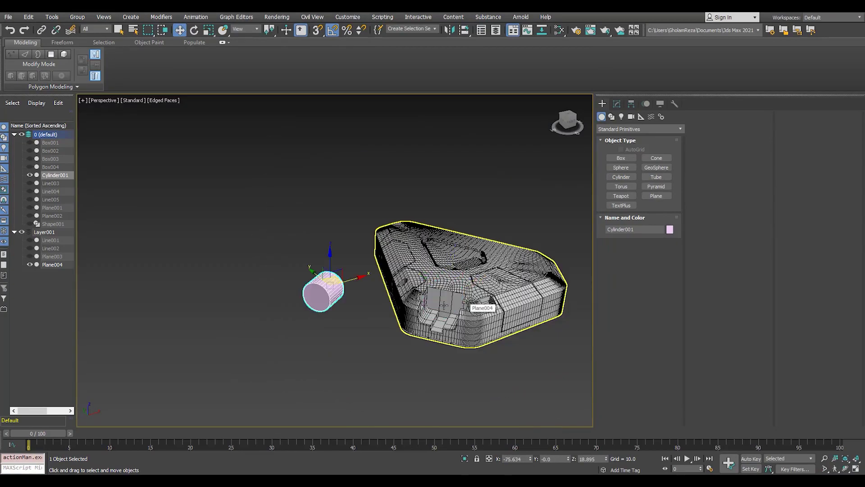
Shift-clone the cylinder to create a second copy, Cylinder002.
{"action": "key", "text": "t"}
{"action": "key", "text": "e"}
{"action": "left_click_drag", "start_coordinate": [270, 216], "coordinate": [270, 199], "text": "shift"}
{"action": "left_click", "coordinate": [398, 229]}
{"action": "left_click", "coordinate": [414, 275]}
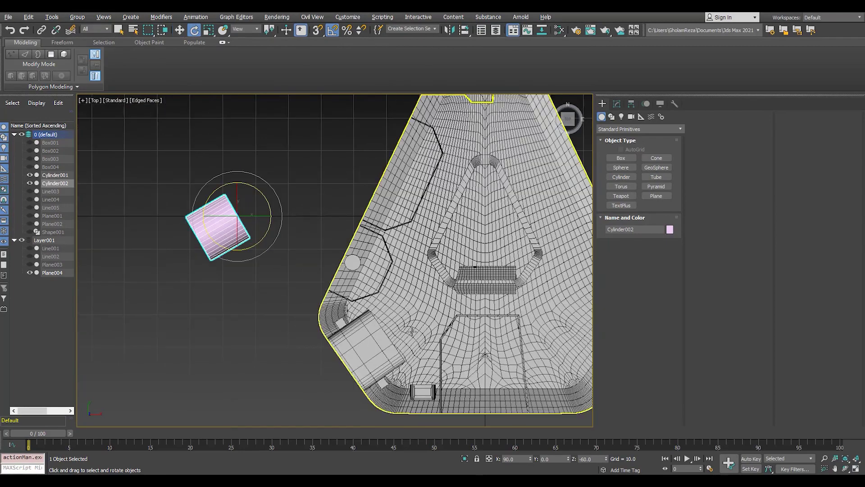
Position Cylinder001 inside the slab's corner, using the Local coordinate system.
{"action": "left_click_drag", "start_coordinate": [207, 217], "coordinate": [378, 324]}
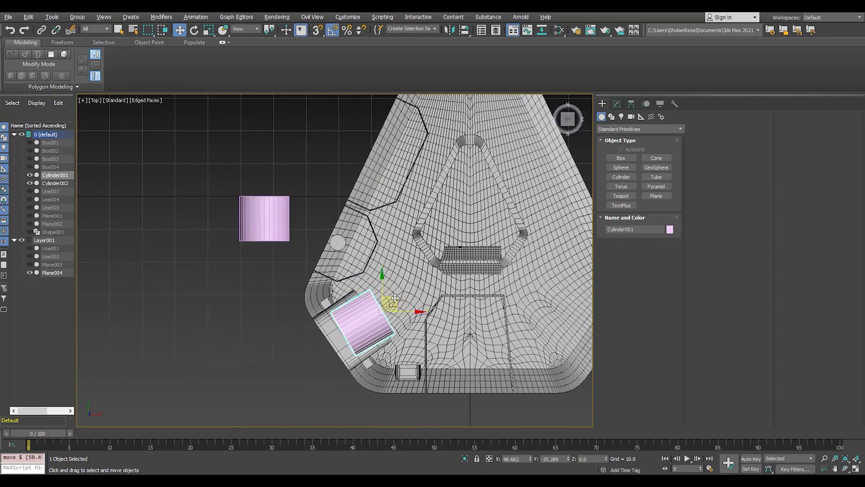
{"action": "scroll", "coordinate": [378, 315], "scroll_direction": "up", "scroll_amount": 3}
{"action": "key", "text": "e"}
{"action": "key", "text": "w"}
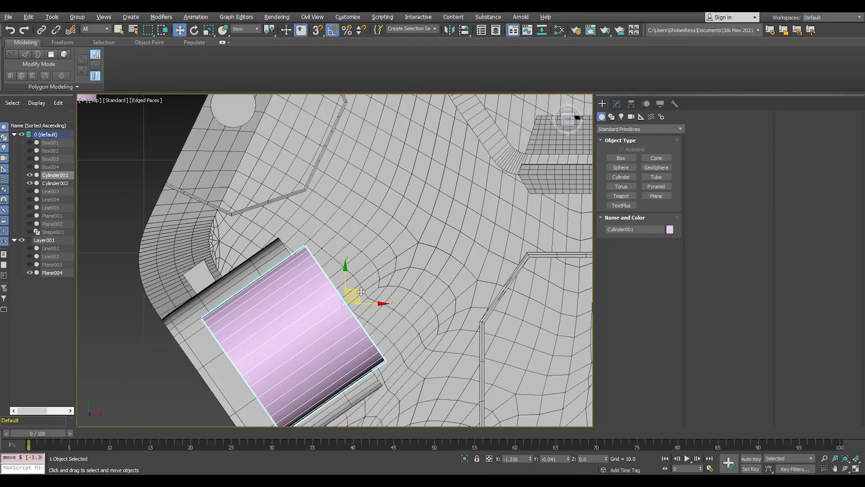
{"action": "key", "text": "p"}
{"action": "key", "text": "z"}
{"action": "middle_click_drag", "start_coordinate": [461, 300], "coordinate": [245, 50], "text": "alt"}
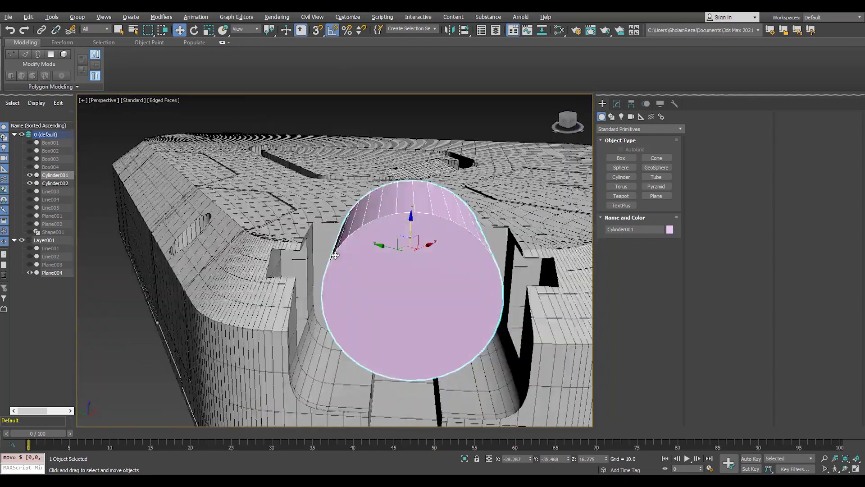
{"action": "left_click", "coordinate": [245, 29]}
{"action": "left_click", "coordinate": [243, 68]}
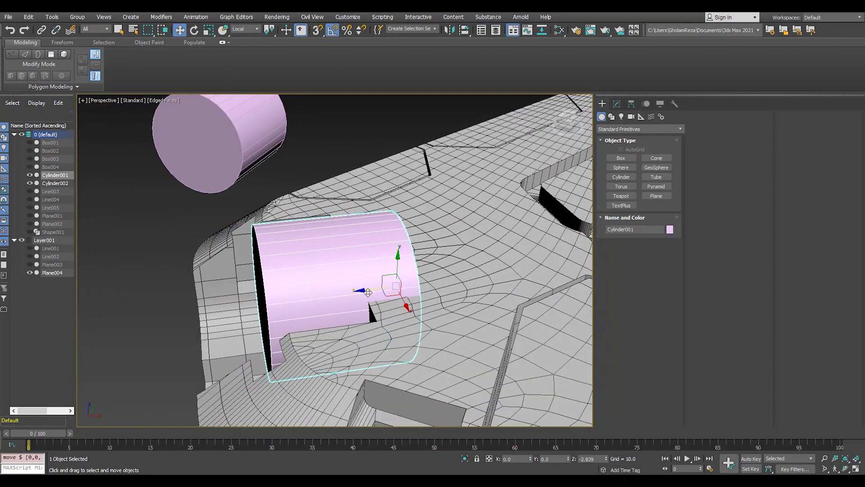
{"action": "middle_click_drag", "start_coordinate": [316, 270], "coordinate": [405, 225], "text": "alt"}
{"action": "left_click", "coordinate": [617, 104]}
Subtract Cylinder001 from the slab with ProBoolean Start Picking.
{"action": "left_click", "coordinate": [555, 413]}
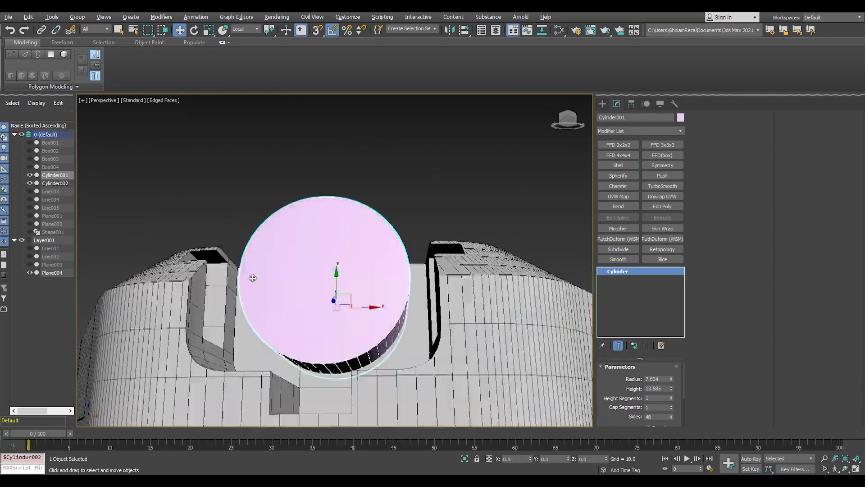
{"action": "middle_click_drag", "start_coordinate": [360, 271], "coordinate": [451, 248], "text": "alt"}
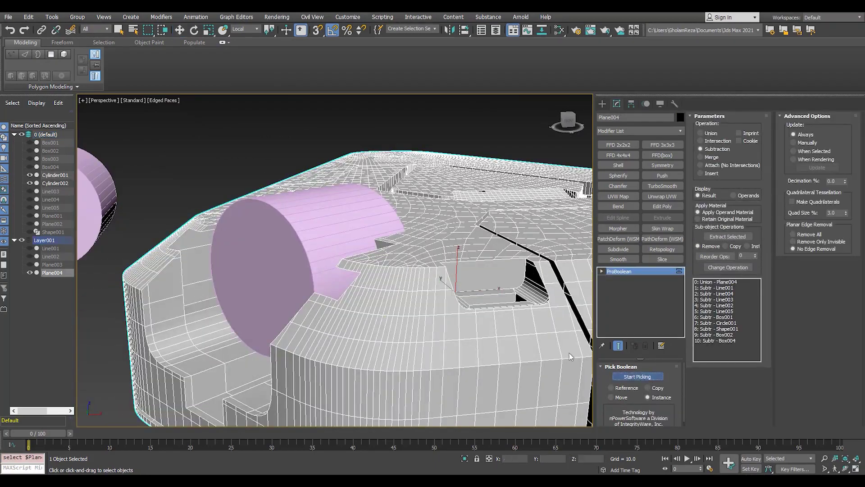
{"action": "left_click", "coordinate": [328, 290]}
{"action": "mouse_move", "coordinate": [327, 290]}
{"action": "middle_mouse_down", "text": "alt"}
{"action": "mouse_move", "coordinate": [357, 293]}
{"action": "mouse_move", "coordinate": [176, 297]}
{"action": "middle_mouse_up", "text": "alt"}
{"action": "left_click", "coordinate": [176, 297]}
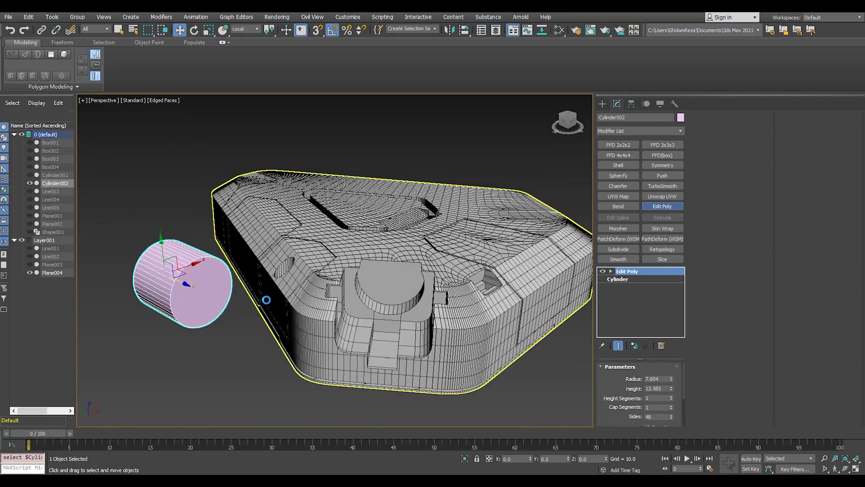
Bevel Cylinder002's end cap polygon with height 4.792.
{"action": "key", "text": "4"}
{"action": "key", "text": "ctrl+a"}
{"action": "mouse_move", "coordinate": [379, 297]}
{"action": "middle_mouse_down", "text": "alt"}
{"action": "mouse_move", "coordinate": [216, 305]}
{"action": "mouse_move", "coordinate": [146, 287]}
{"action": "mouse_move", "coordinate": [341, 294]}
{"action": "middle_mouse_up", "text": "alt"}
{"action": "left_click", "coordinate": [216, 304]}
{"action": "key", "text": "shift+ctrl+b"}
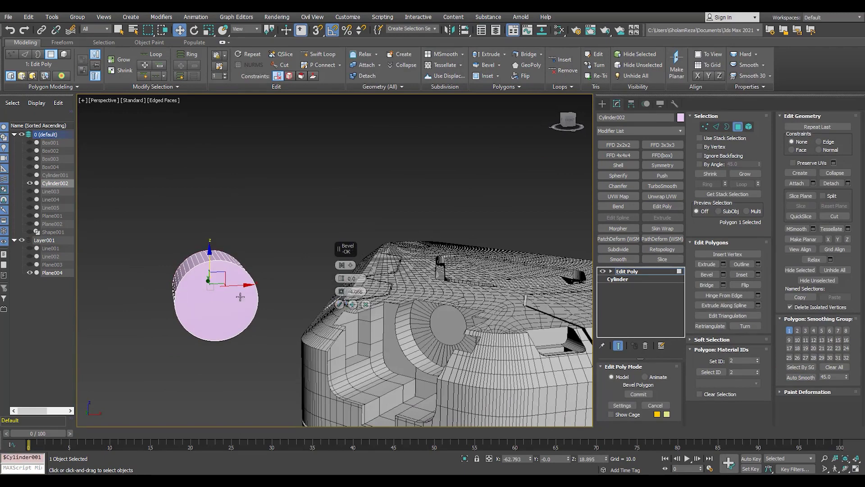
{"action": "left_click", "coordinate": [342, 304]}
{"action": "mouse_move", "coordinate": [342, 304]}
{"action": "middle_mouse_down", "text": "alt"}
{"action": "mouse_move", "coordinate": [221, 256]}
{"action": "mouse_move", "coordinate": [210, 292]}
{"action": "middle_mouse_up", "text": "alt"}
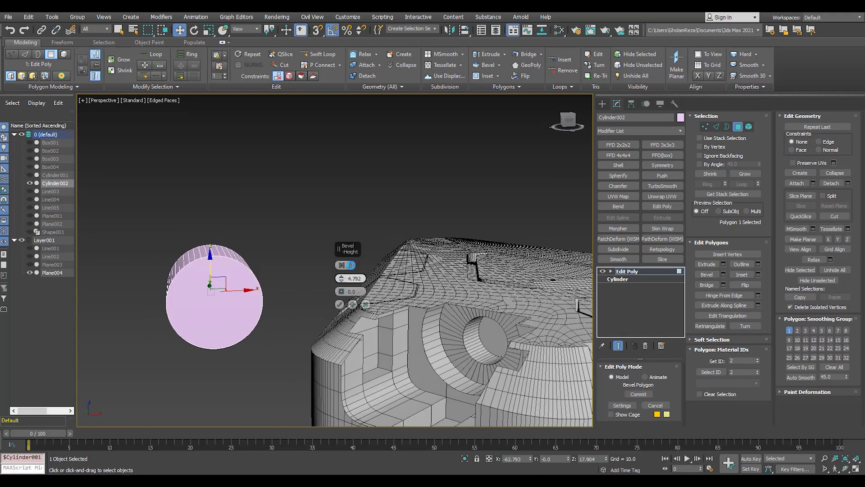
Hide Cylinder002 and select the slab, Plane004.
{"action": "key", "text": "F4"}
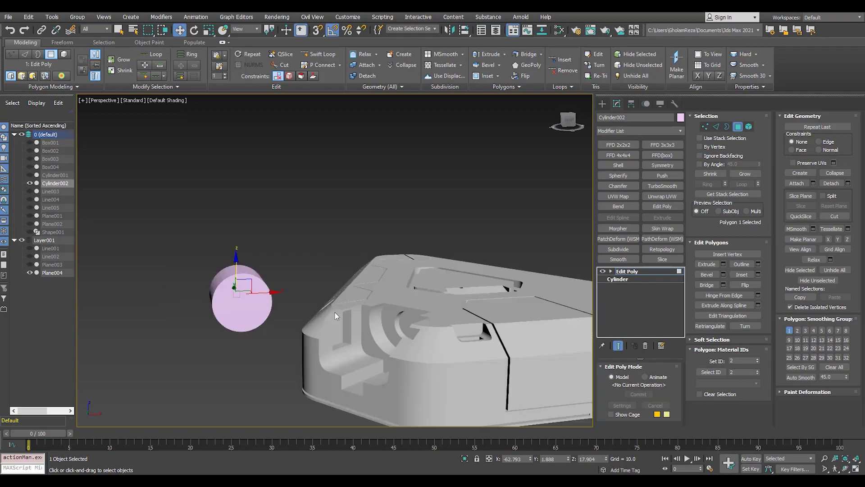
{"action": "middle_click_drag", "start_coordinate": [333, 305], "coordinate": [303, 286], "text": "alt"}
{"action": "scroll", "coordinate": [303, 285], "scroll_direction": "up", "scroll_amount": 3}
{"action": "left_click", "coordinate": [629, 276]}
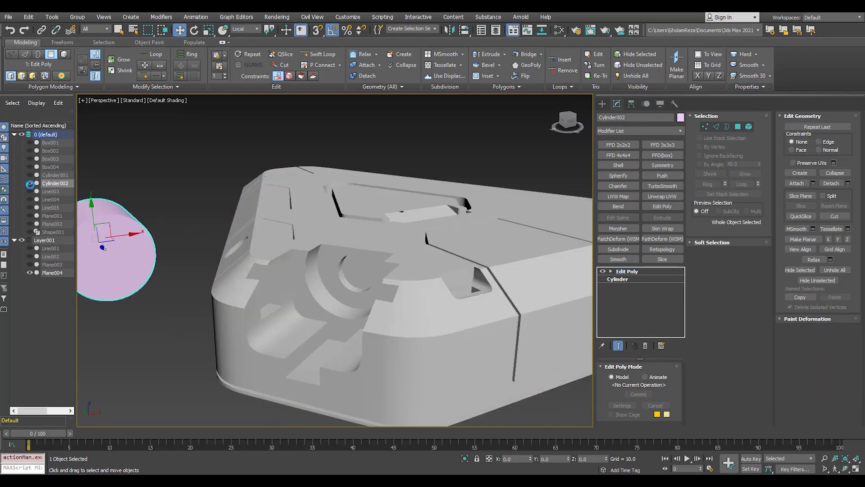
{"action": "key", "text": "alt+h"}
{"action": "key", "text": "F4"}
{"action": "left_click", "coordinate": [335, 259]}
{"action": "scroll", "coordinate": [335, 259], "scroll_direction": "down", "scroll_amount": 2}
Add a Slice modifier to Plane004 set to Remove Bottom.
{"action": "key", "text": "F4"}
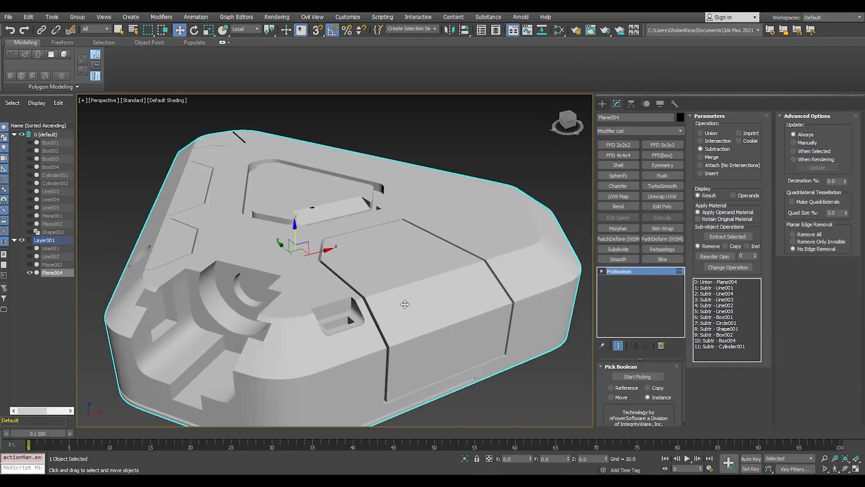
{"action": "left_click", "coordinate": [662, 260]}
{"action": "key", "text": "F4"}
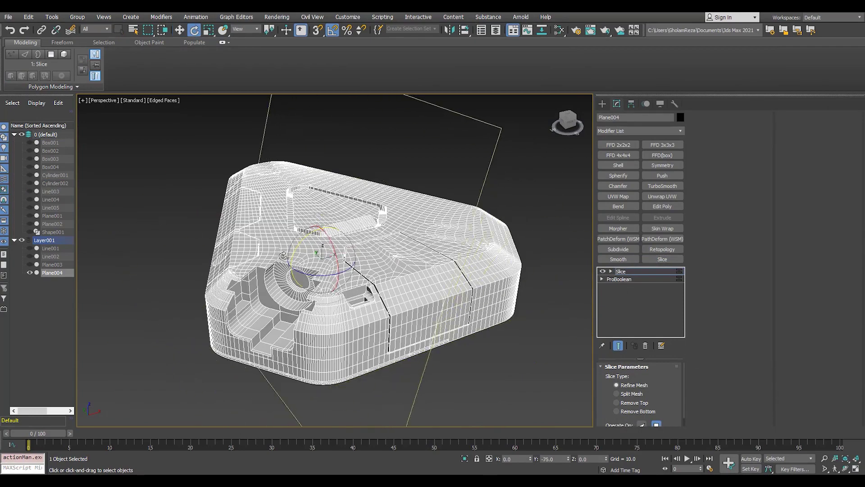
{"action": "left_click", "coordinate": [617, 411]}
{"action": "mouse_move", "coordinate": [343, 252]}
{"action": "middle_mouse_down", "text": "alt"}
{"action": "mouse_move", "coordinate": [372, 240]}
{"action": "mouse_move", "coordinate": [236, 206]}
{"action": "middle_mouse_up", "text": "alt"}
{"action": "key", "text": "F4"}
{"action": "scroll", "coordinate": [372, 240], "scroll_direction": "up", "scroll_amount": 5}
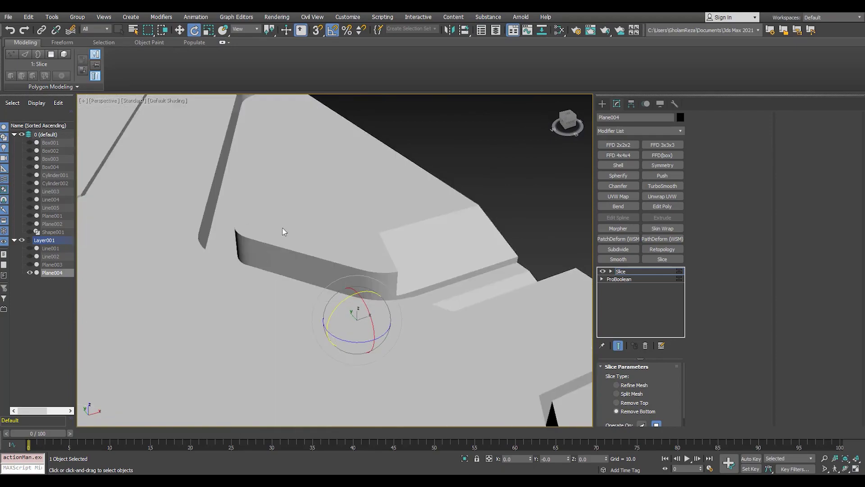
{"action": "scroll", "coordinate": [282, 233], "scroll_direction": "down", "scroll_amount": 5}
Add an Edit Poly modifier and select the round hole's faces in Polygon mode with By Angle.
{"action": "left_click", "coordinate": [662, 206]}
{"action": "scroll", "coordinate": [315, 227], "scroll_direction": "up", "scroll_amount": 5}
{"action": "scroll", "coordinate": [280, 252], "scroll_direction": "up", "scroll_amount": 2}
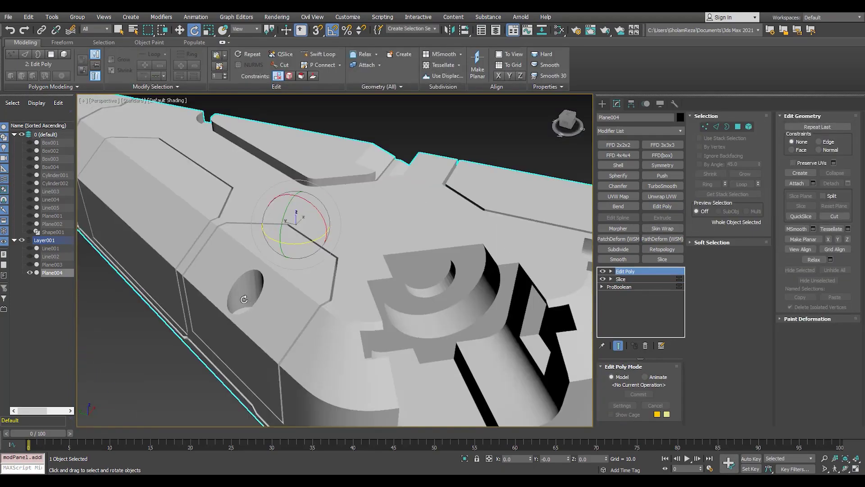
{"action": "key", "text": "F4"}
{"action": "key", "text": "4"}
{"action": "left_click", "coordinate": [717, 165]}
{"action": "left_click", "coordinate": [263, 289]}
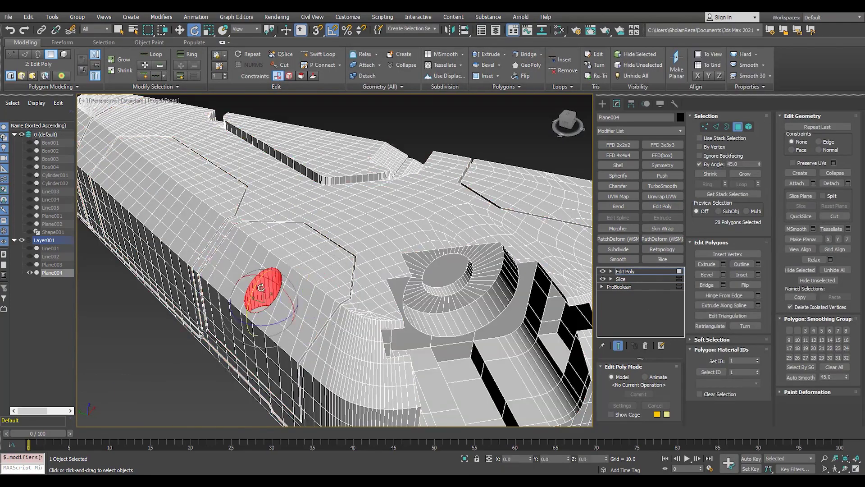
{"action": "key", "text": "z"}
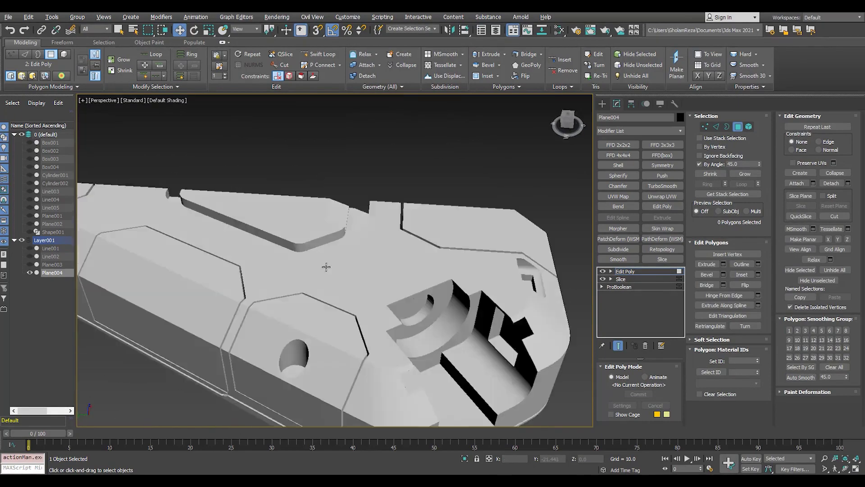
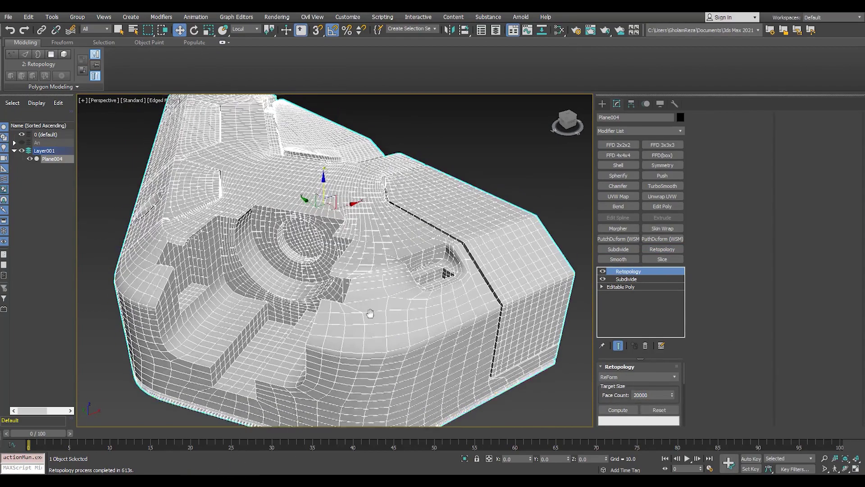
Switch the wireframe display and select the edge loop around a hole in the panel.
{"action": "middle_click_drag", "start_coordinate": [585, 386], "coordinate": [423, 297], "text": "alt"}
{"action": "key", "text": "F4"}
{"action": "scroll", "coordinate": [424, 296], "scroll_direction": "up", "scroll_amount": 5}
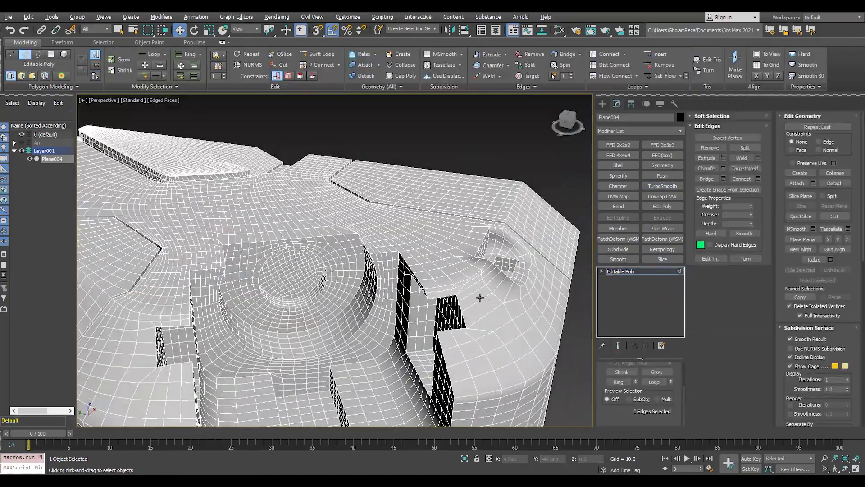
{"action": "middle_click_drag", "start_coordinate": [488, 313], "coordinate": [384, 340], "text": "alt"}
{"action": "double_click", "coordinate": [384, 340]}
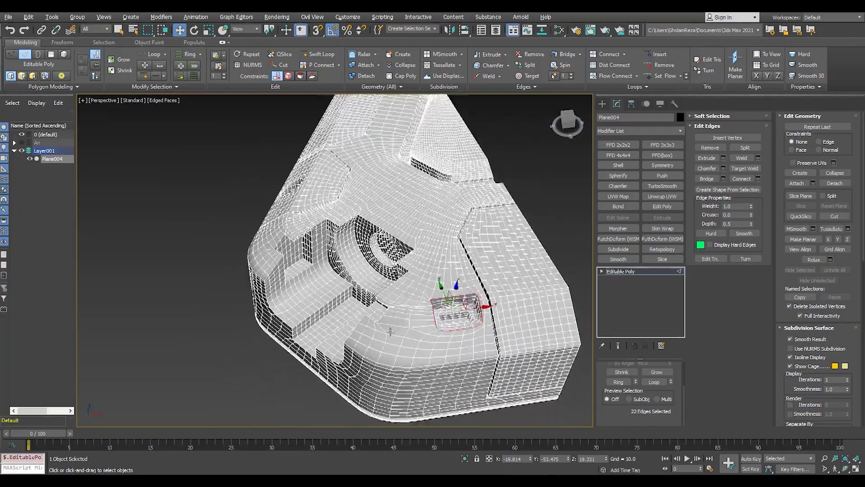
Narrow the edge-loop selection and frame it in the viewport.
{"action": "scroll", "coordinate": [424, 311], "scroll_direction": "up", "scroll_amount": 5}
{"action": "middle_click_drag", "start_coordinate": [424, 311], "coordinate": [480, 274], "text": "alt"}
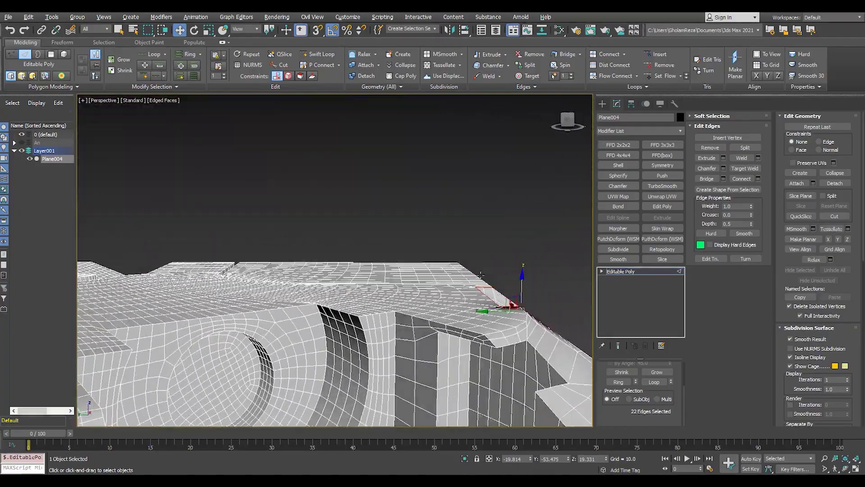
{"action": "mouse_move", "coordinate": [522, 323]}
{"action": "middle_mouse_down", "text": "alt"}
{"action": "mouse_move", "coordinate": [505, 307]}
{"action": "mouse_move", "coordinate": [541, 270]}
{"action": "middle_mouse_up", "text": "alt"}
{"action": "key", "text": "z"}
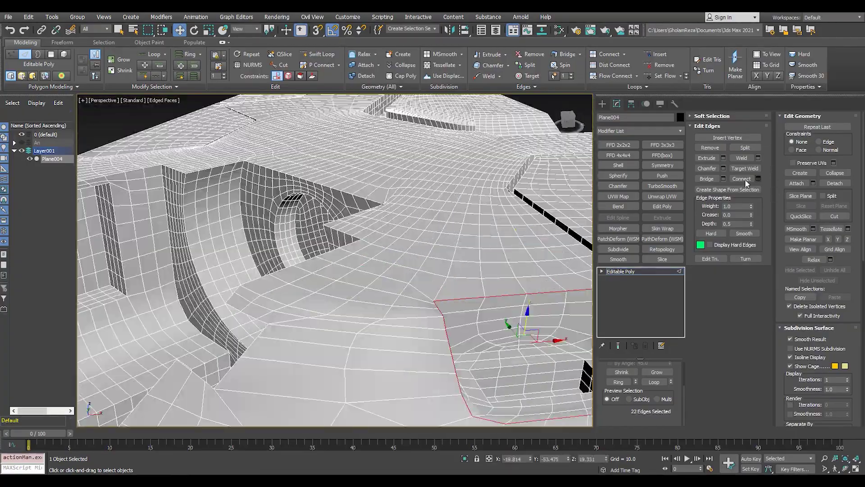
{"action": "key", "text": "ctrl+z"}
{"action": "key", "text": "z"}
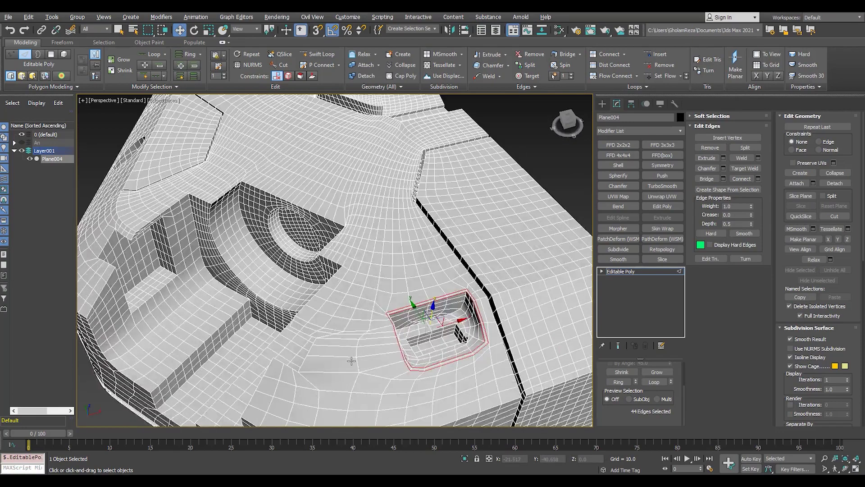
{"action": "middle_click_drag", "start_coordinate": [380, 297], "coordinate": [380, 318], "text": "alt"}
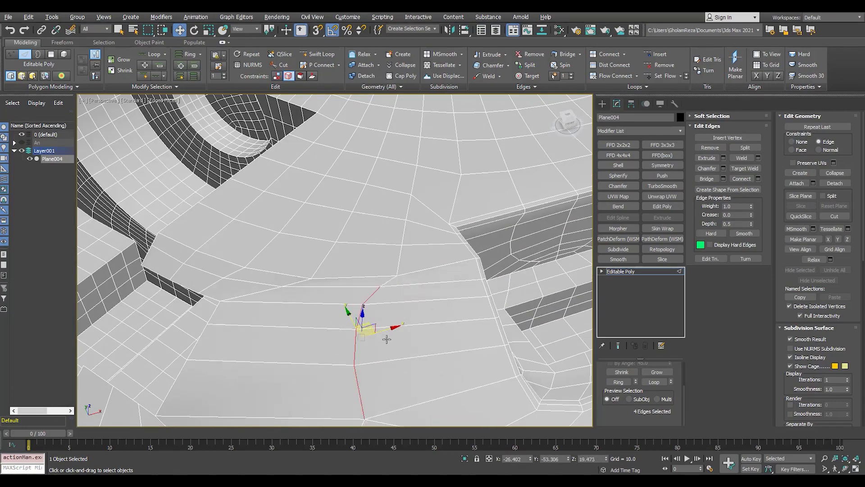
Cut new edges and reposition a vertex to clean up the topology.
{"action": "key", "text": "1"}
{"action": "scroll", "coordinate": [331, 353], "scroll_direction": "down", "scroll_amount": 3}
{"action": "key", "text": "alt+c"}
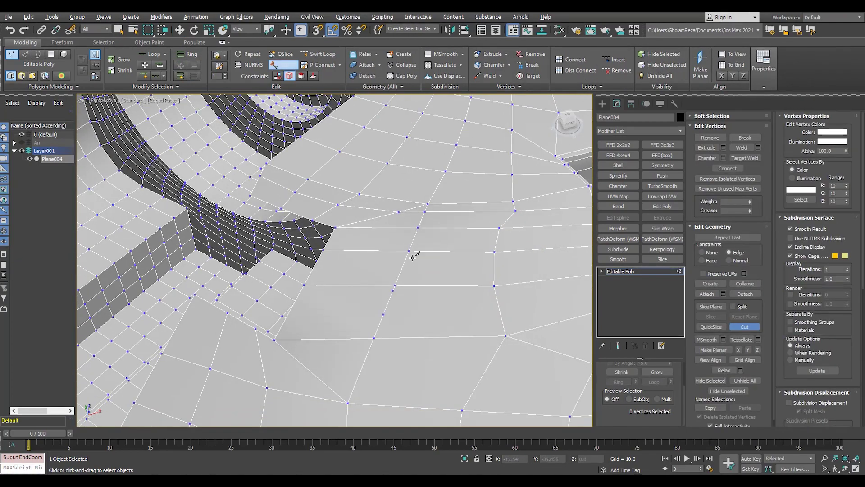
{"action": "key", "text": "w"}
{"action": "left_click", "coordinate": [409, 251]}
{"action": "scroll", "coordinate": [409, 251], "scroll_direction": "up", "scroll_amount": 4}
{"action": "scroll", "coordinate": [369, 204], "scroll_direction": "down", "scroll_amount": 3}
{"action": "middle_click_drag", "start_coordinate": [412, 235], "coordinate": [456, 332], "text": "alt"}
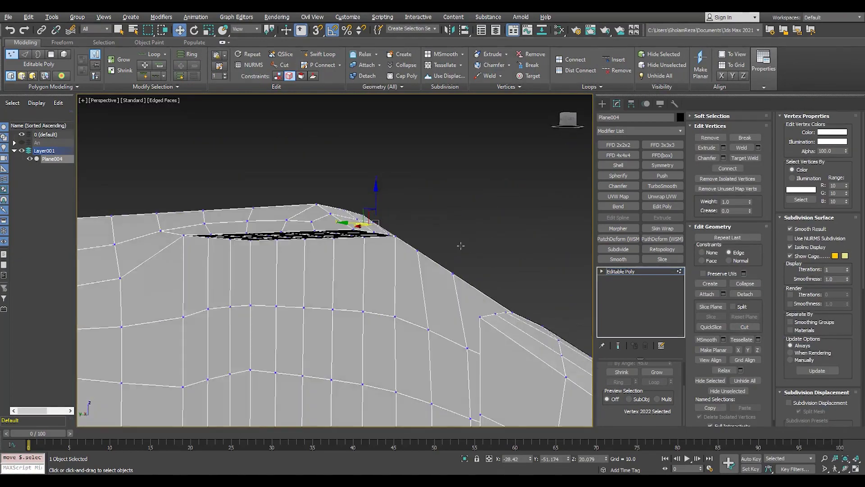
Check the edges, then select a single vertex on the panel.
{"action": "key", "text": "2"}
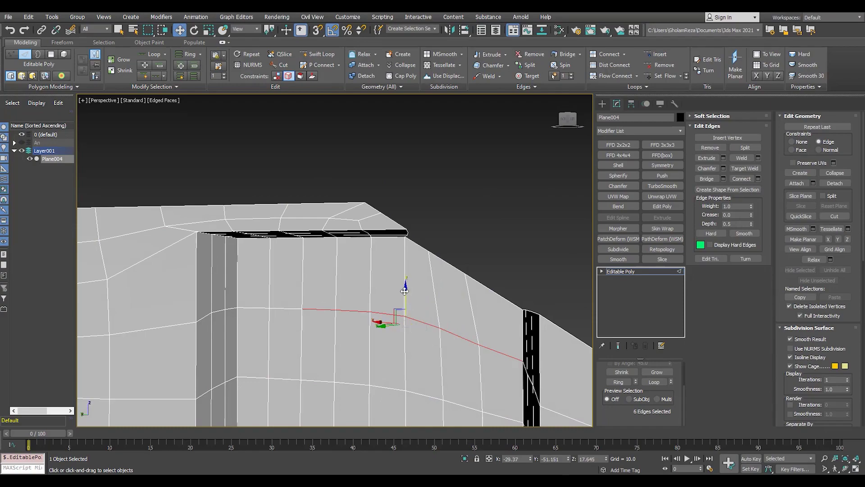
{"action": "scroll", "coordinate": [407, 252], "scroll_direction": "down", "scroll_amount": 3}
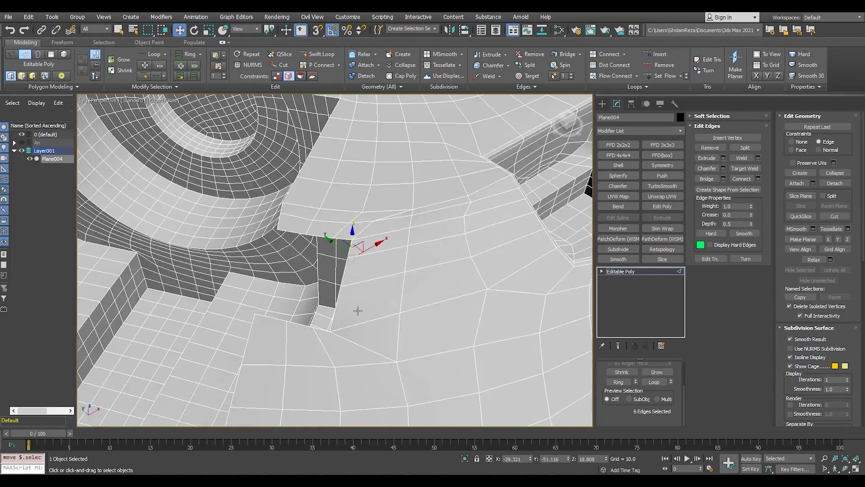
{"action": "middle_click_drag", "start_coordinate": [407, 252], "coordinate": [347, 331], "text": "alt"}
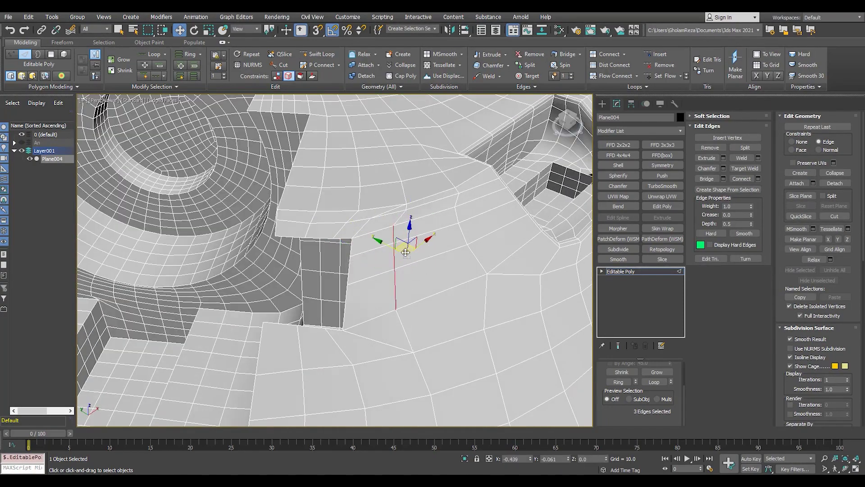
{"action": "key", "text": "1"}
{"action": "left_click", "coordinate": [413, 351]}
{"action": "scroll", "coordinate": [381, 350], "scroll_direction": "down", "scroll_amount": 2}
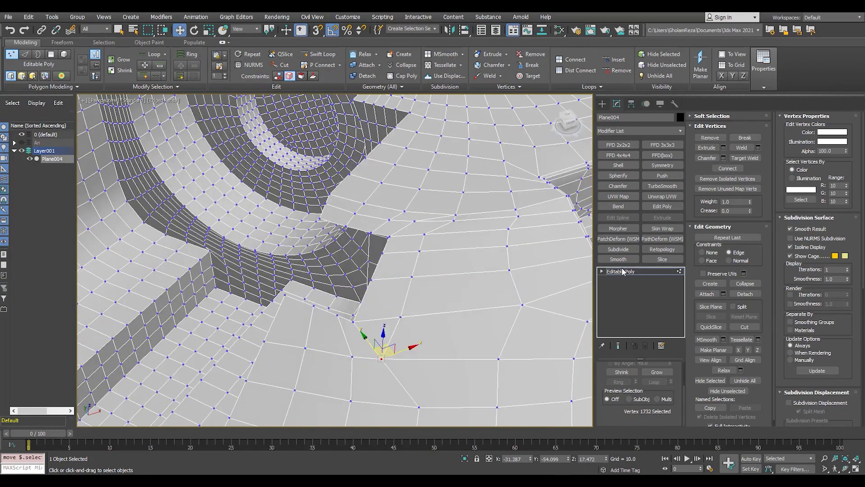
Preview the mesh with TurboSmooth applied and orbit around it.
{"action": "key", "text": "F4"}
{"action": "middle_click_drag", "start_coordinate": [434, 251], "coordinate": [397, 290], "text": "alt"}
{"action": "scroll", "coordinate": [463, 246], "scroll_direction": "up", "scroll_amount": 3}
Toggle the TurboSmooth preview off and on while inspecting the selected vertex.
{"action": "key", "text": "F4"}
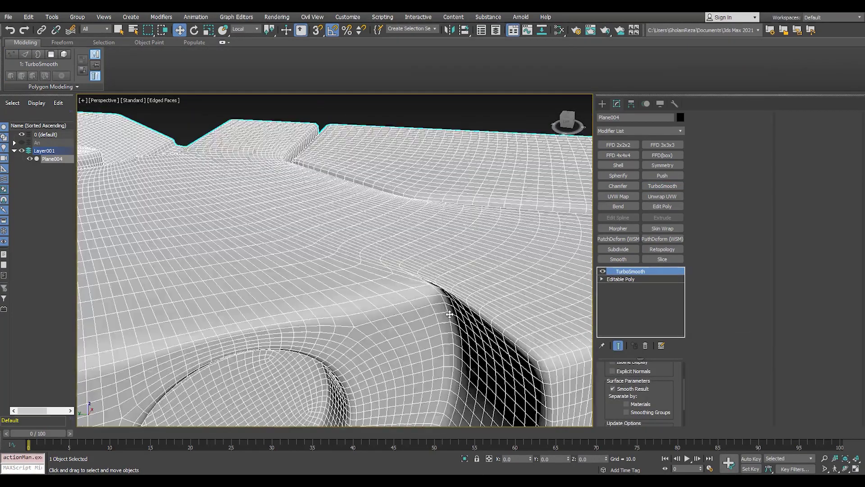
{"action": "key", "text": "ctrl+z"}
{"action": "scroll", "coordinate": [407, 274], "scroll_direction": "up", "scroll_amount": 5}
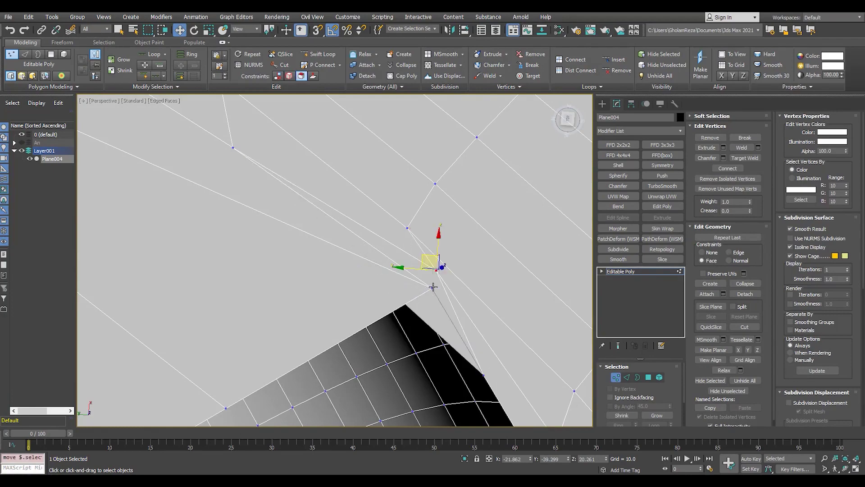
{"action": "middle_click_drag", "start_coordinate": [433, 287], "coordinate": [452, 275], "text": "alt"}
{"action": "scroll", "coordinate": [544, 216], "scroll_direction": "down", "scroll_amount": 3}
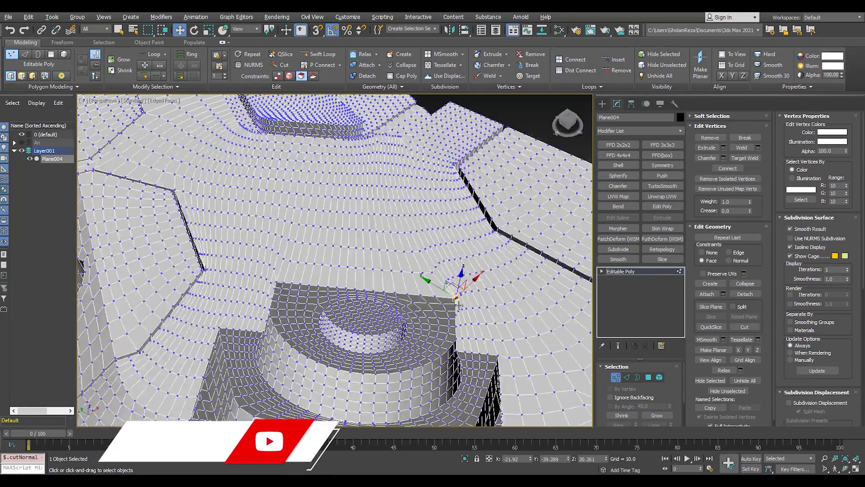
{"action": "key", "text": "ctrl+y"}
{"action": "key", "text": "F4"}
{"action": "scroll", "coordinate": [381, 231], "scroll_direction": "up", "scroll_amount": 3}
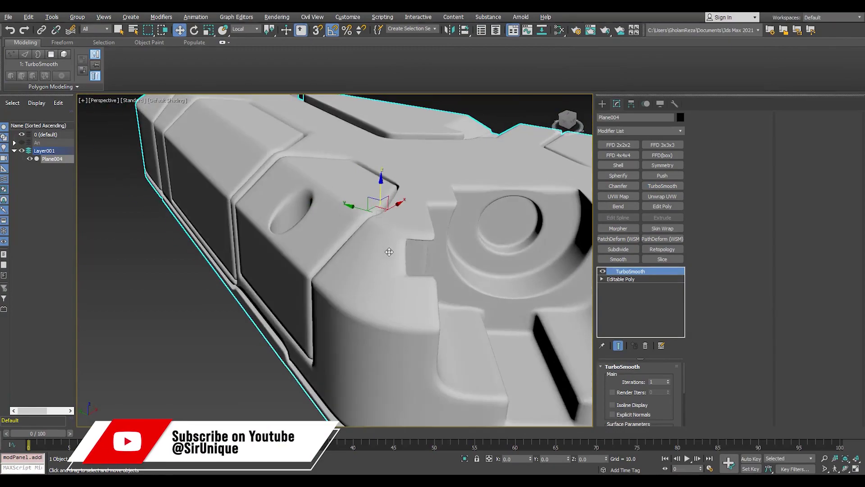
{"action": "middle_click_drag", "start_coordinate": [381, 231], "coordinate": [361, 257], "text": "alt"}
Turn smoothing off and review the base mesh wireframe across the whole panel.
{"action": "key", "text": "F4"}
{"action": "scroll", "coordinate": [361, 257], "scroll_direction": "up", "scroll_amount": 3}
{"action": "key", "text": "ctrl+z"}
{"action": "scroll", "coordinate": [327, 280], "scroll_direction": "down", "scroll_amount": 2}
{"action": "scroll", "coordinate": [327, 280], "scroll_direction": "down", "scroll_amount": 2}
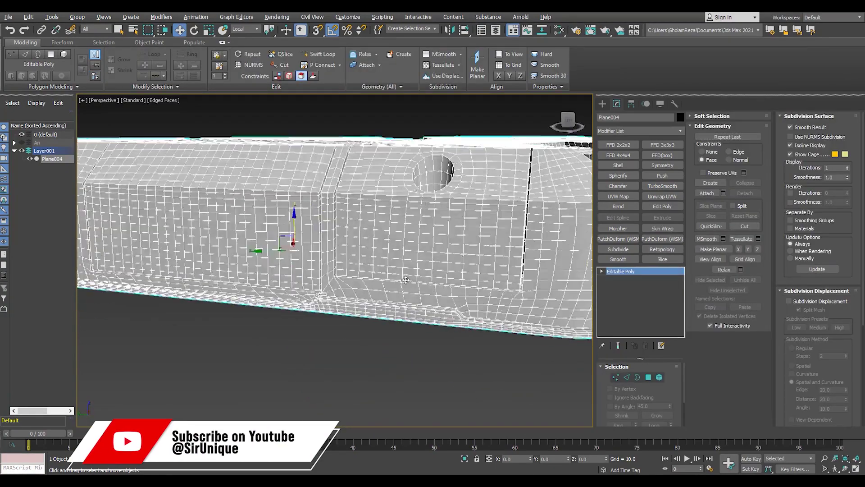
{"action": "scroll", "coordinate": [327, 281], "scroll_direction": "down", "scroll_amount": 5}
{"action": "key", "text": "F4"}
{"action": "middle_click_drag", "start_coordinate": [299, 296], "coordinate": [366, 302], "text": "alt"}
Leave sub-object editing and add a TurboSmooth modifier on top of the stack.
{"action": "key", "text": "F4"}
{"action": "scroll", "coordinate": [366, 302], "scroll_direction": "up", "scroll_amount": 3}
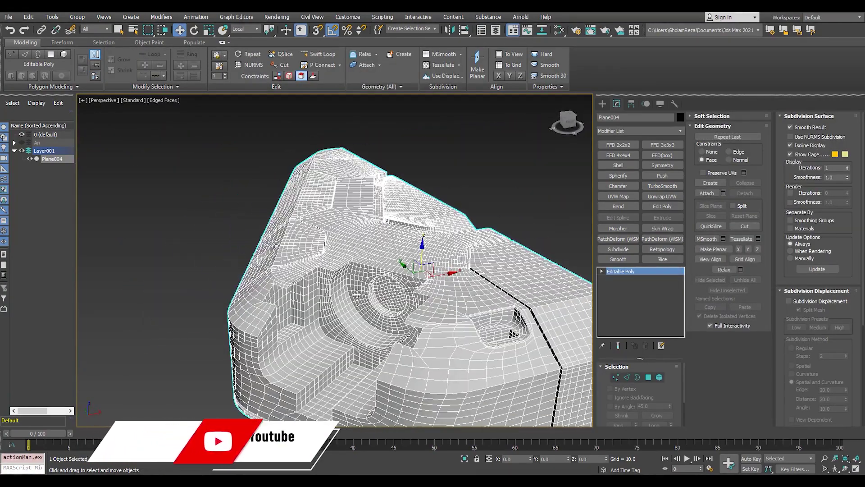
{"action": "key", "text": "F4"}
{"action": "key", "text": "ctrl+y"}
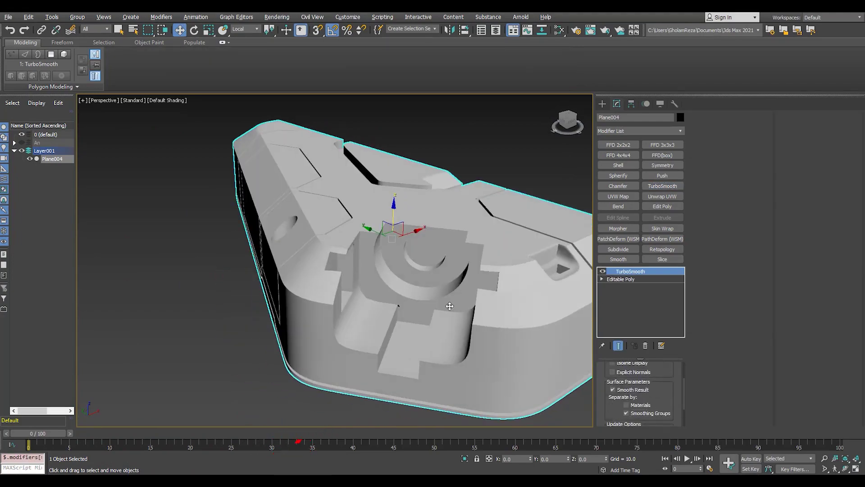
{"action": "left_click", "coordinate": [663, 185]}
{"action": "scroll", "coordinate": [305, 280], "scroll_direction": "up", "scroll_amount": 4}
{"action": "scroll", "coordinate": [304, 280], "scroll_direction": "up", "scroll_amount": 4}
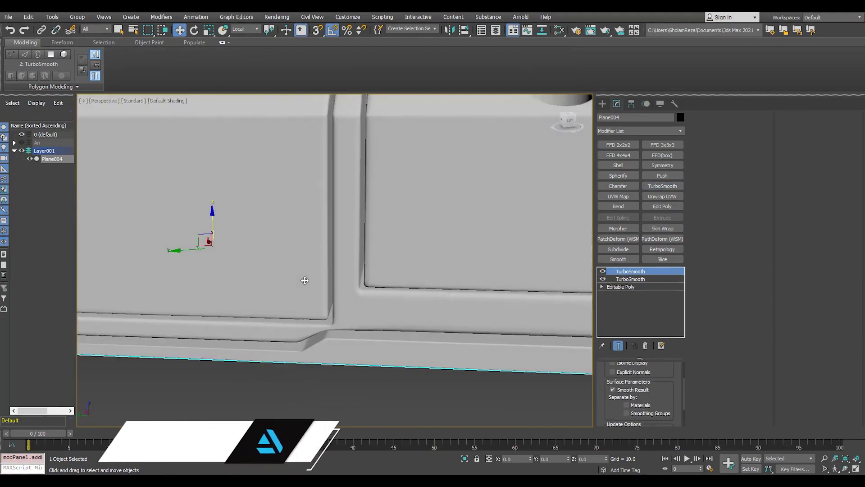
Keep a single 1-iteration TurboSmooth above the Editable Poly and inspect the smoothed panel.
{"action": "mouse_move", "coordinate": [305, 280]}
{"action": "middle_mouse_down", "text": "alt"}
{"action": "mouse_move", "coordinate": [352, 299]}
{"action": "mouse_move", "coordinate": [333, 284]}
{"action": "mouse_move", "coordinate": [356, 303]}
{"action": "mouse_move", "coordinate": [360, 293]}
{"action": "mouse_move", "coordinate": [471, 299]}
{"action": "middle_mouse_up", "text": "alt"}
{"action": "scroll", "coordinate": [360, 293], "scroll_direction": "down", "scroll_amount": 3}
{"action": "key", "text": "F4"}
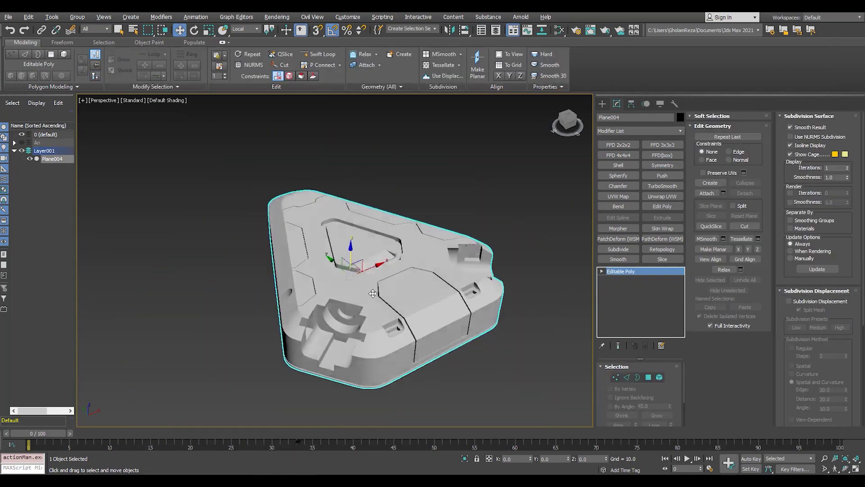
{"action": "left_click", "coordinate": [658, 187]}
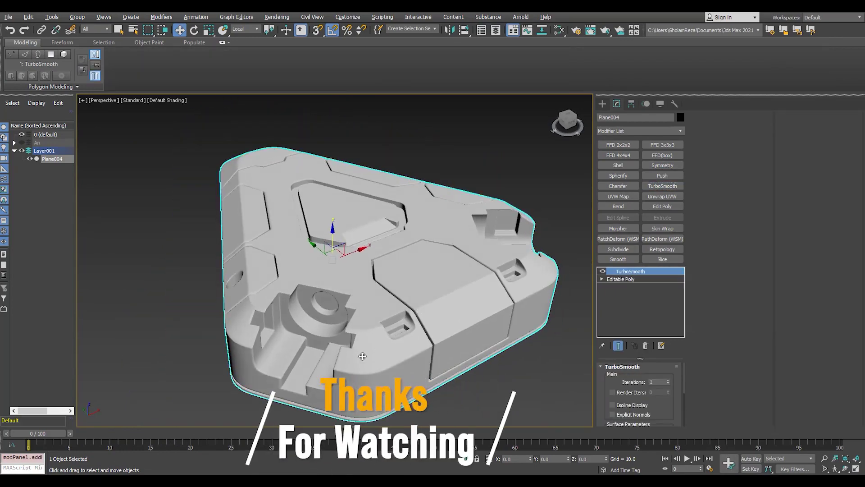
{"action": "middle_click_drag", "start_coordinate": [365, 355], "coordinate": [603, 229], "text": "alt"}
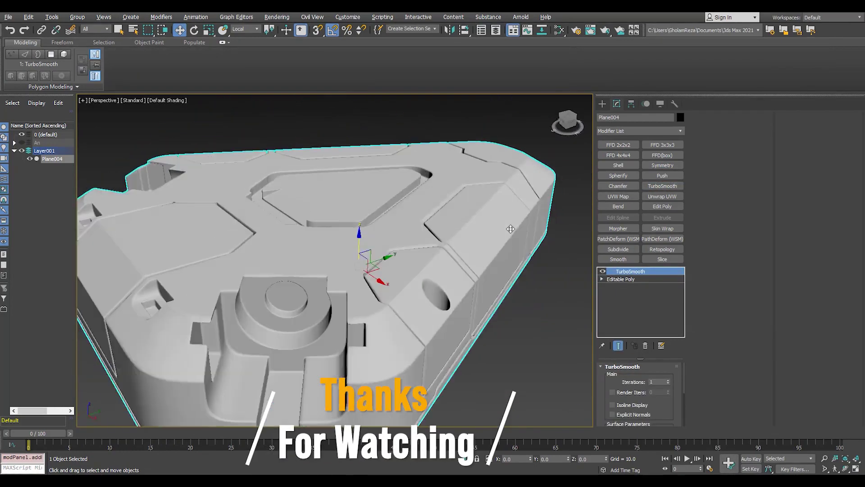